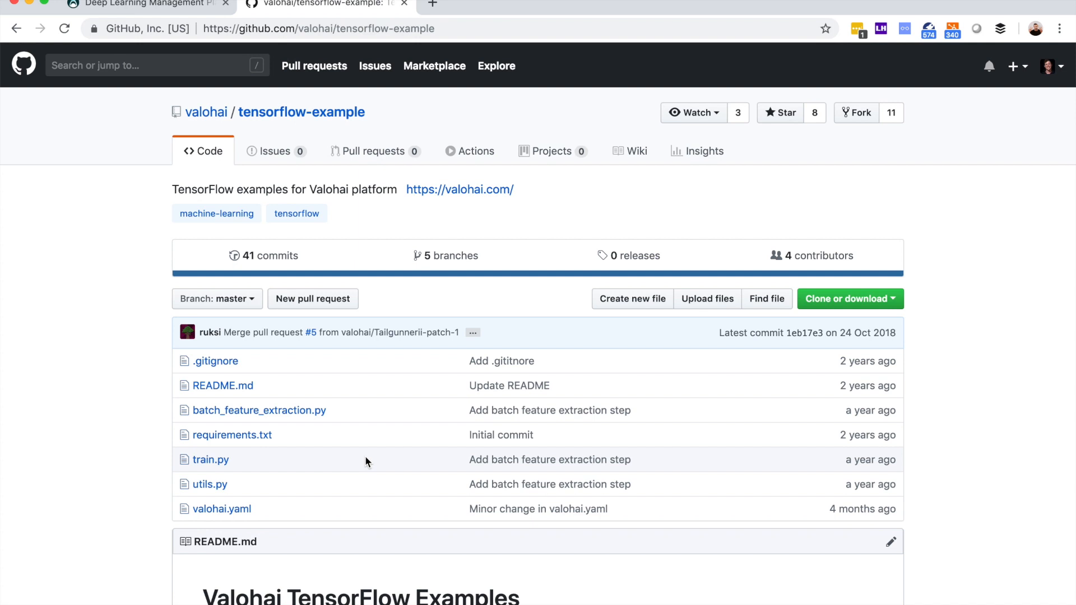
- Open valohai.yaml in the tensorflow-example repository and examine its Batch feature extraction and Train model step definitions
{"action": "left_click", "coordinate": [249, 513]}
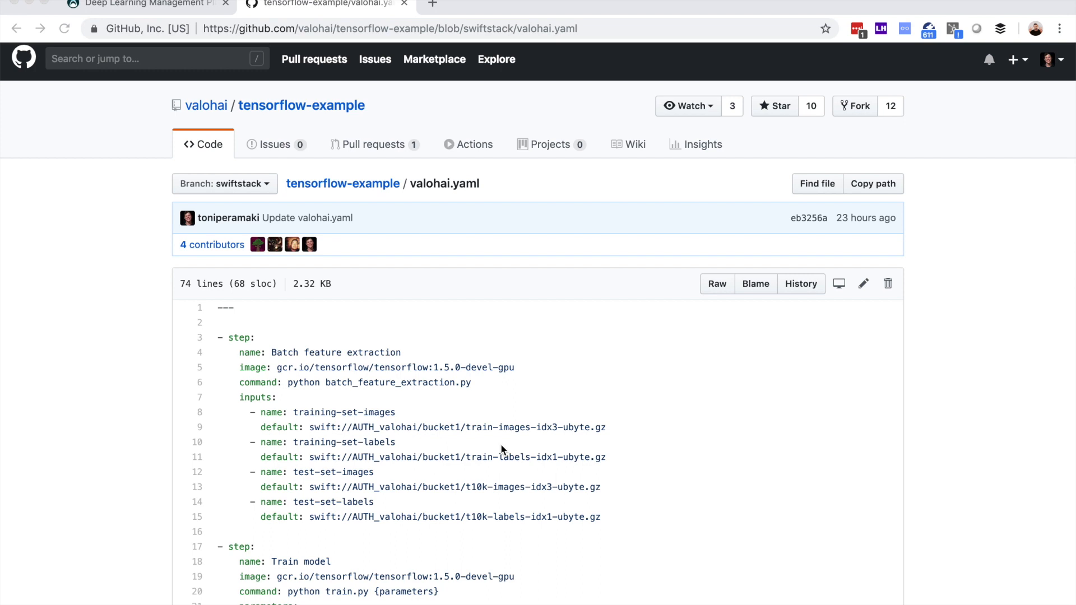
{"action": "scroll", "coordinate": [502, 448], "scroll_direction": "down", "scroll_amount": 2}
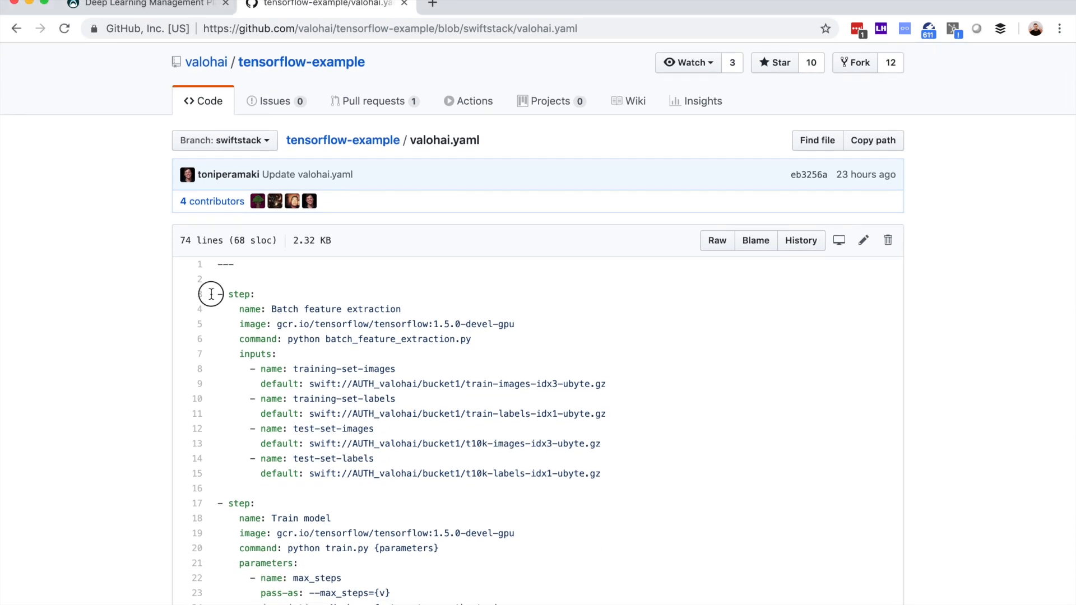
{"action": "left_click_drag", "start_coordinate": [214, 295], "coordinate": [408, 312]}
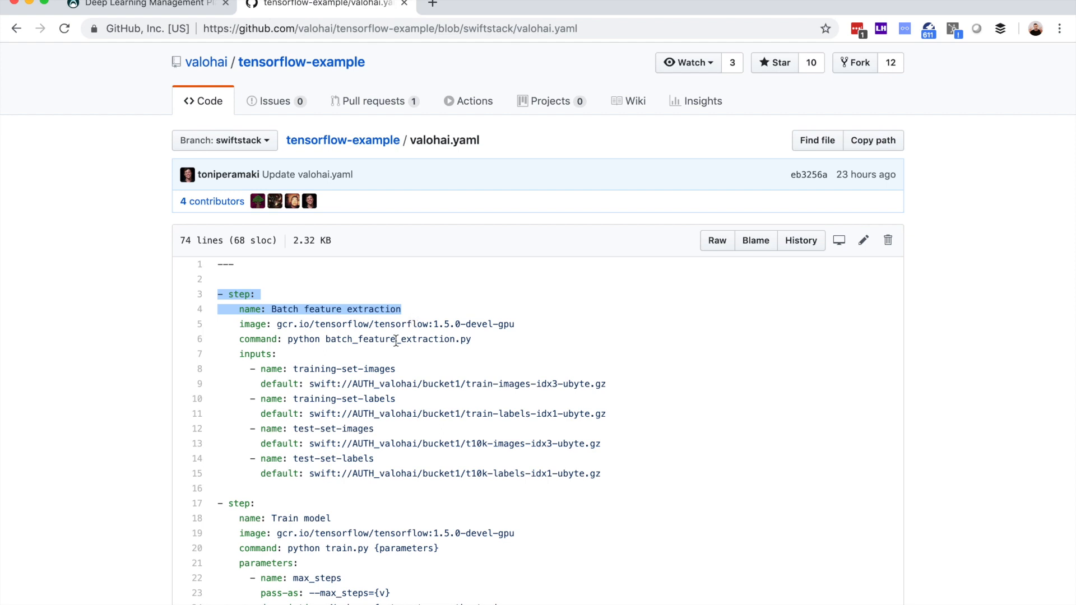
{"action": "scroll", "coordinate": [396, 340], "scroll_direction": "down", "scroll_amount": 5}
{"action": "left_click_drag", "start_coordinate": [216, 376], "coordinate": [342, 397]}
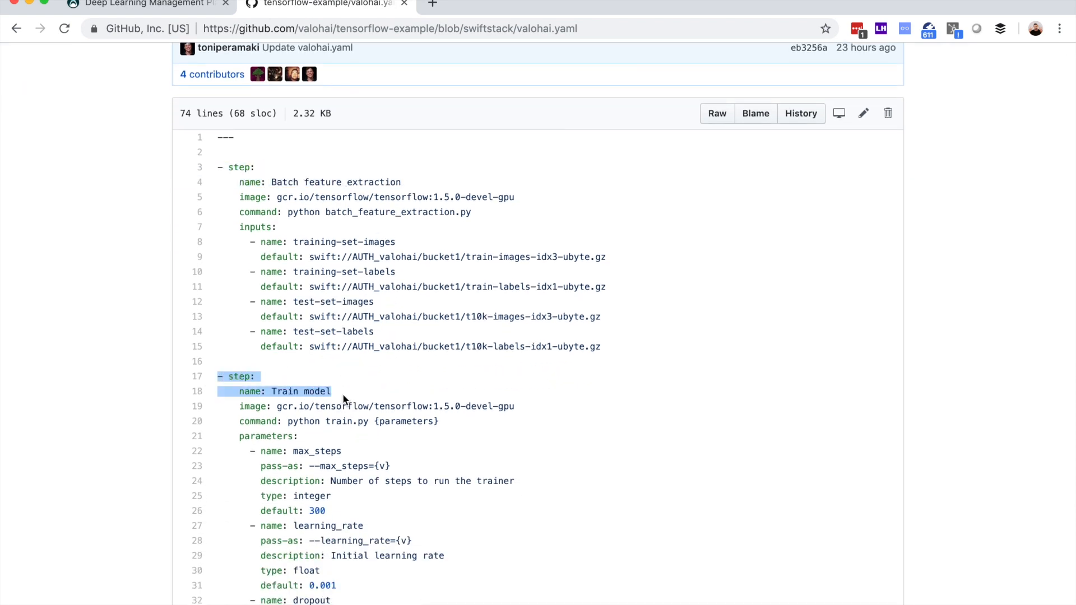
{"action": "scroll", "coordinate": [342, 394], "scroll_direction": "down", "scroll_amount": 6}
{"action": "scroll", "coordinate": [343, 394], "scroll_direction": "down", "scroll_amount": 2}
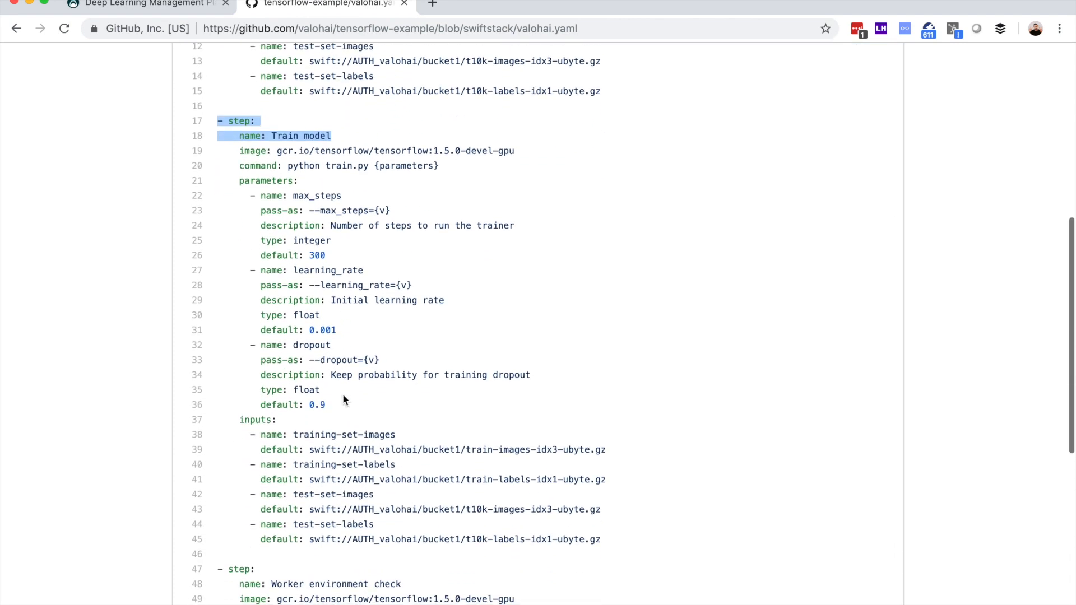
- Examine the Train model step's image, command and the max_steps, learning_rate and dropout parameters in valohai.yaml
{"action": "triple_click", "coordinate": [238, 152]}
{"action": "left_click", "coordinate": [234, 151]}
{"action": "left_click_drag", "start_coordinate": [234, 151], "coordinate": [512, 162]}
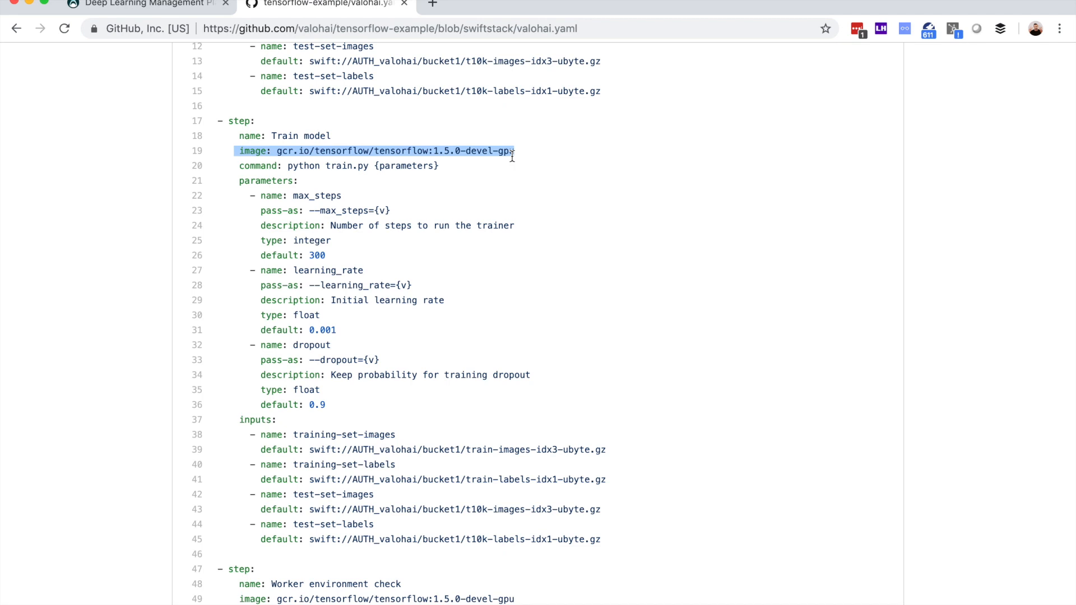
{"action": "left_click_drag", "start_coordinate": [232, 166], "coordinate": [466, 167]}
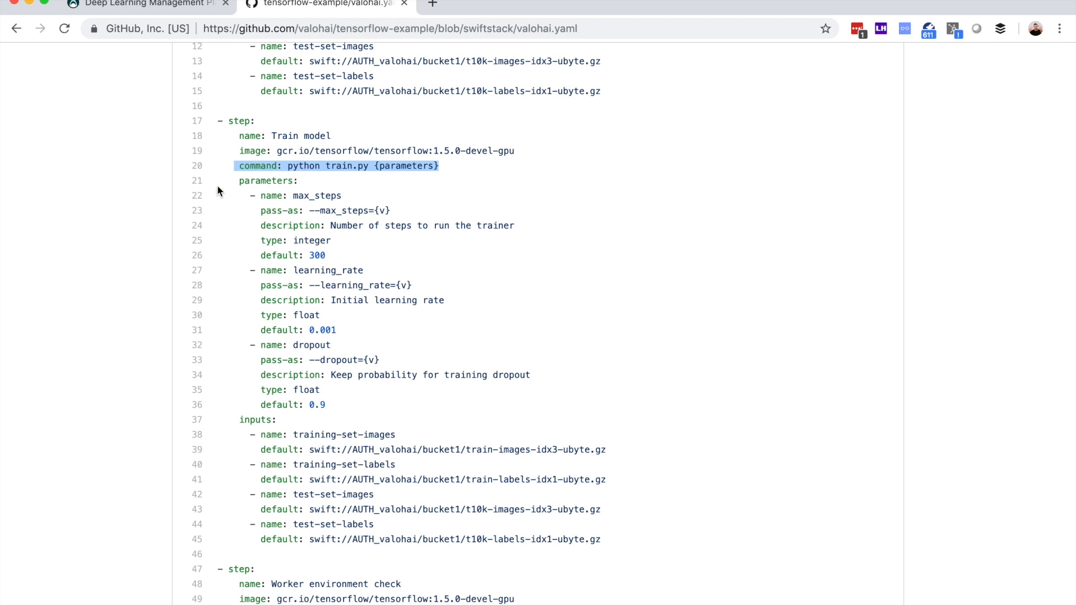
{"action": "left_click_drag", "start_coordinate": [239, 182], "coordinate": [372, 203]}
{"action": "left_click_drag", "start_coordinate": [260, 270], "coordinate": [364, 272]}
{"action": "left_click_drag", "start_coordinate": [244, 344], "coordinate": [336, 345]}
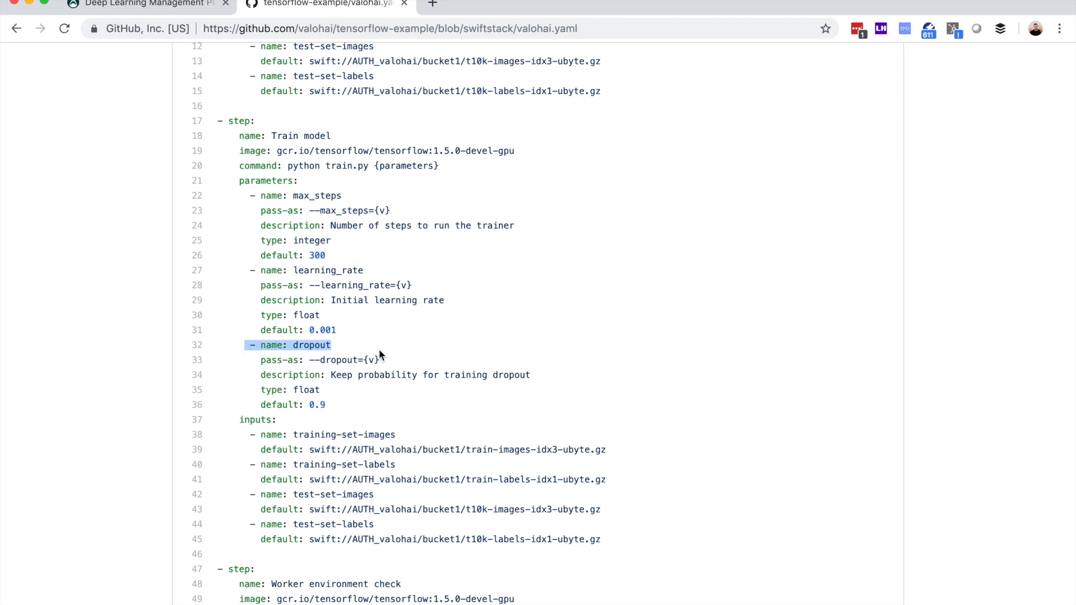
- Examine the Train model step's inputs section with the default swift:// paths for the training and test sets
{"action": "scroll", "coordinate": [379, 353], "scroll_direction": "down", "scroll_amount": 5}
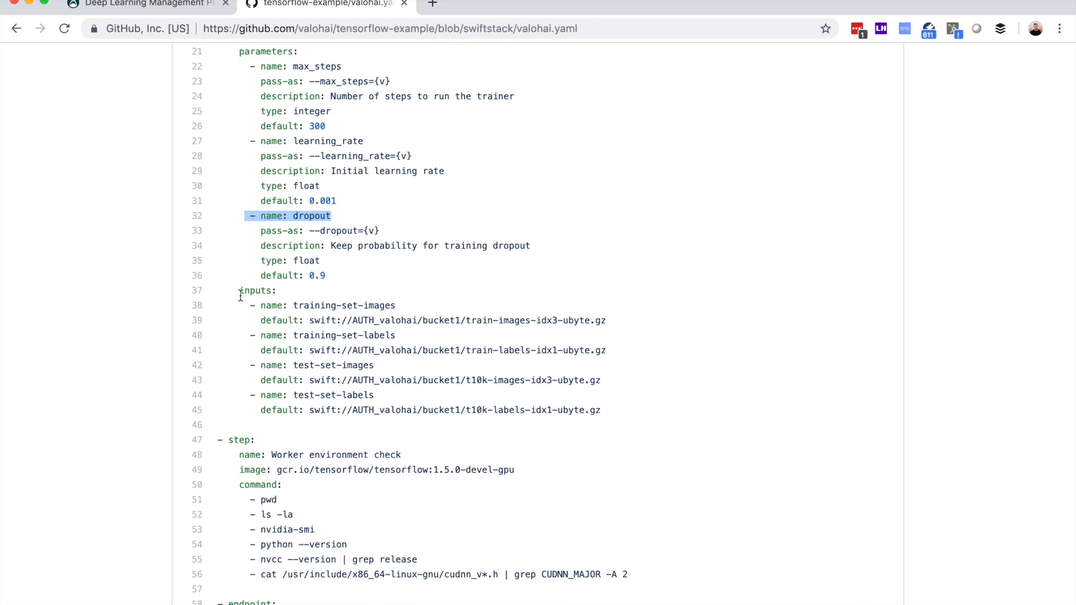
{"action": "left_click_drag", "start_coordinate": [240, 294], "coordinate": [277, 292]}
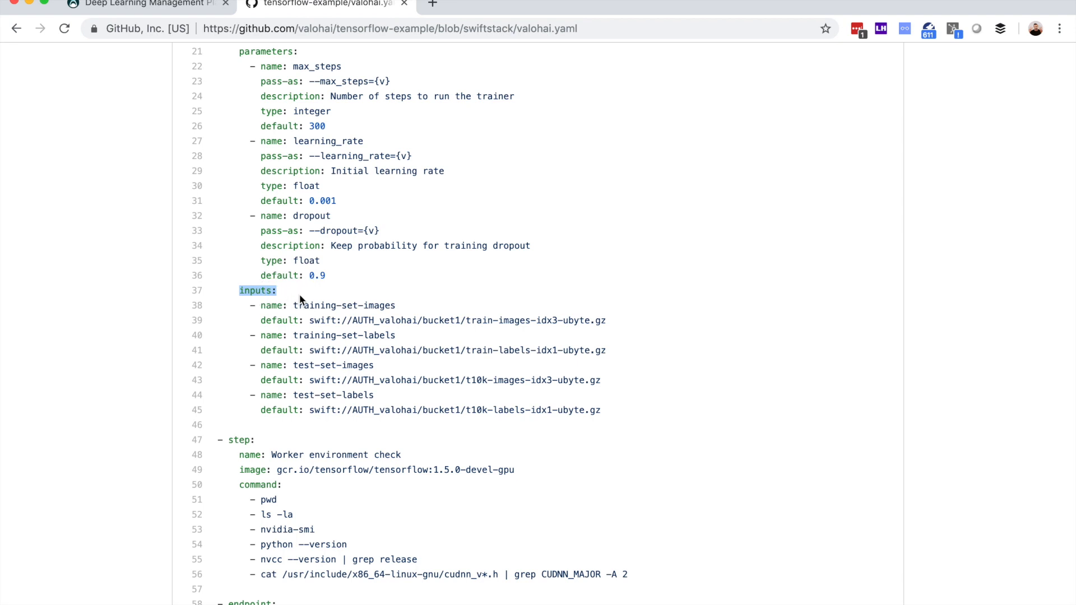
{"action": "left_click_drag", "start_coordinate": [245, 305], "coordinate": [643, 424]}
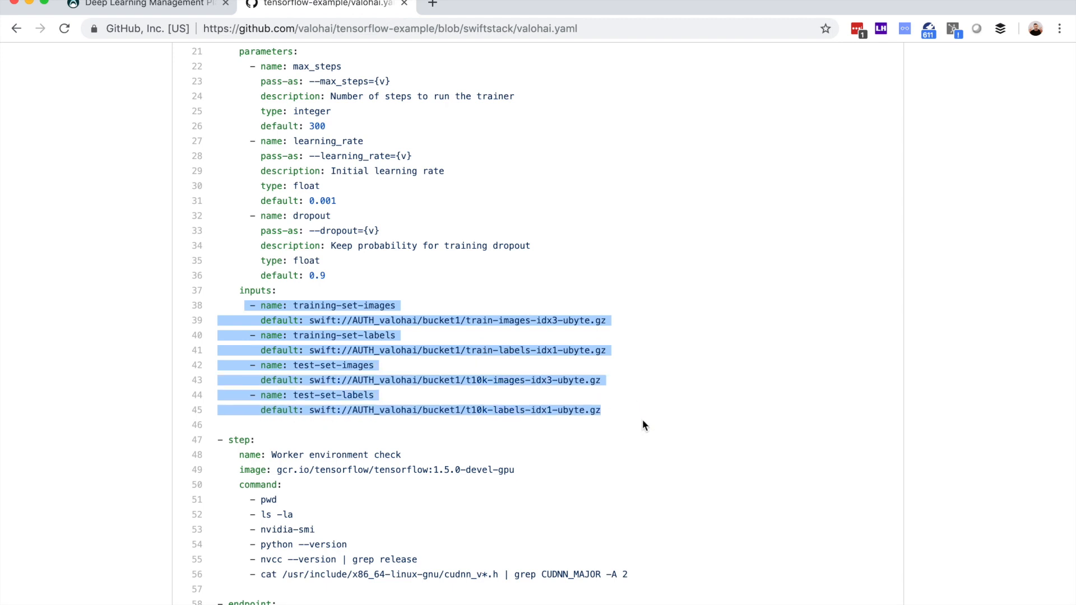
{"action": "left_click", "coordinate": [639, 418]}
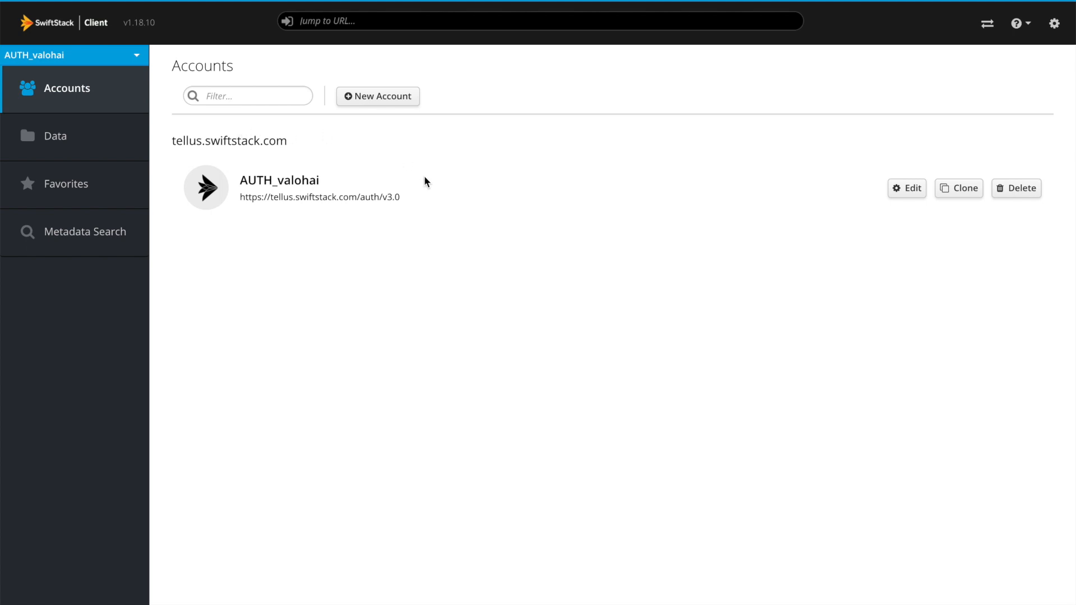
- Switch to SwiftStack Client, open the bucket1 container, and compare its contents with the Train model inputs in valohai.yaml
{"action": "left_click", "coordinate": [98, 132]}
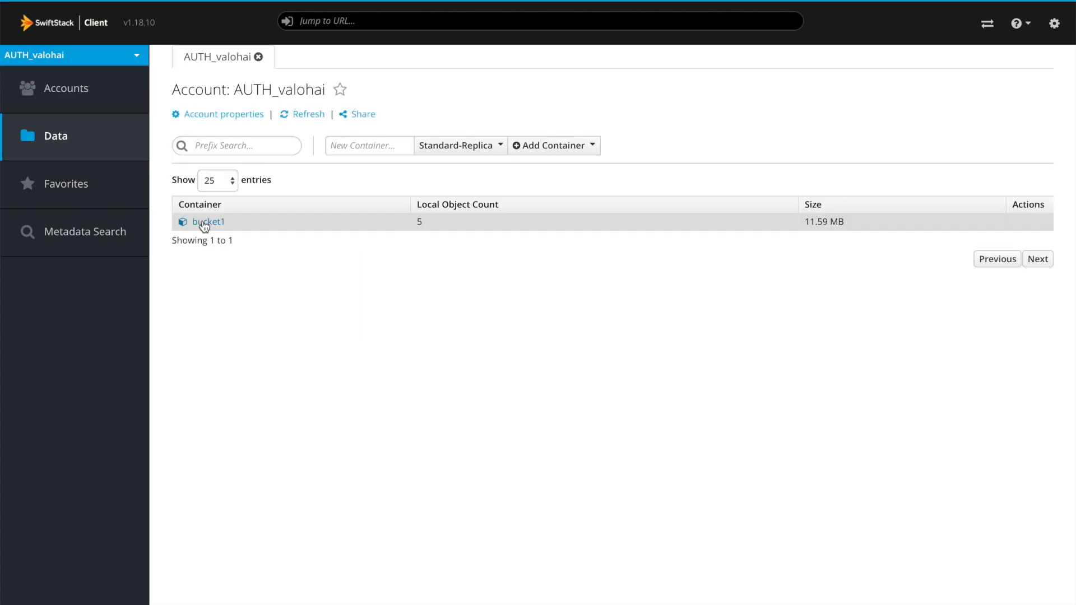
{"action": "left_click", "coordinate": [204, 224]}
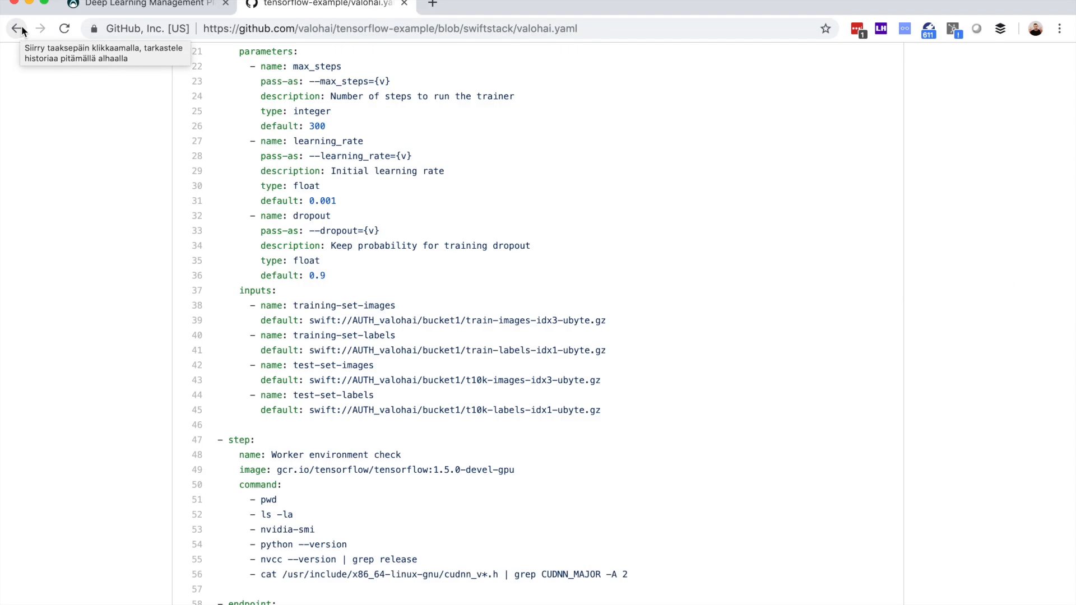
{"action": "left_click_drag", "start_coordinate": [244, 306], "coordinate": [642, 419]}
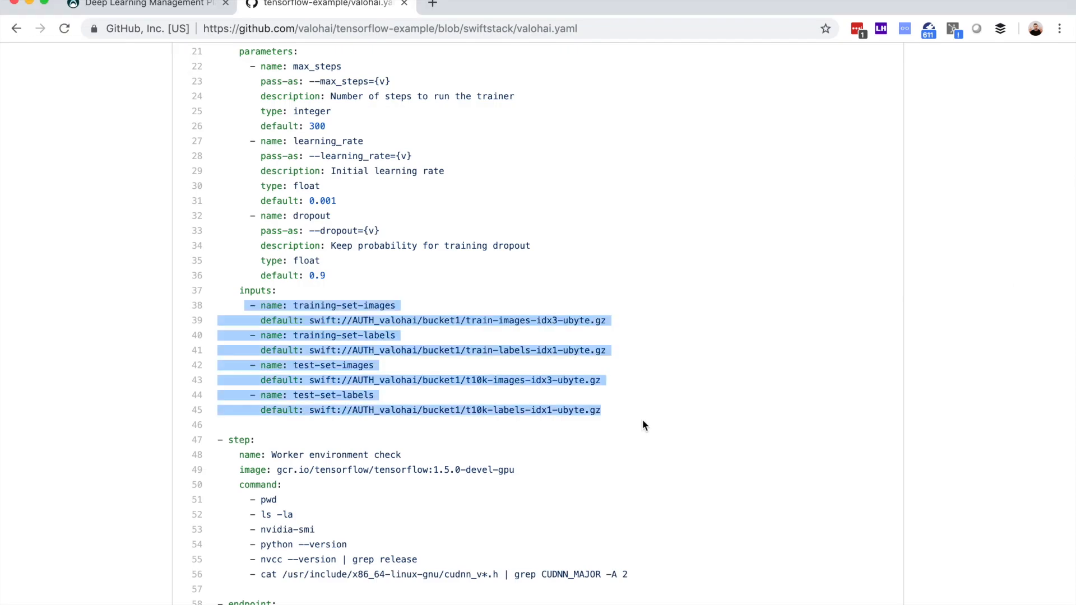
- Return to the tensorflow-example repository's main page and copy its URL
{"action": "key", "text": "super+bracketleft"}
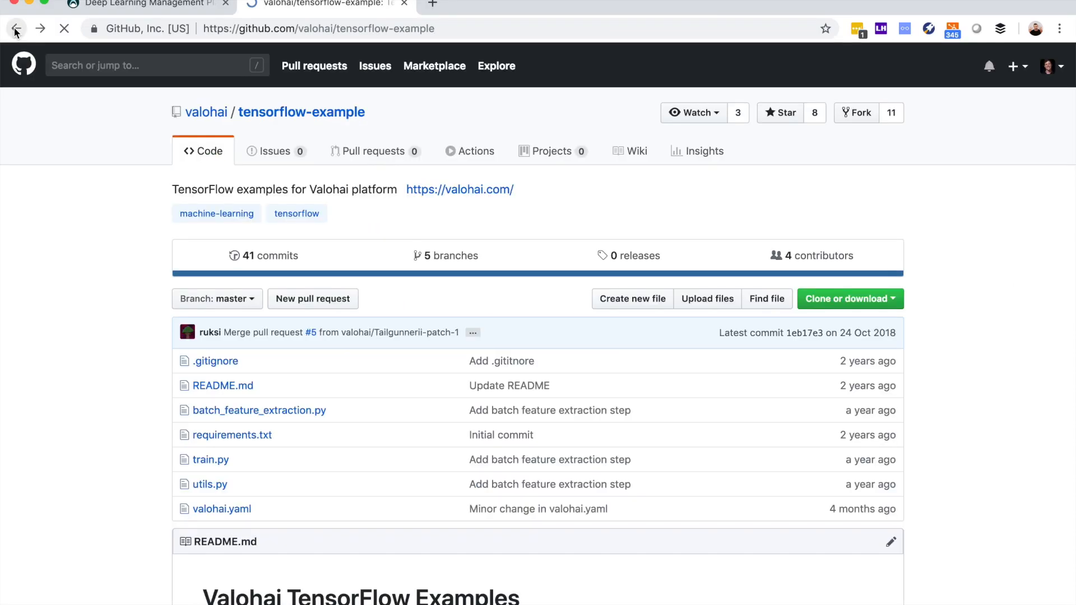
{"action": "left_click", "coordinate": [291, 25]}
{"action": "key", "text": "ctrl+c"}
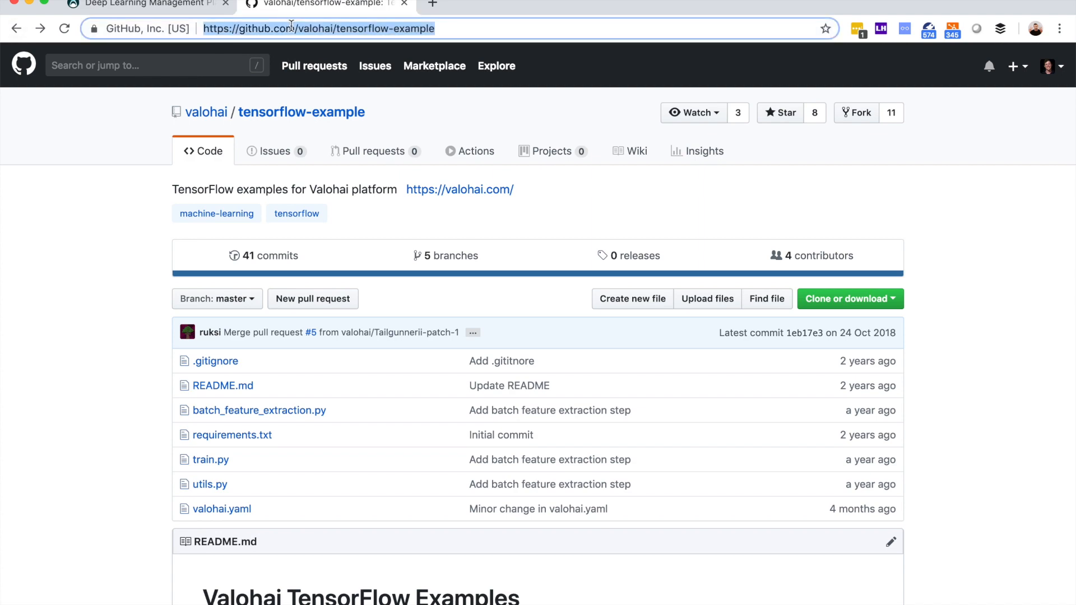
- Switch to the Valohai website, log in to the platform and look through the project list
{"action": "left_click", "coordinate": [160, 7]}
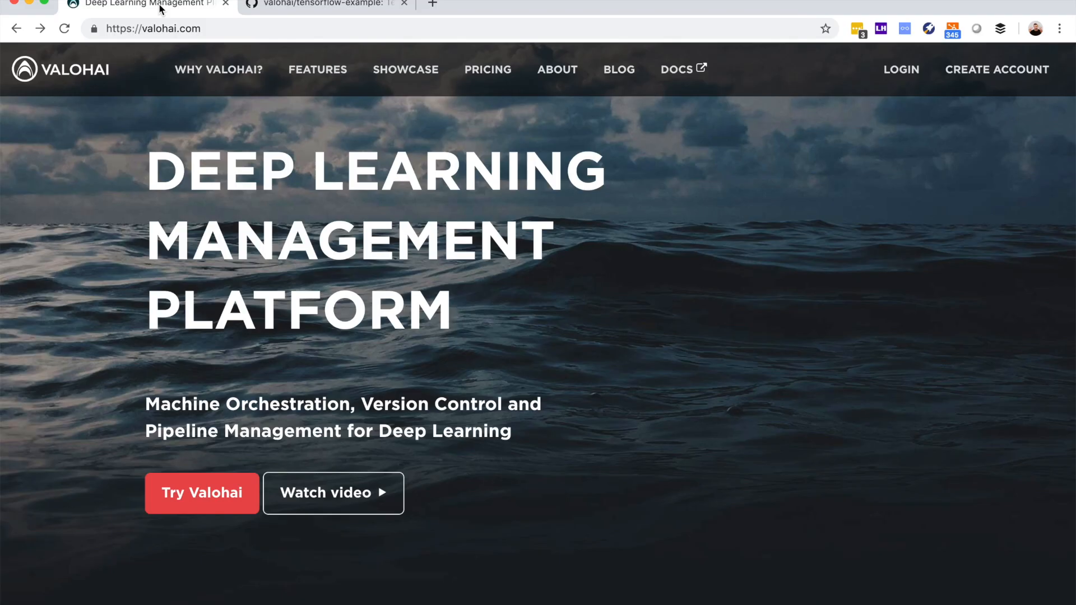
{"action": "left_click", "coordinate": [899, 79]}
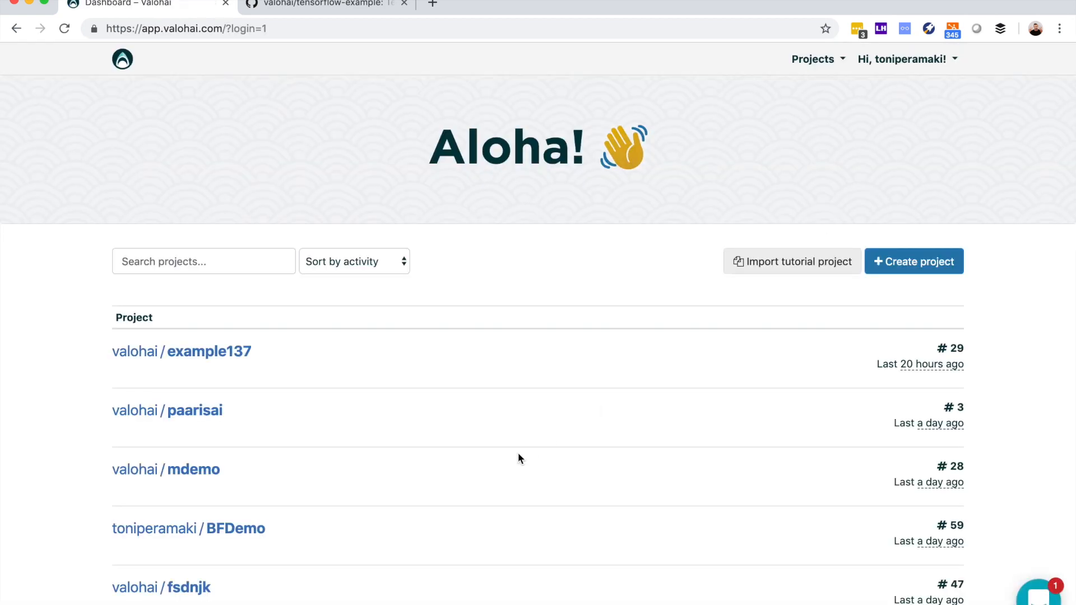
{"action": "scroll", "coordinate": [517, 453], "scroll_direction": "down", "scroll_amount": 10}
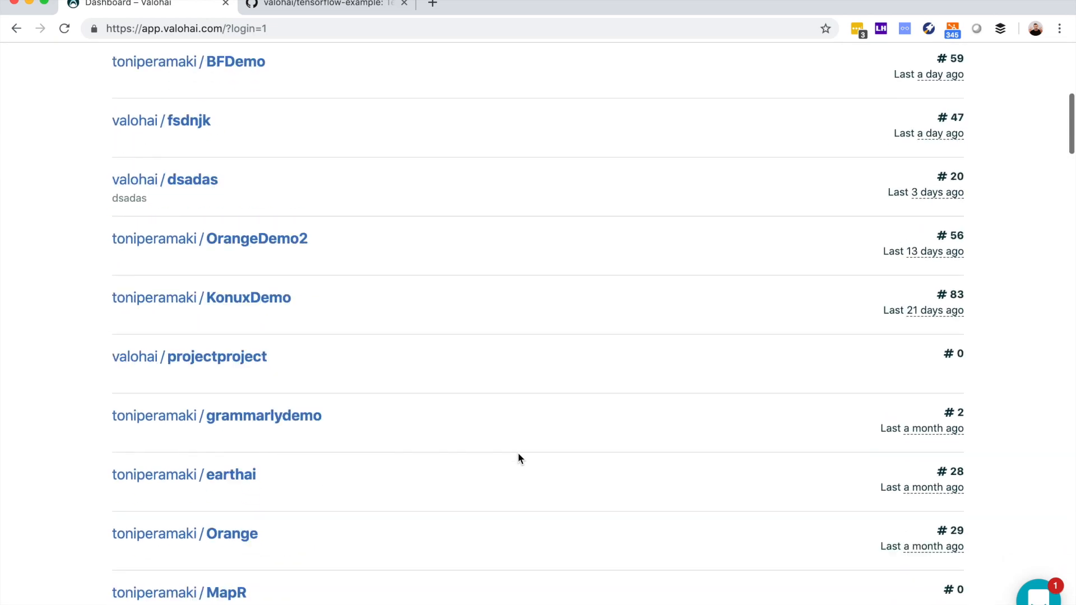
{"action": "scroll", "coordinate": [517, 453], "scroll_direction": "up", "scroll_amount": 10}
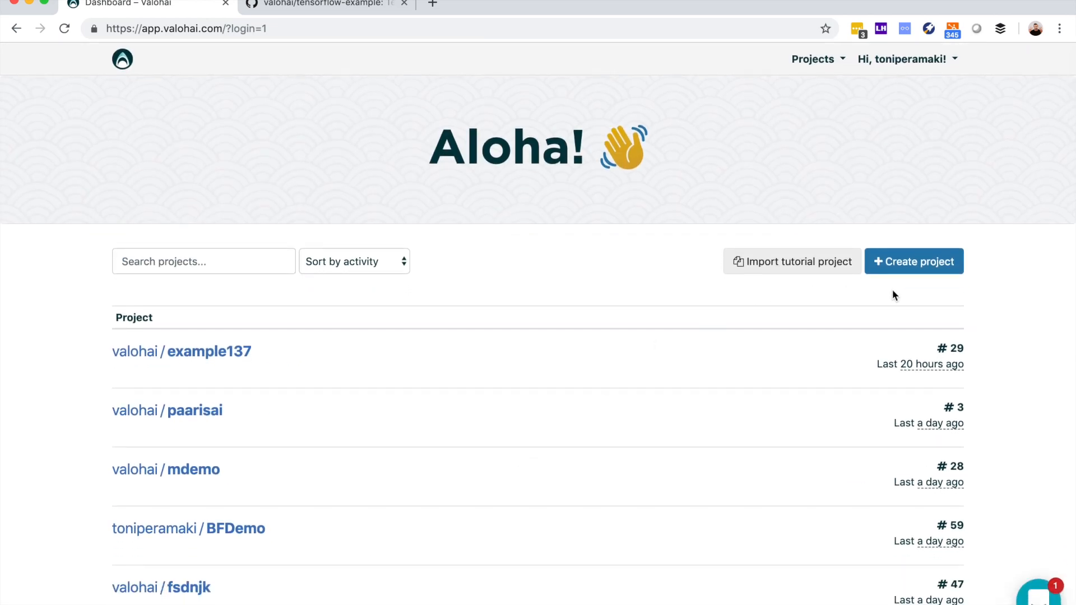
- Create a project named ValohaiDemoProj owned by the personal account
{"action": "left_click", "coordinate": [923, 267]}
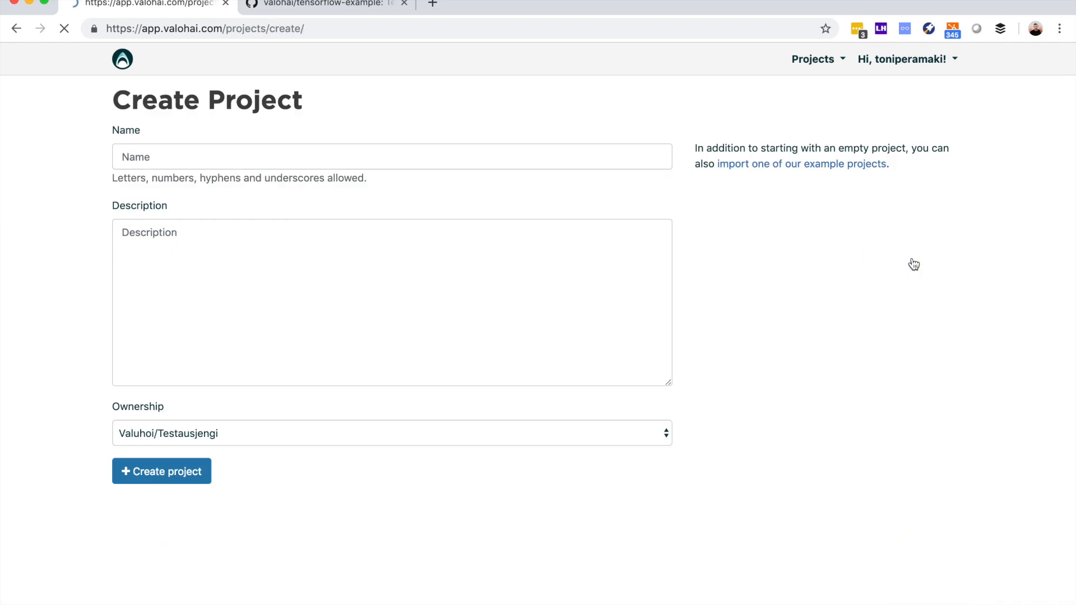
{"action": "left_click", "coordinate": [353, 158]}
{"action": "type", "text": "Valohai"}
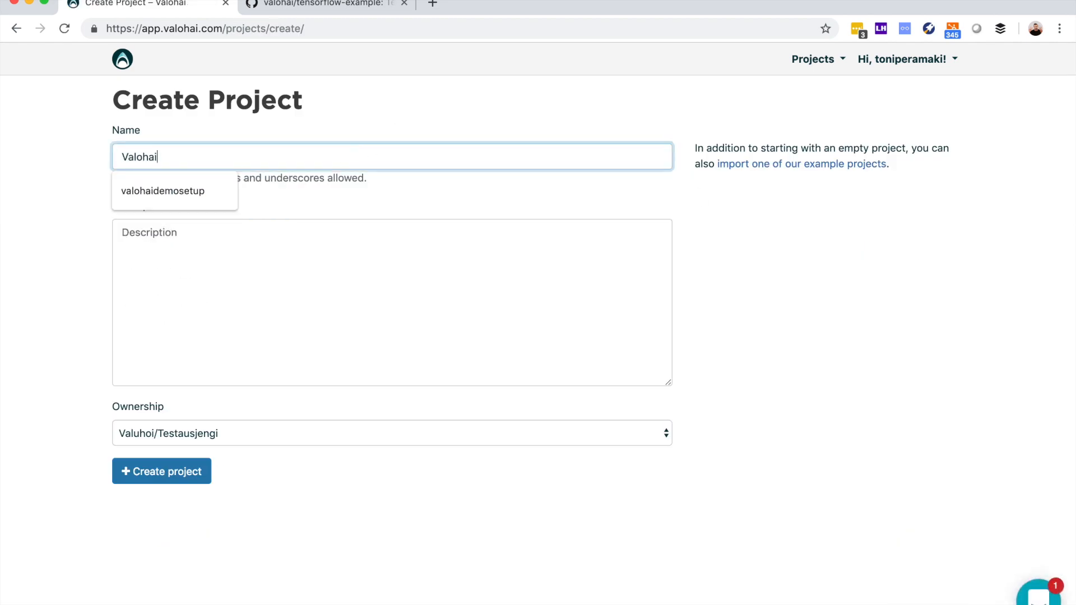
{"action": "type", "text": "DemoProj"}
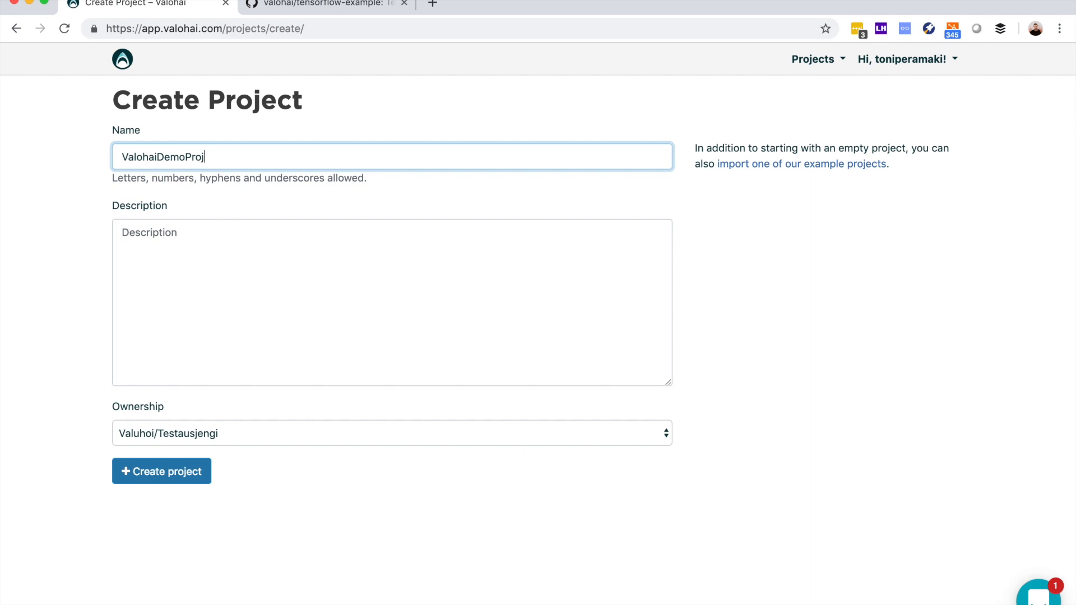
{"action": "left_click", "coordinate": [186, 443]}
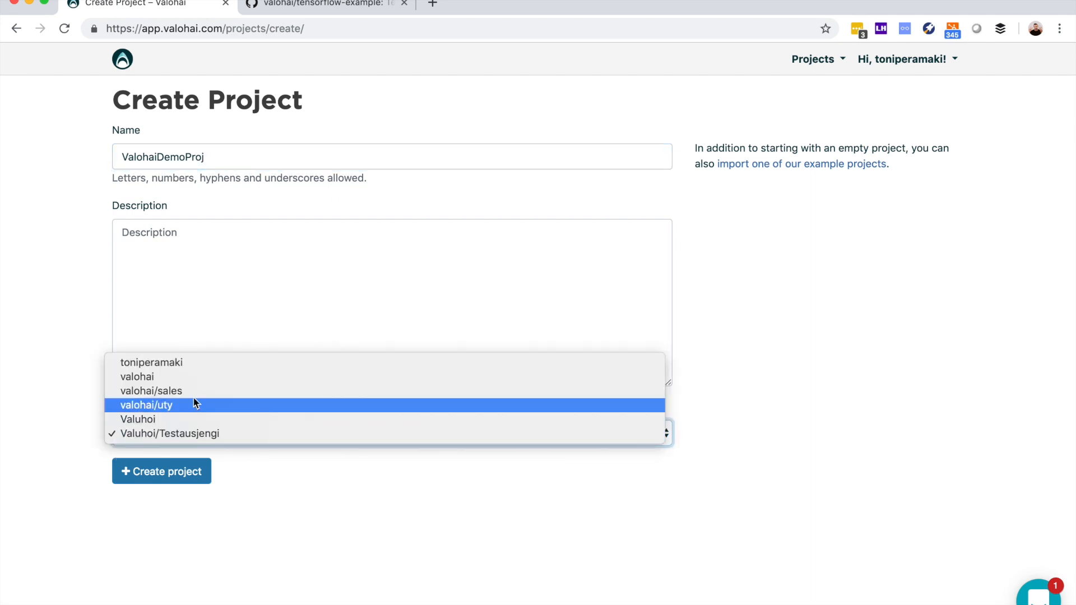
{"action": "left_click", "coordinate": [178, 371]}
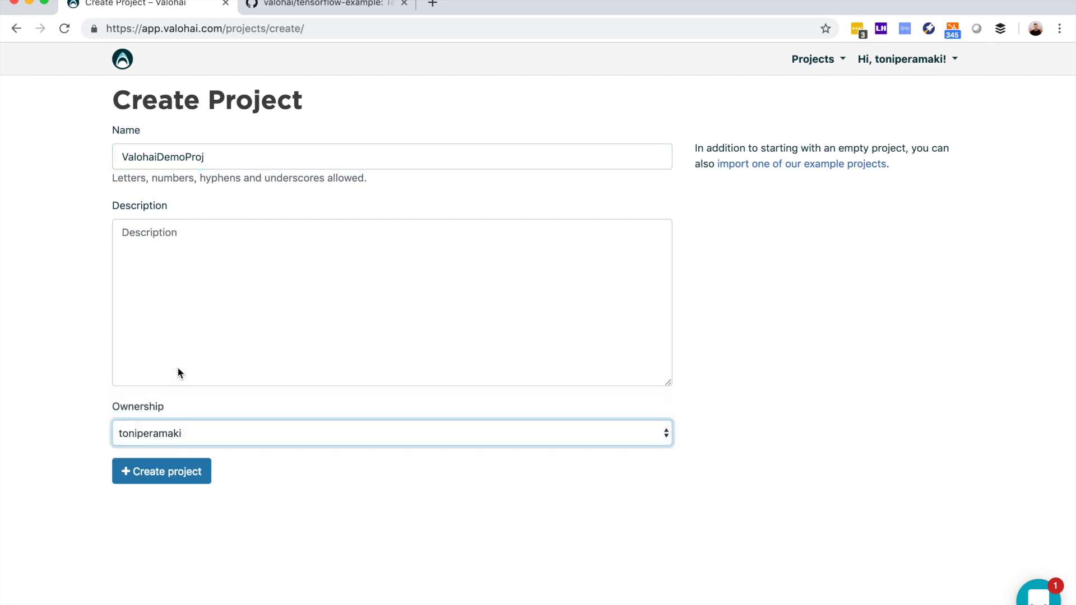
{"action": "left_click", "coordinate": [168, 470]}
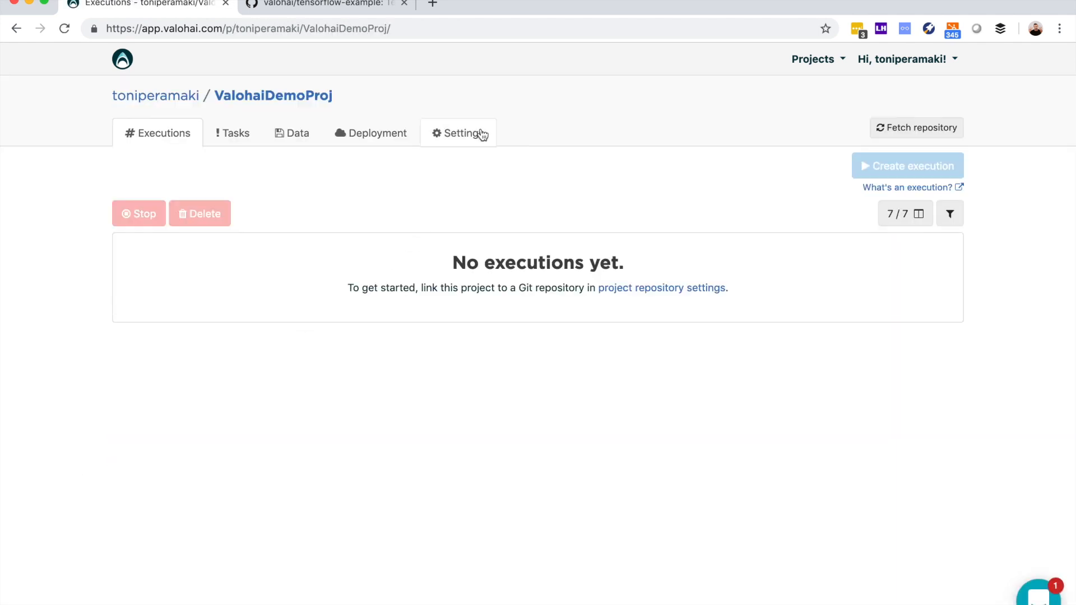
{"action": "left_click", "coordinate": [475, 133]}
{"action": "left_click", "coordinate": [289, 178]}
{"action": "left_click", "coordinate": [161, 277]}
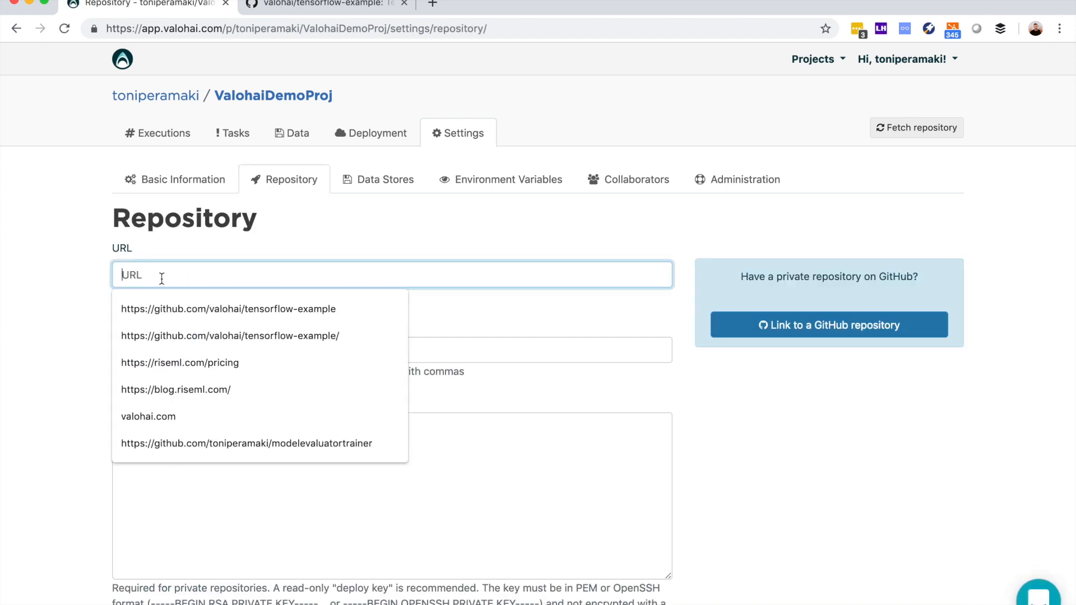
{"action": "key", "text": "ctrl+v"}
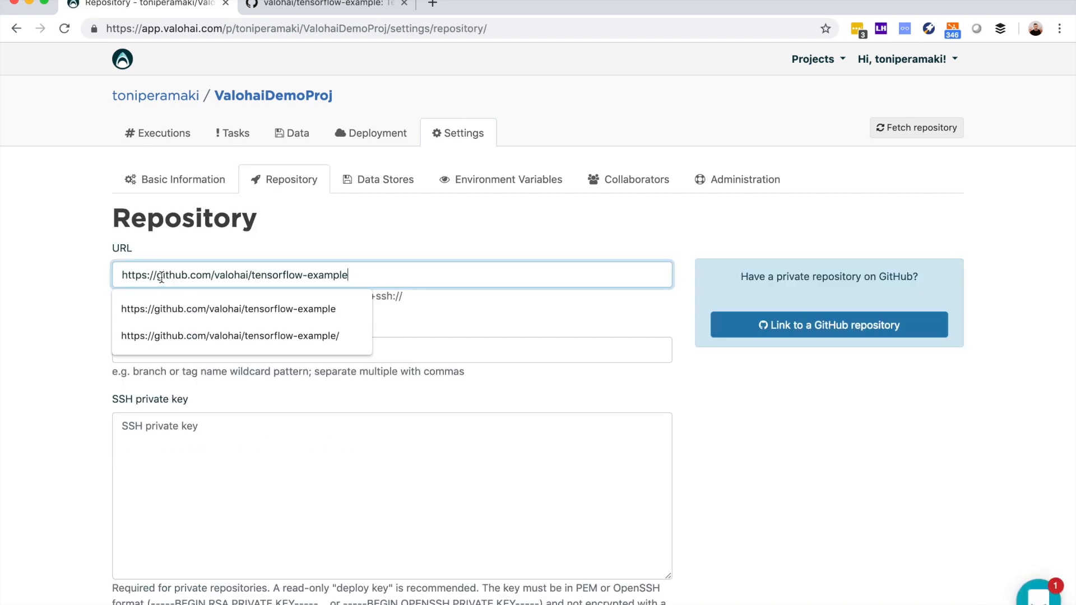
{"action": "left_click", "coordinate": [76, 320]}
- Set the repository's fetch reference to deploy, leave the SSH private key empty, and save the repository settings
{"action": "double_click", "coordinate": [140, 350]}
{"action": "type", "text": "depl"}
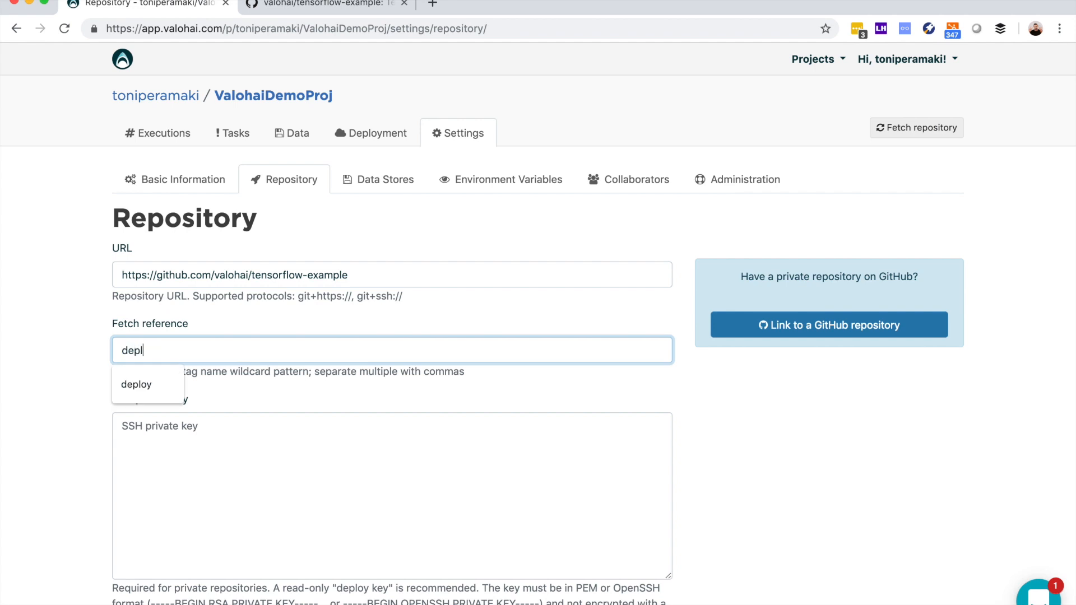
{"action": "type", "text": "oy"}
{"action": "left_click", "coordinate": [38, 423]}
{"action": "left_click", "coordinate": [188, 476]}
{"action": "scroll", "coordinate": [189, 476], "scroll_direction": "down", "scroll_amount": 2}
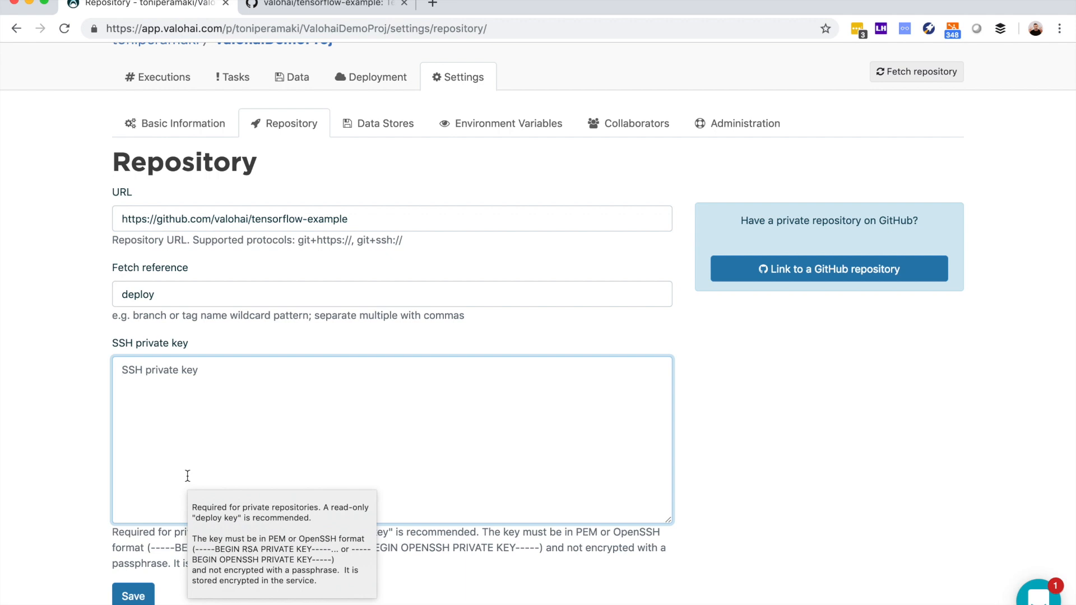
{"action": "left_click", "coordinate": [68, 460]}
{"action": "left_click", "coordinate": [128, 592]}
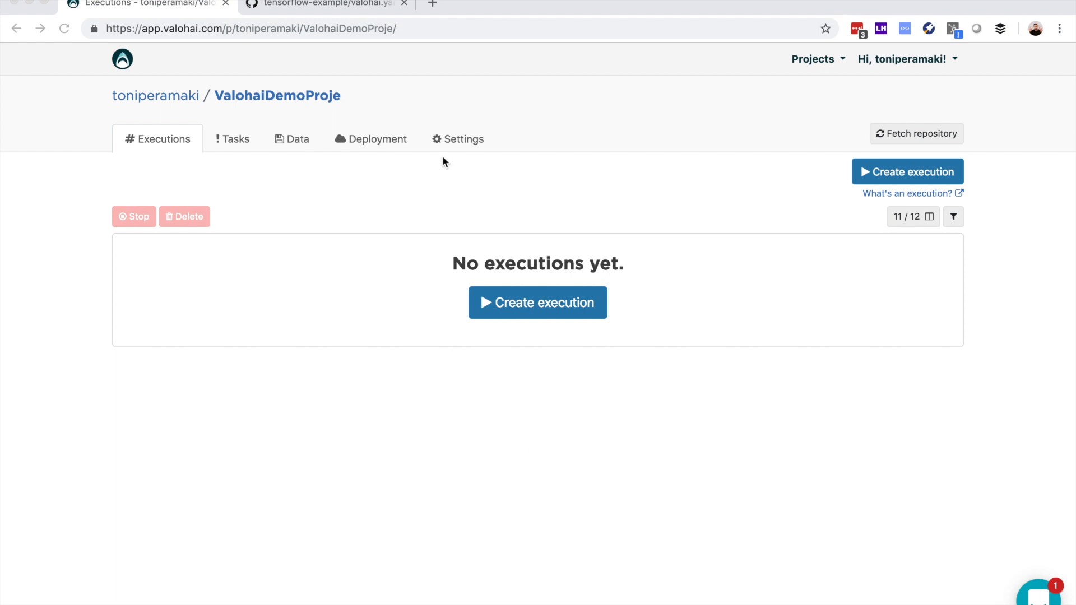
- Create an OpenStack Swift data store with auth version 3.0 and container bucket1, filling in auth URL, username, password, project ID and temp URL key
{"action": "left_click", "coordinate": [456, 141]}
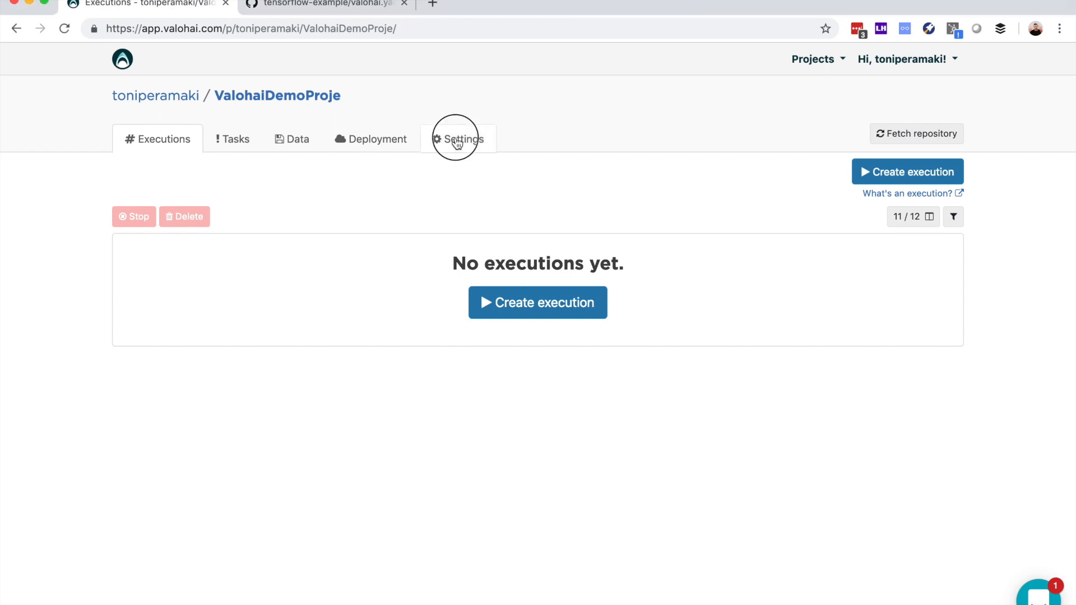
{"action": "left_click", "coordinate": [376, 190]}
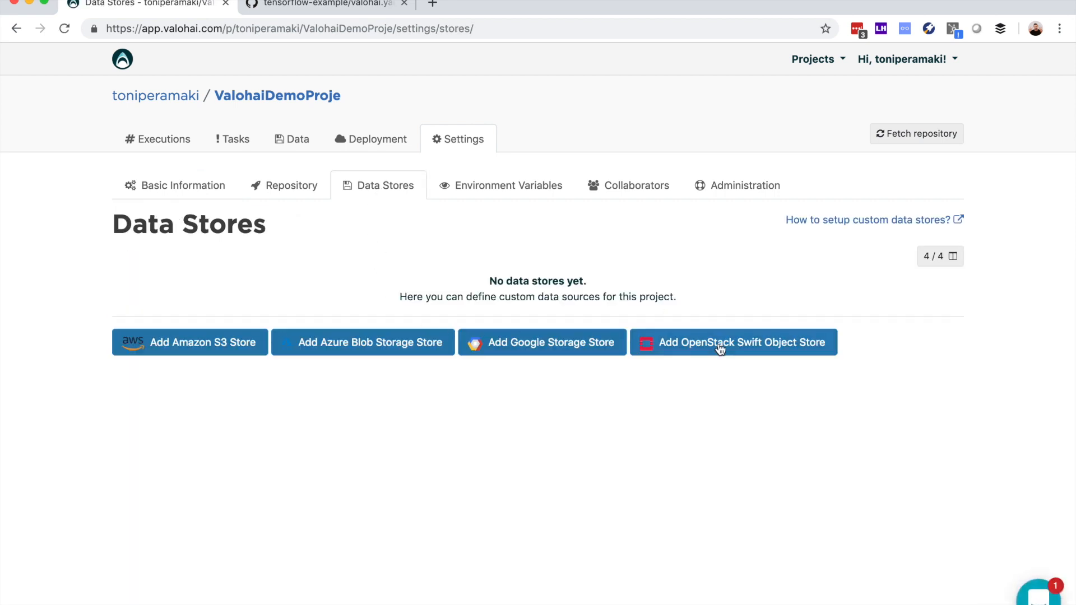
{"action": "left_click", "coordinate": [721, 348]}
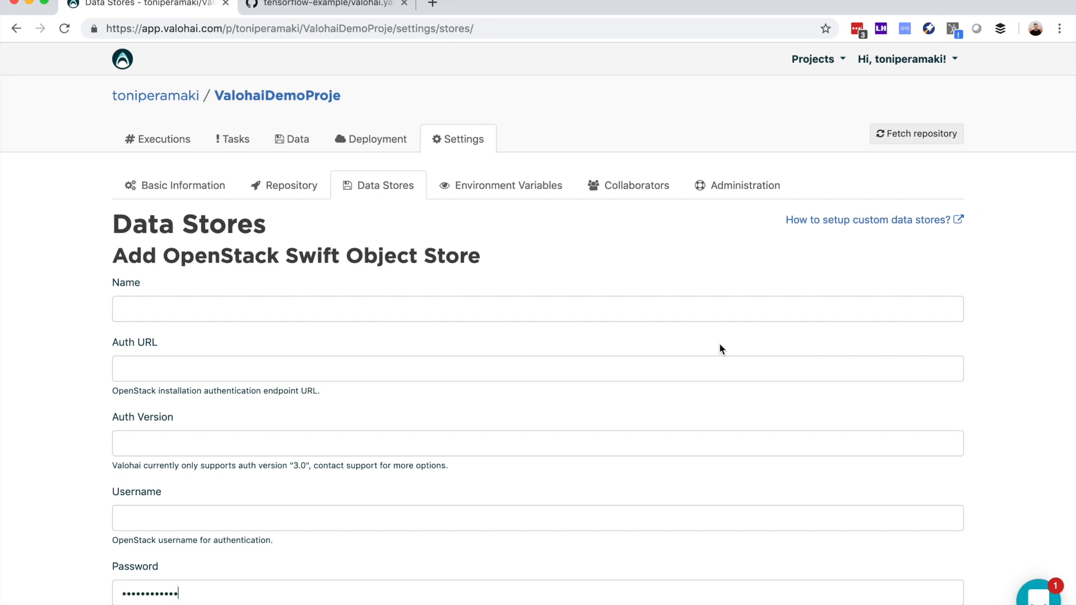
{"action": "scroll", "coordinate": [275, 329], "scroll_direction": "down", "scroll_amount": 2}
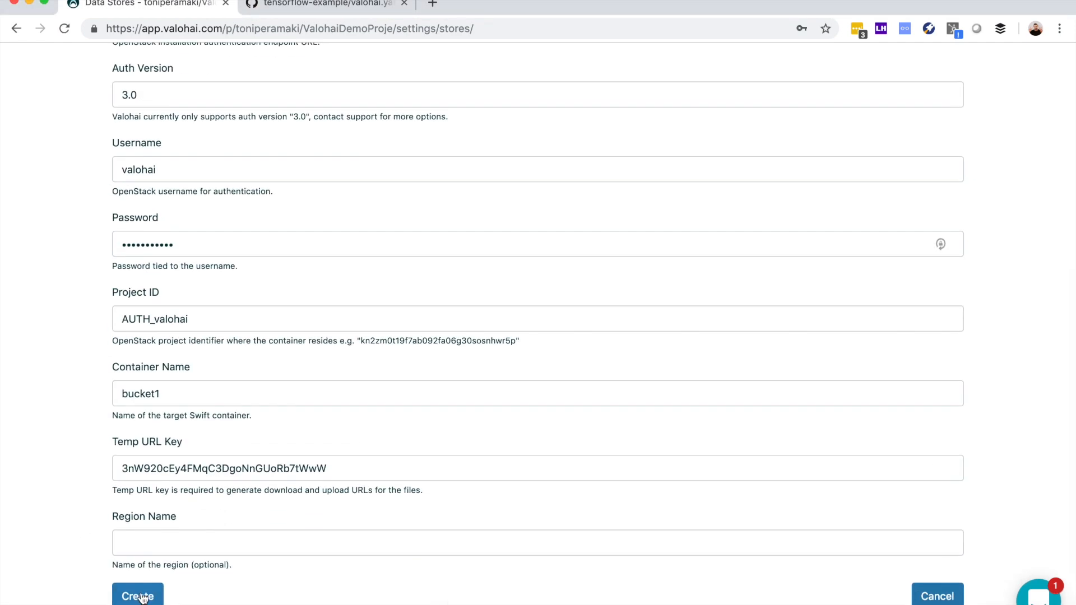
{"action": "left_click", "coordinate": [143, 597]}
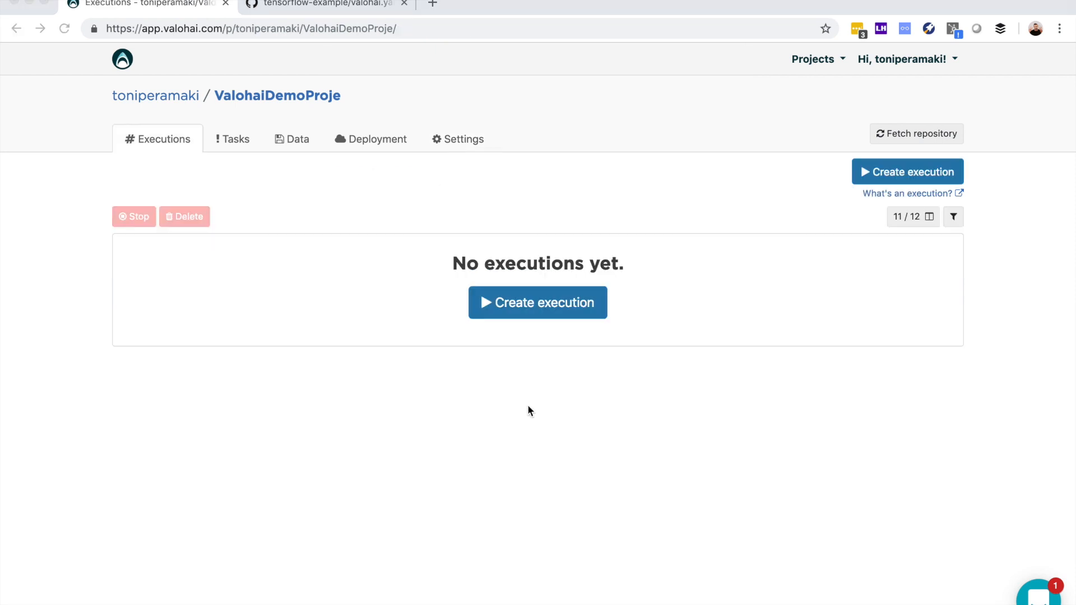
- Start a new execution in the project and choose AWS g2.2xlarge as its environment
{"action": "left_click", "coordinate": [538, 308]}
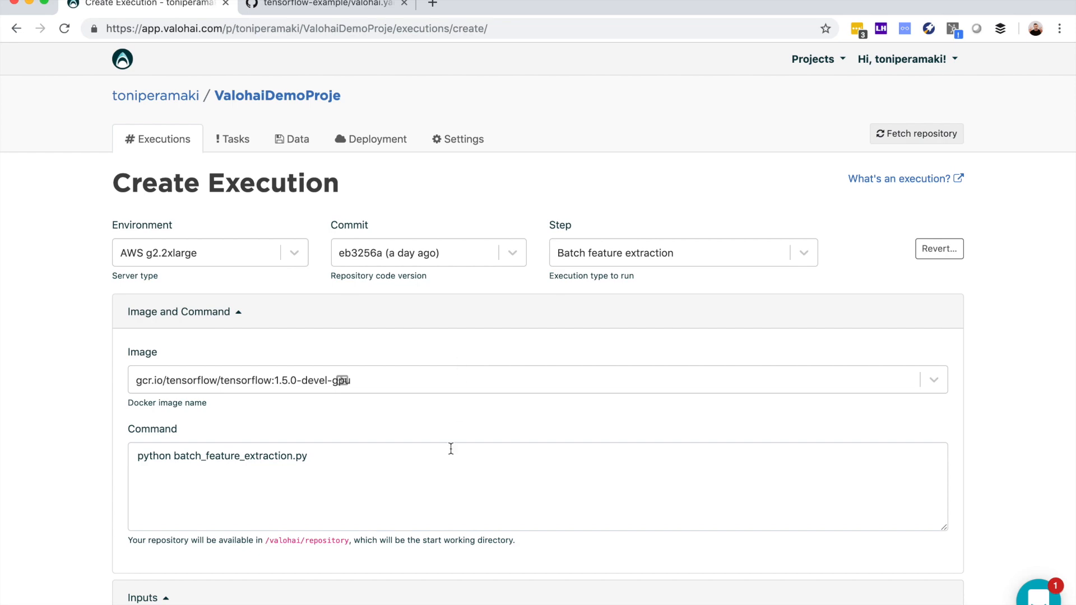
{"action": "scroll", "coordinate": [451, 448], "scroll_direction": "down", "scroll_amount": 10}
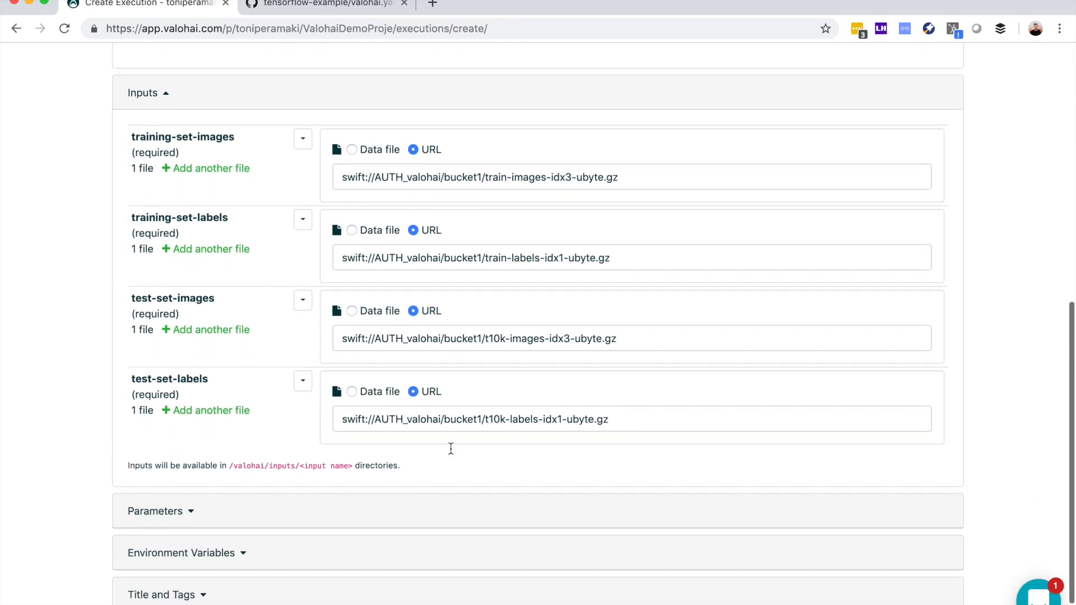
{"action": "scroll", "coordinate": [448, 445], "scroll_direction": "up", "scroll_amount": 15}
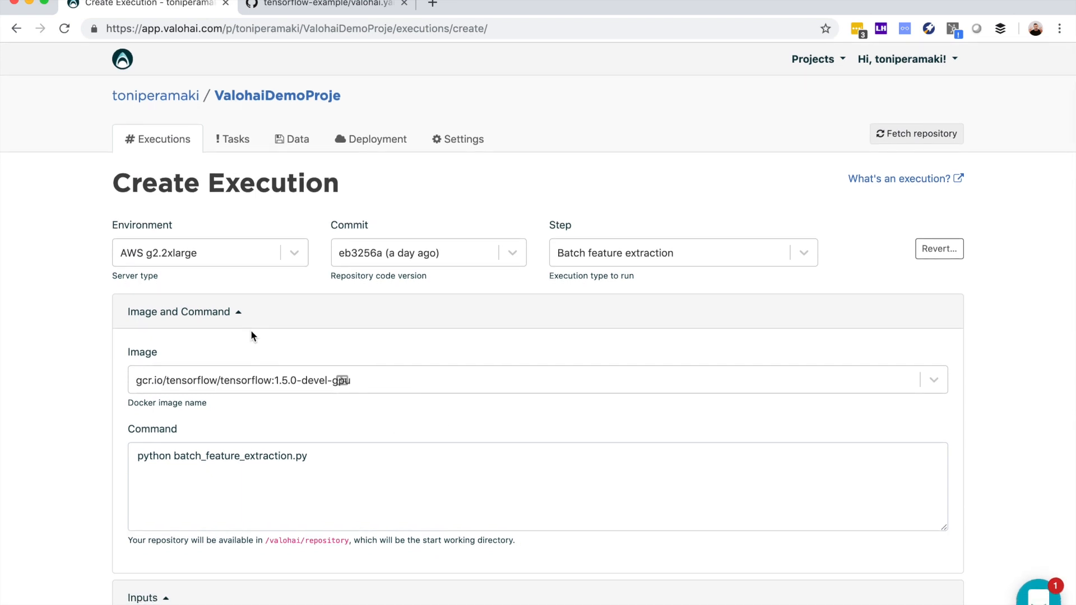
{"action": "left_click_drag", "start_coordinate": [60, 230], "coordinate": [220, 201]}
{"action": "left_click", "coordinate": [219, 227]}
{"action": "left_click", "coordinate": [296, 258]}
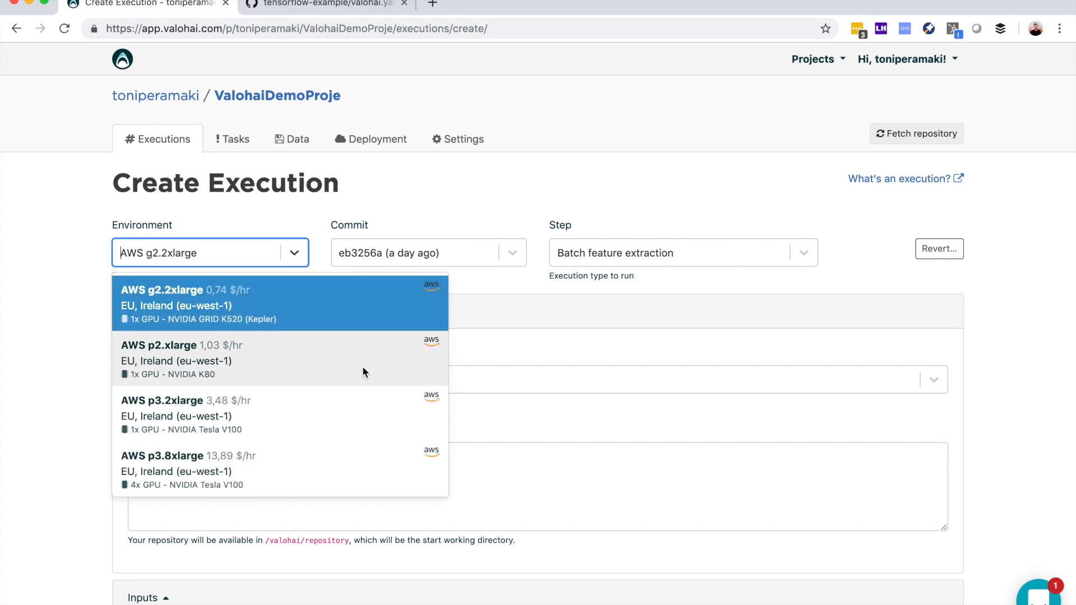
{"action": "scroll", "coordinate": [362, 365], "scroll_direction": "down", "scroll_amount": 8}
{"action": "scroll", "coordinate": [363, 371], "scroll_direction": "up", "scroll_amount": 8}
{"action": "left_click", "coordinate": [205, 318]}
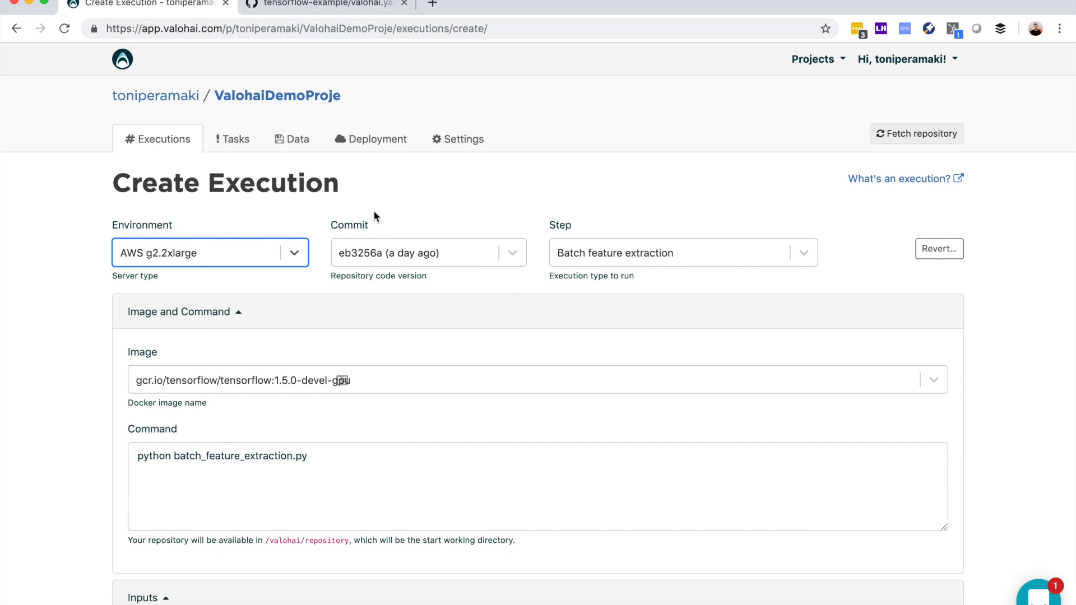
- Select Batch feature extraction as the execution's step and launch it with the swift:// input URLs
{"action": "left_click", "coordinate": [538, 250]}
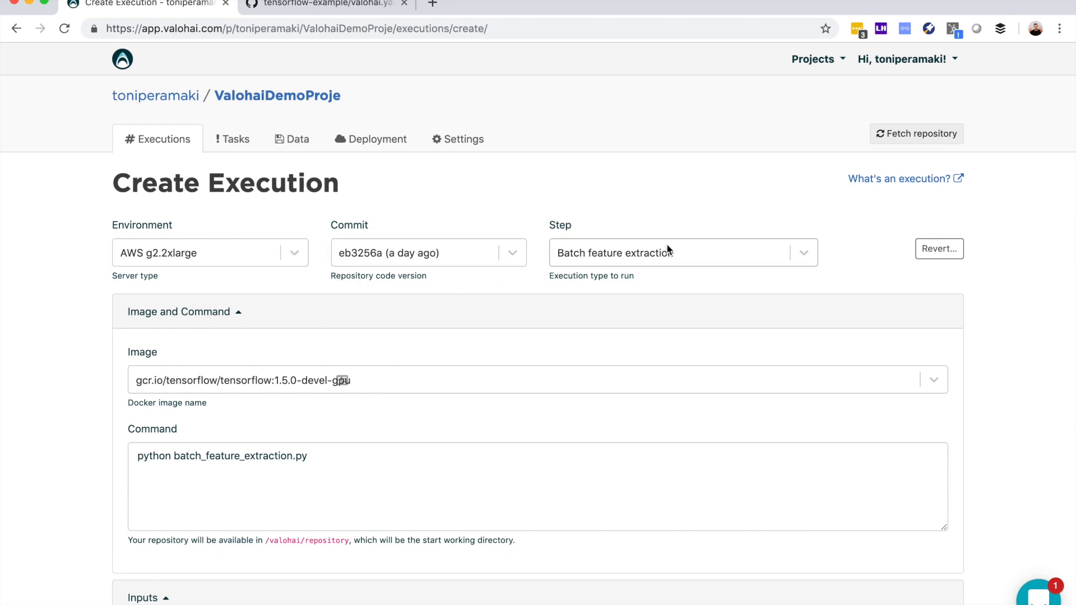
{"action": "left_click", "coordinate": [805, 255]}
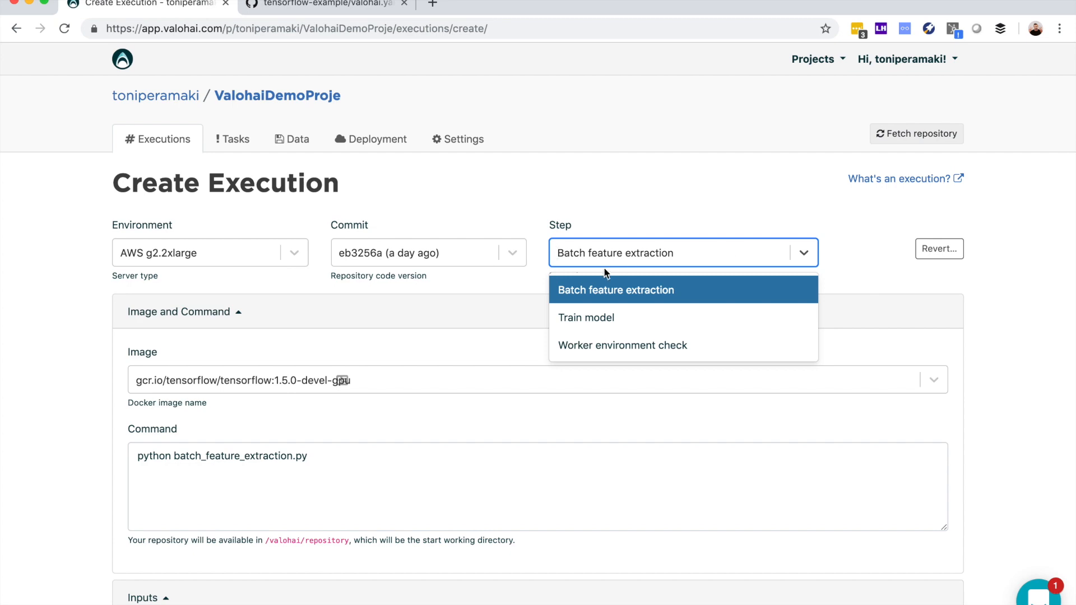
{"action": "left_click", "coordinate": [607, 291]}
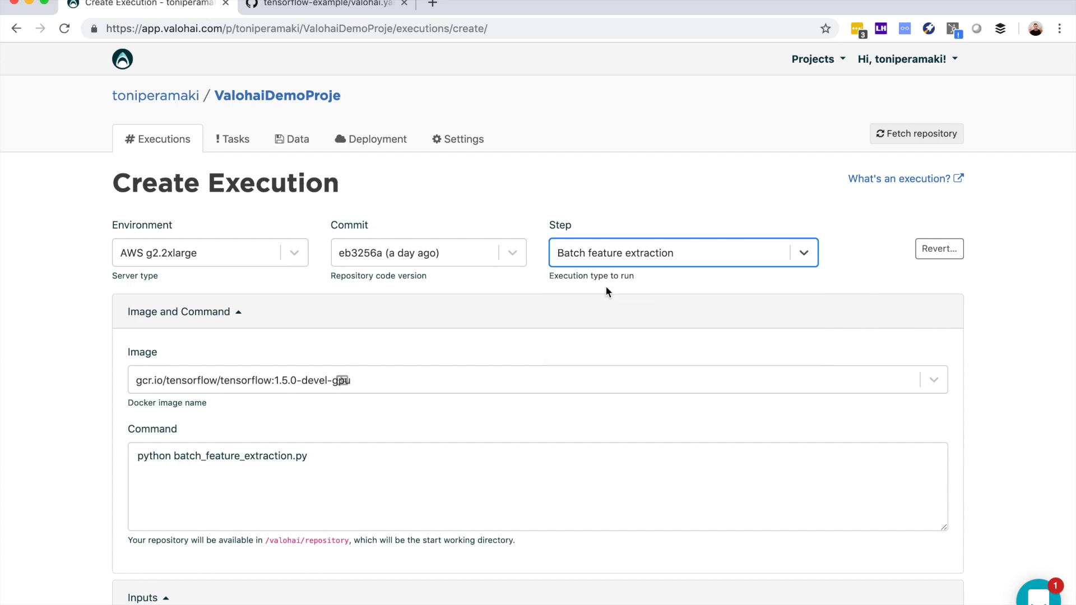
{"action": "scroll", "coordinate": [523, 463], "scroll_direction": "down", "scroll_amount": 10}
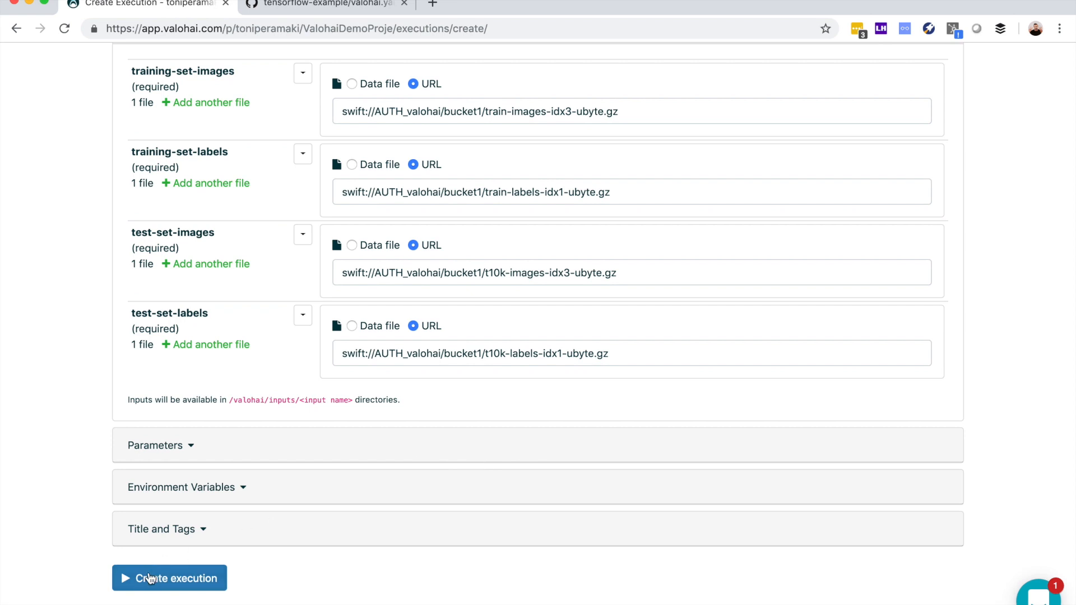
{"action": "left_click", "coordinate": [150, 577]}
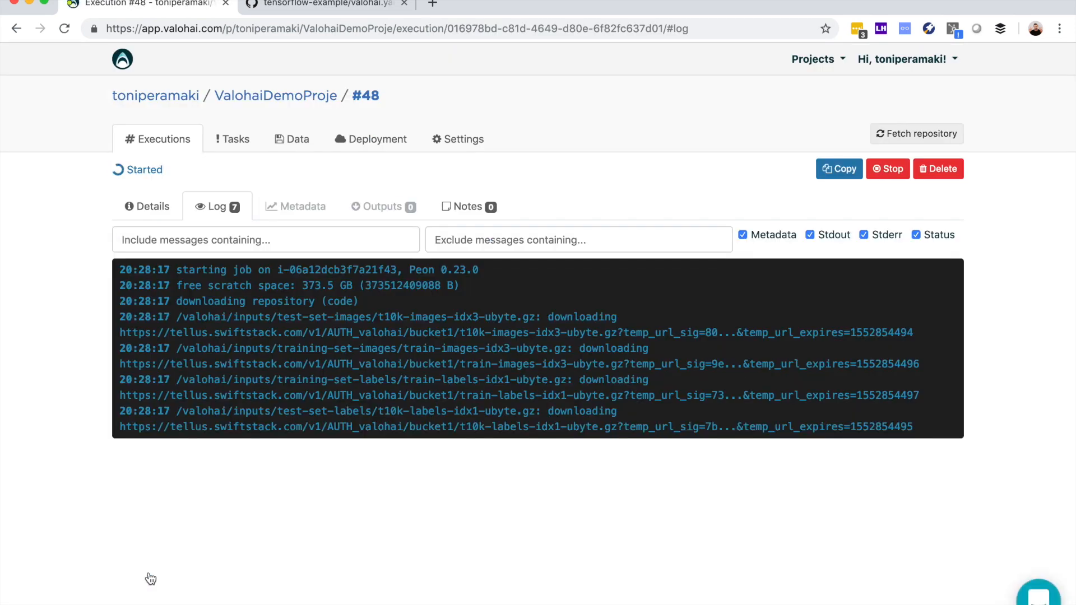
- Follow the execution's log through the input downloads, feature extraction progress and output uploads to the Swift container
{"action": "scroll", "coordinate": [150, 579], "scroll_direction": "down", "scroll_amount": 1}
{"action": "scroll", "coordinate": [150, 579], "scroll_direction": "down", "scroll_amount": 2}
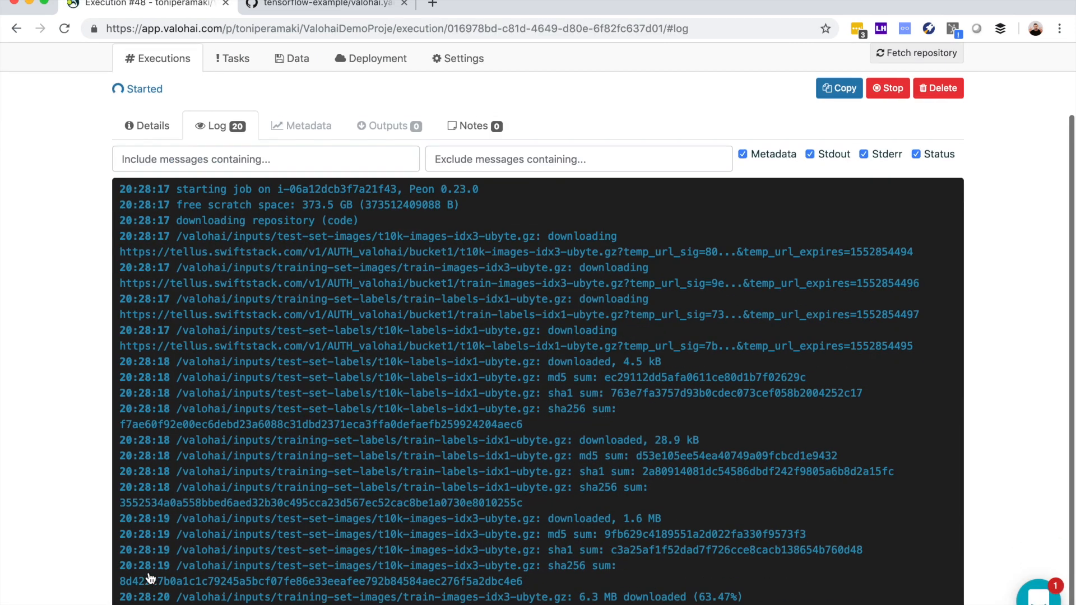
{"action": "scroll", "coordinate": [150, 579], "scroll_direction": "down", "scroll_amount": 1}
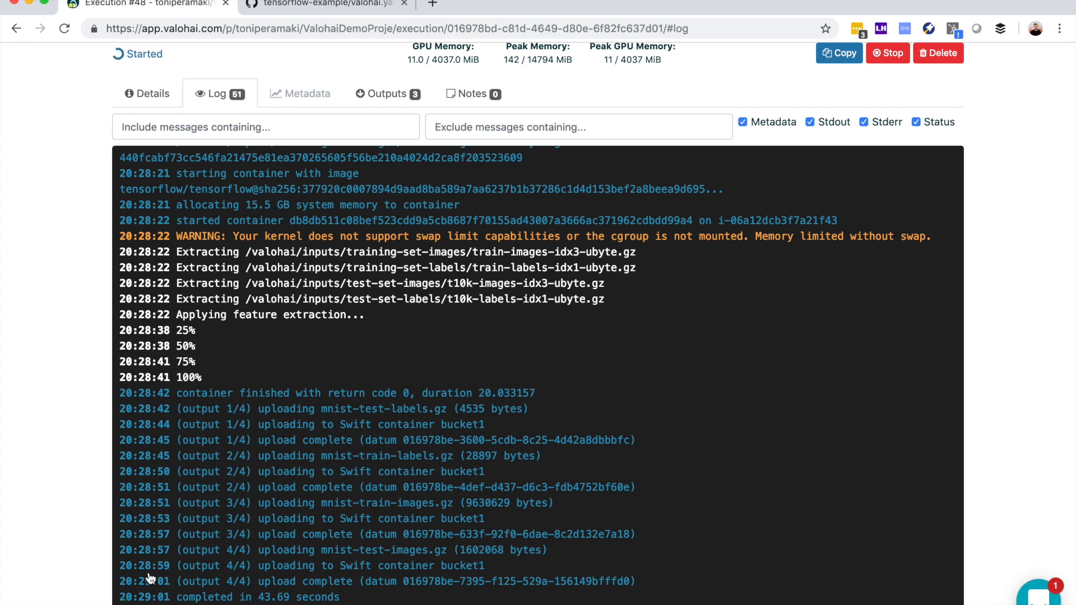
{"action": "left_click_drag", "start_coordinate": [157, 329], "coordinate": [224, 379]}
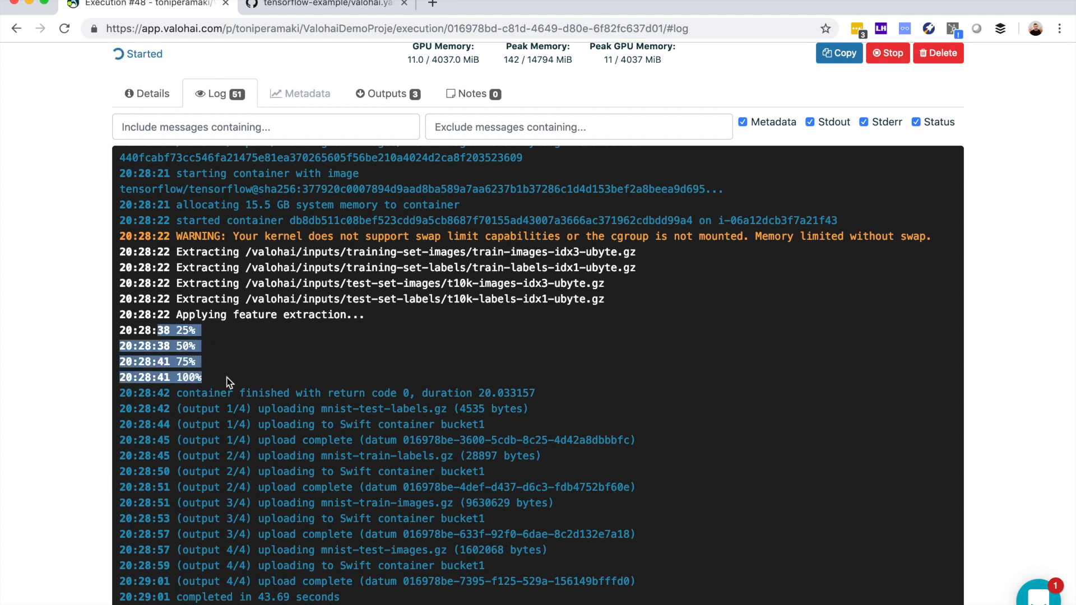
{"action": "left_click", "coordinate": [184, 409]}
{"action": "left_click_drag", "start_coordinate": [184, 409], "coordinate": [330, 477]}
{"action": "left_click", "coordinate": [330, 480]}
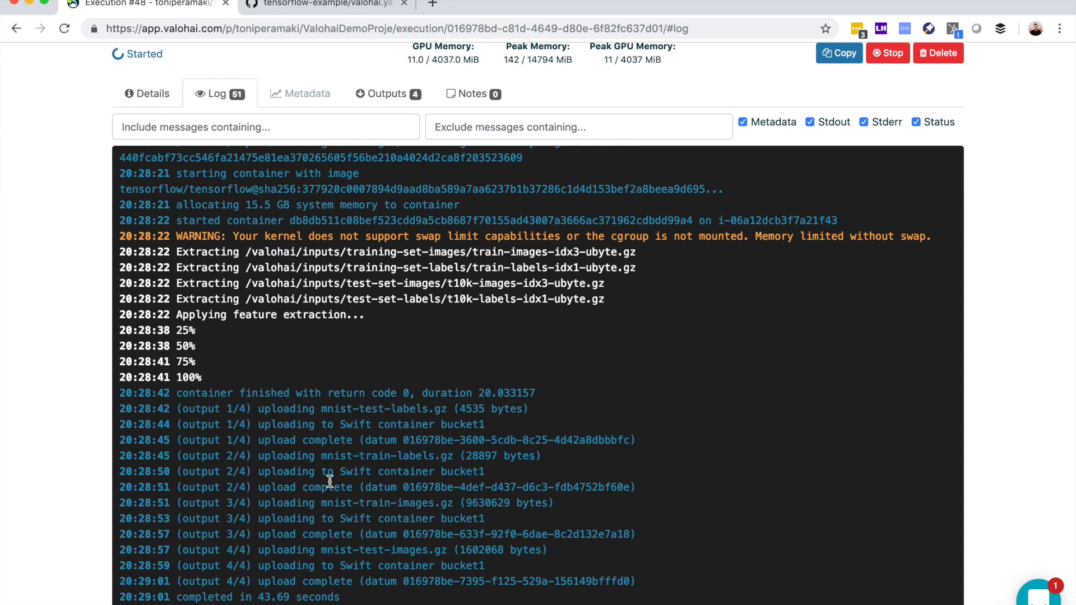
{"action": "left_click_drag", "start_coordinate": [253, 424], "coordinate": [508, 428]}
{"action": "left_click", "coordinate": [508, 429]}
{"action": "scroll", "coordinate": [508, 429], "scroll_direction": "down", "scroll_amount": 1}
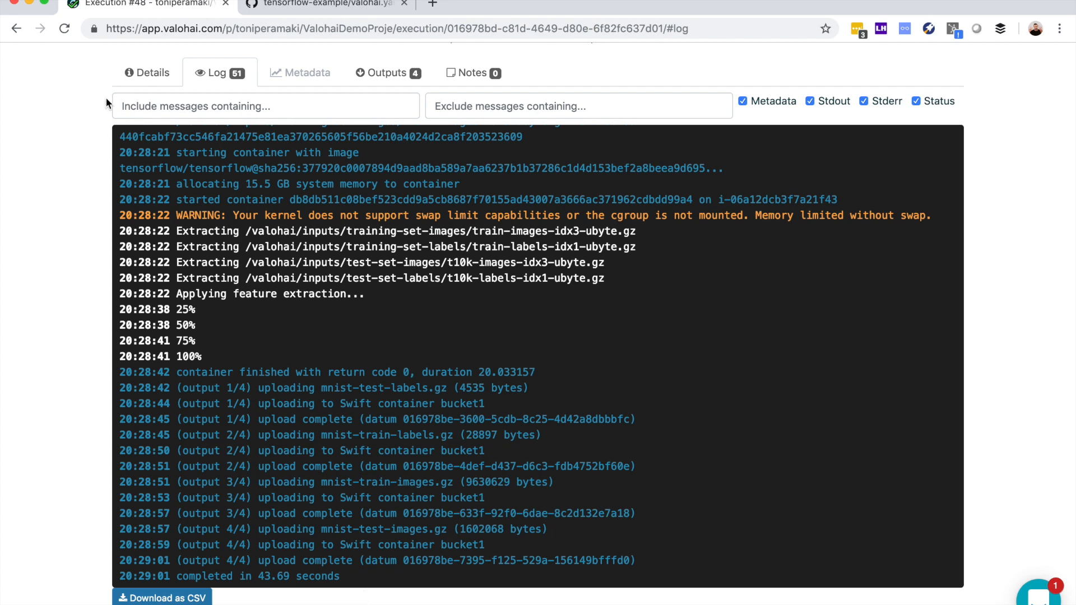
- Review the execution's details, including environment, commit, step, Docker image, inputs, duration, price and tags
{"action": "left_click", "coordinate": [153, 75]}
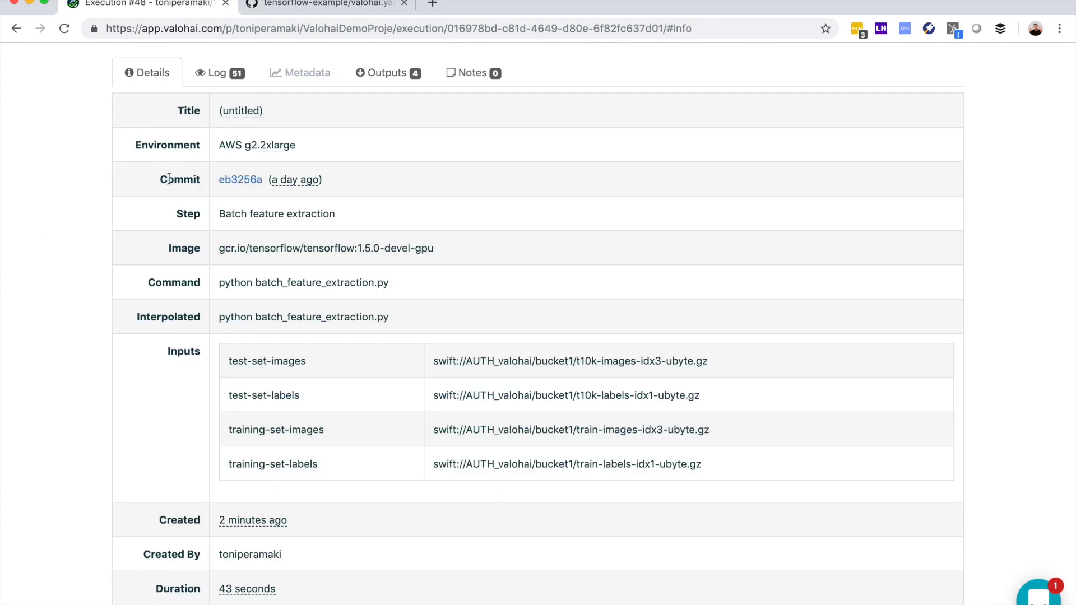
{"action": "left_click_drag", "start_coordinate": [219, 146], "coordinate": [311, 146]}
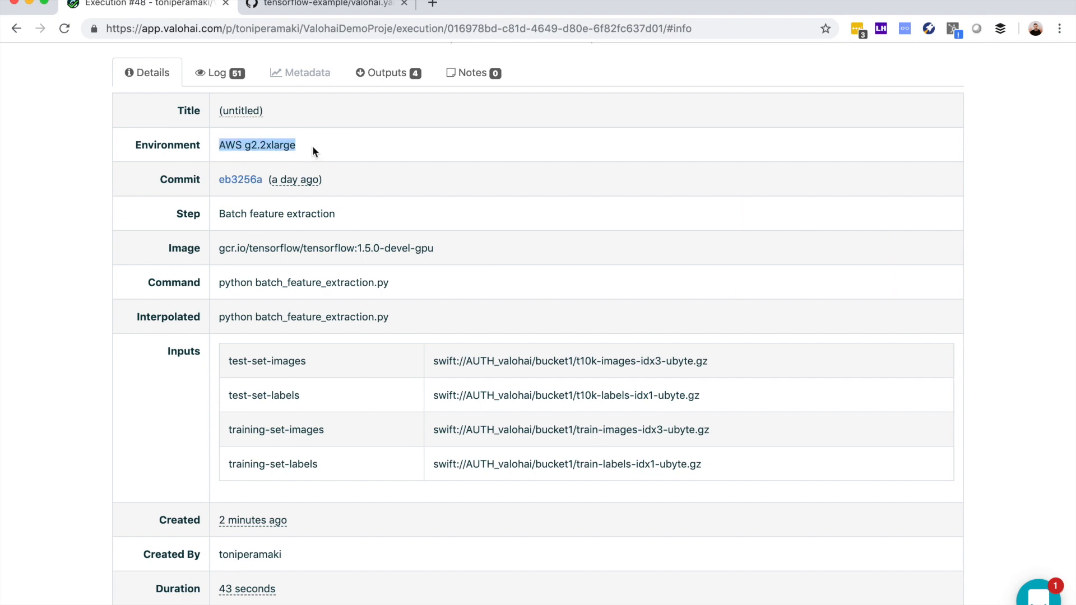
{"action": "left_click", "coordinate": [348, 167]}
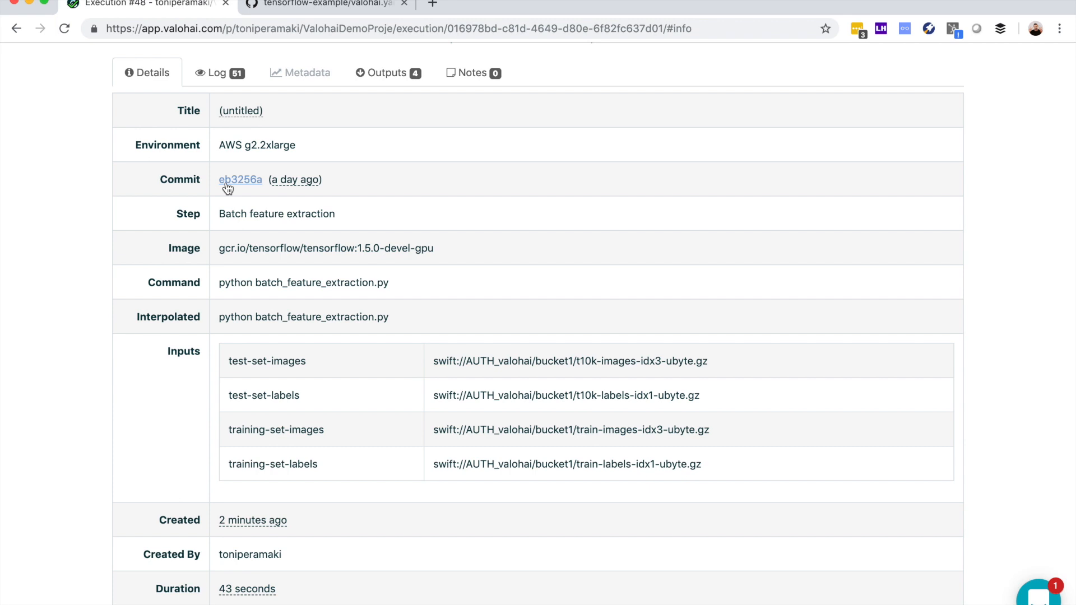
{"action": "left_click_drag", "start_coordinate": [225, 214], "coordinate": [334, 215]}
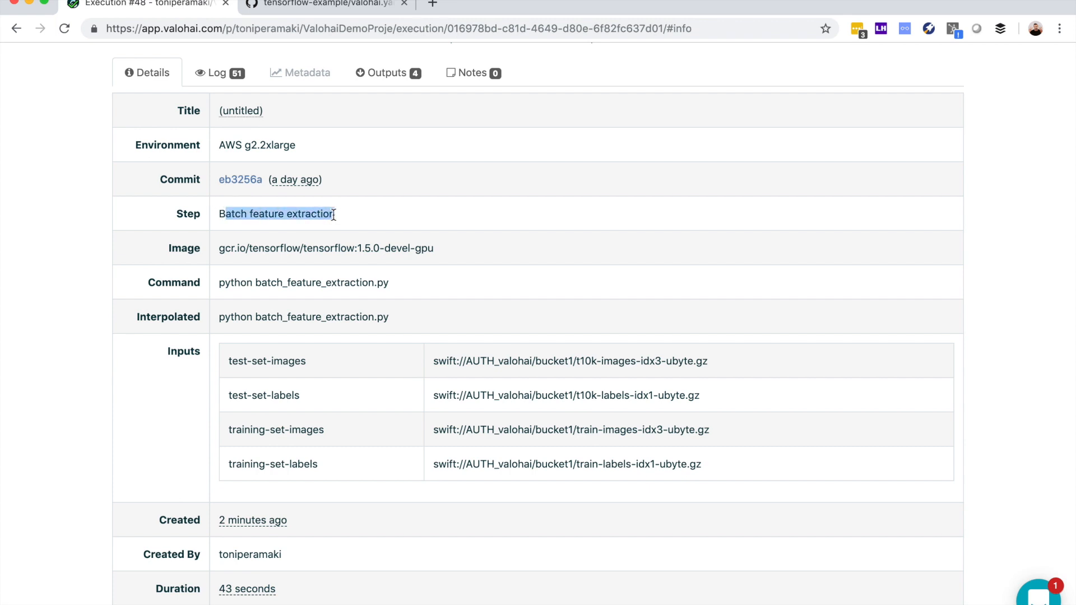
{"action": "left_click_drag", "start_coordinate": [235, 248], "coordinate": [402, 250]}
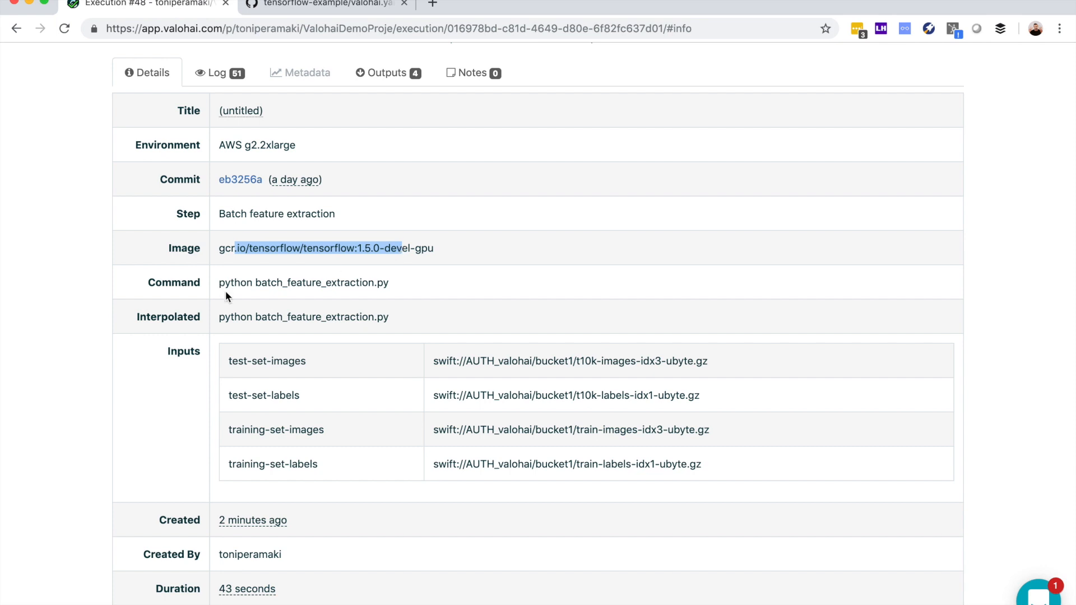
{"action": "scroll", "coordinate": [247, 357], "scroll_direction": "down", "scroll_amount": 3}
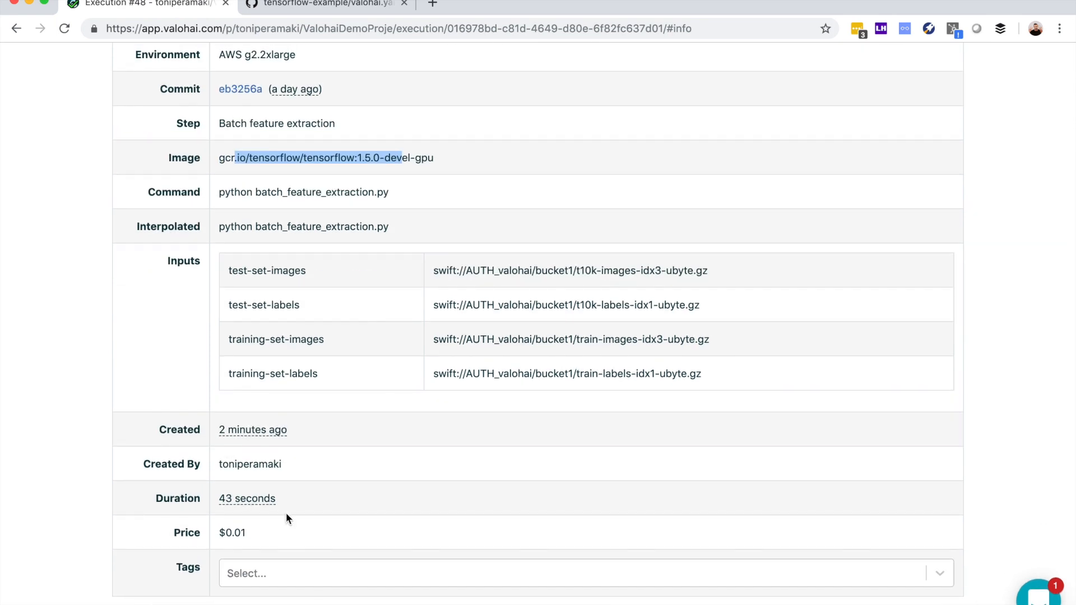
{"action": "left_click", "coordinate": [340, 431]}
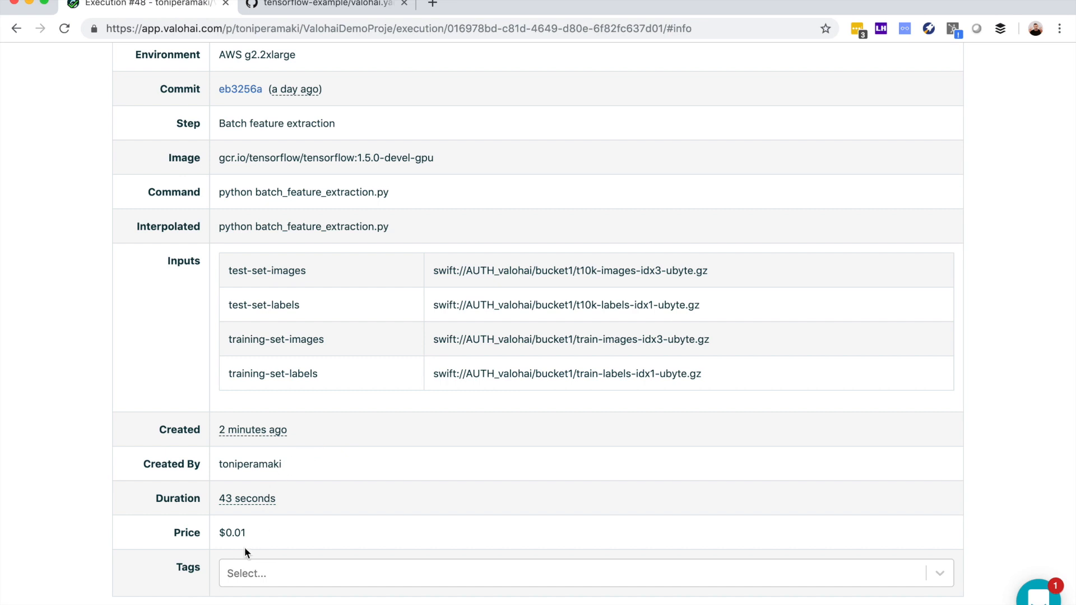
{"action": "left_click", "coordinate": [248, 574]}
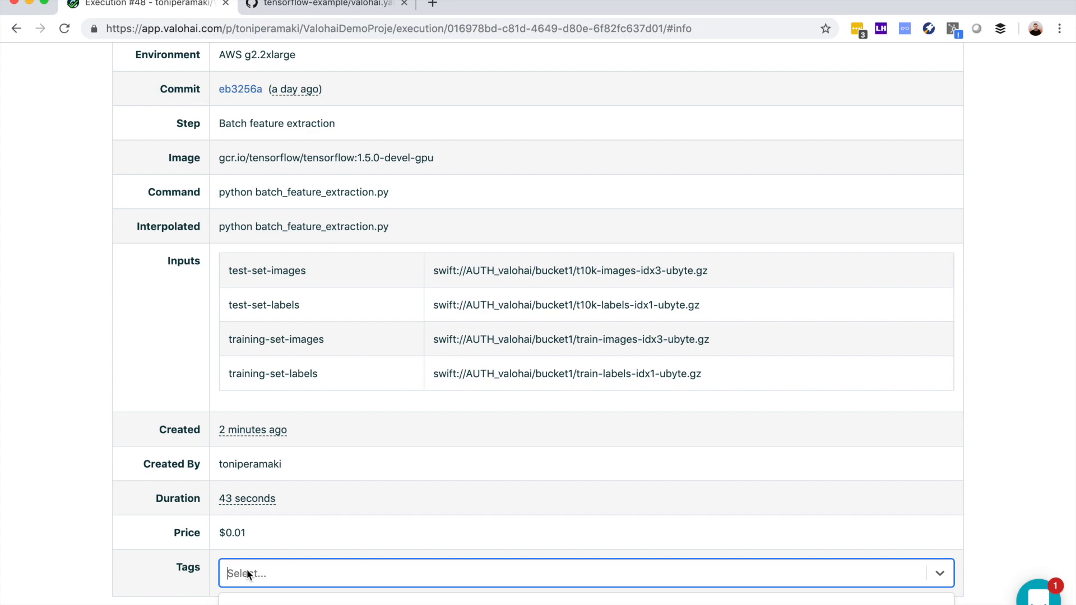
- Check the execution's list of output files and return to its log
{"action": "scroll", "coordinate": [211, 499], "scroll_direction": "up", "scroll_amount": 4}
{"action": "left_click", "coordinate": [389, 216]}
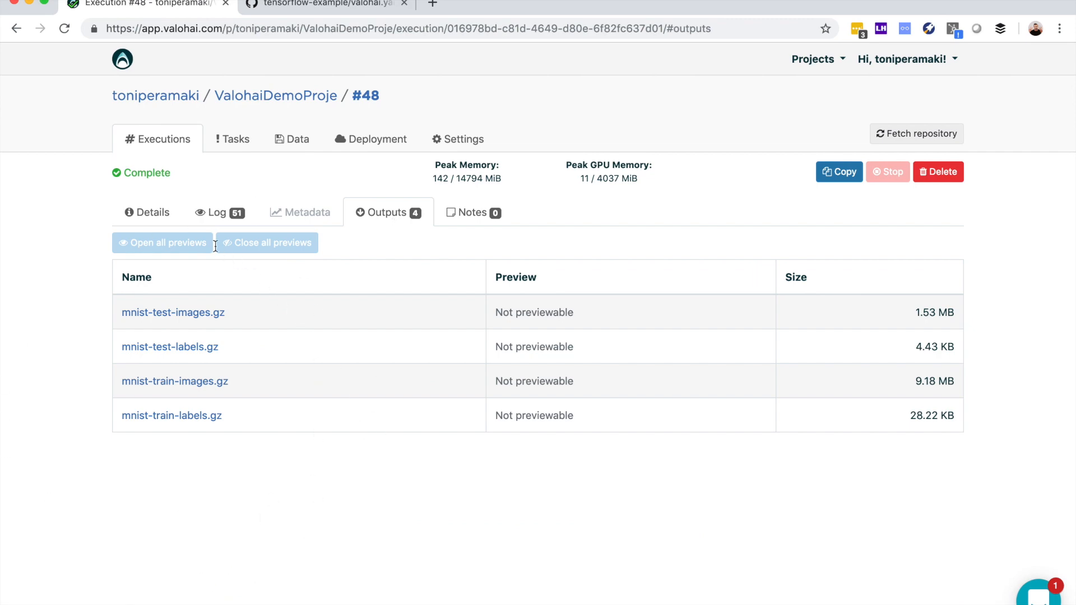
{"action": "left_click", "coordinate": [219, 212]}
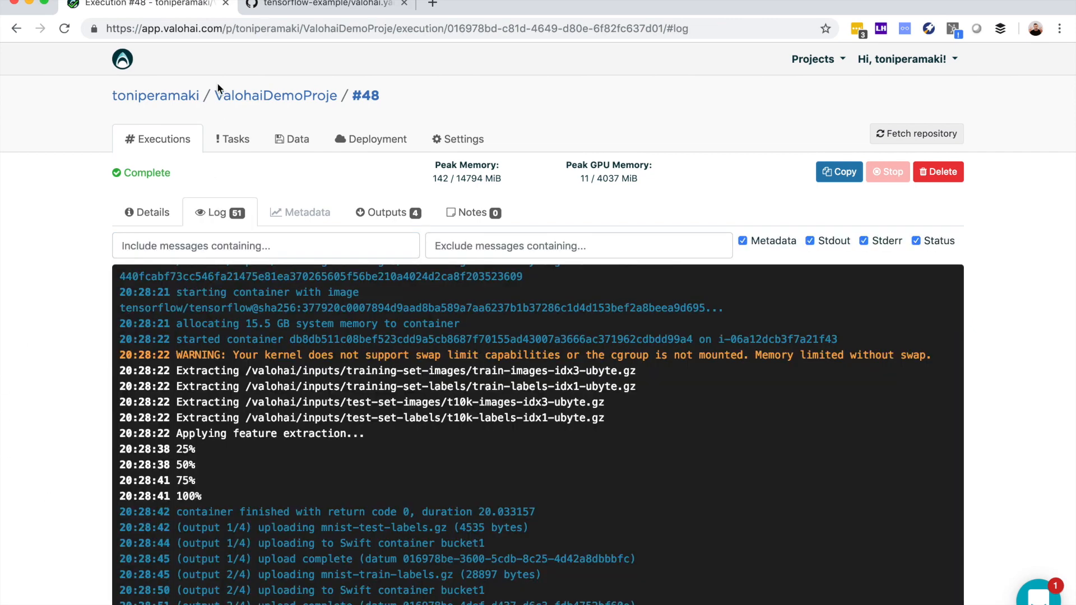
- Start another execution from the project's execution list and select Train model as its step
{"action": "left_click", "coordinate": [269, 96]}
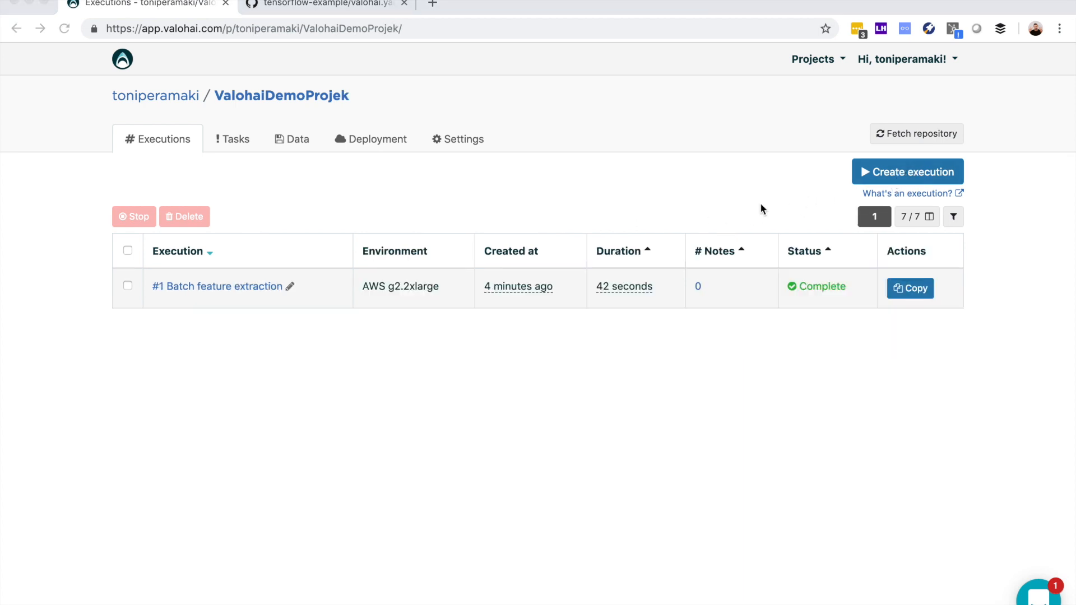
{"action": "left_click", "coordinate": [878, 183]}
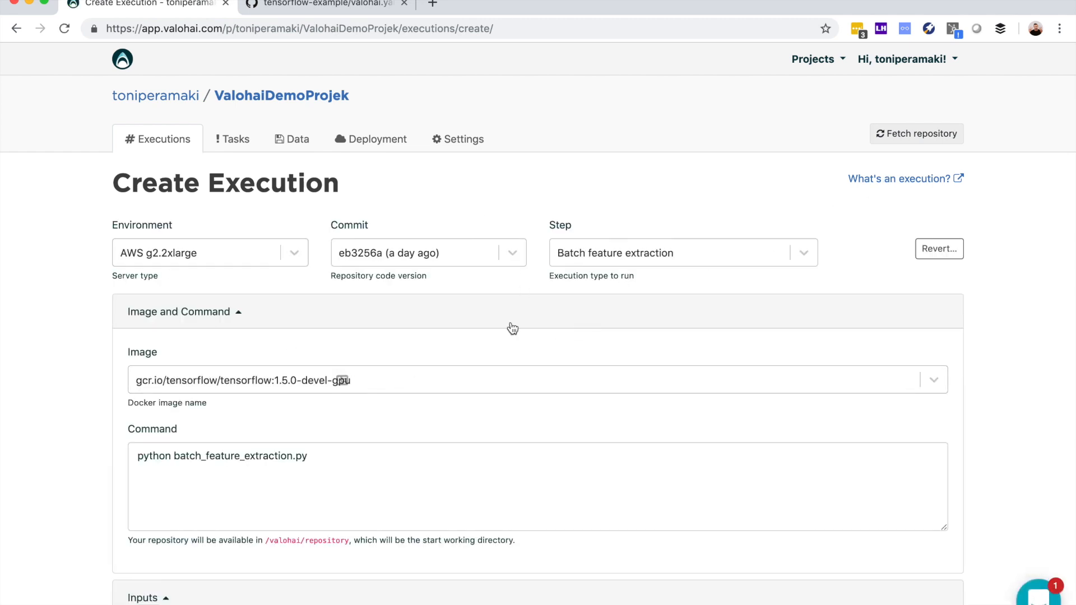
{"action": "left_click", "coordinate": [624, 260]}
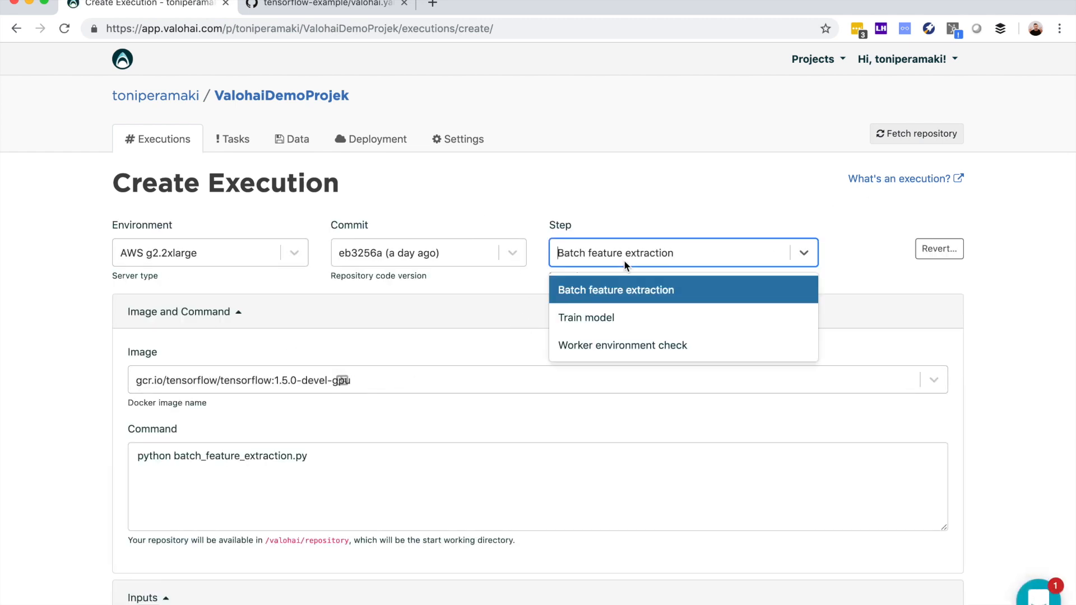
{"action": "left_click", "coordinate": [613, 317]}
- Set the training-set-images input to the data file mnist-train-images.gz, found by searching for "train"
{"action": "scroll", "coordinate": [549, 384], "scroll_direction": "down", "scroll_amount": 10}
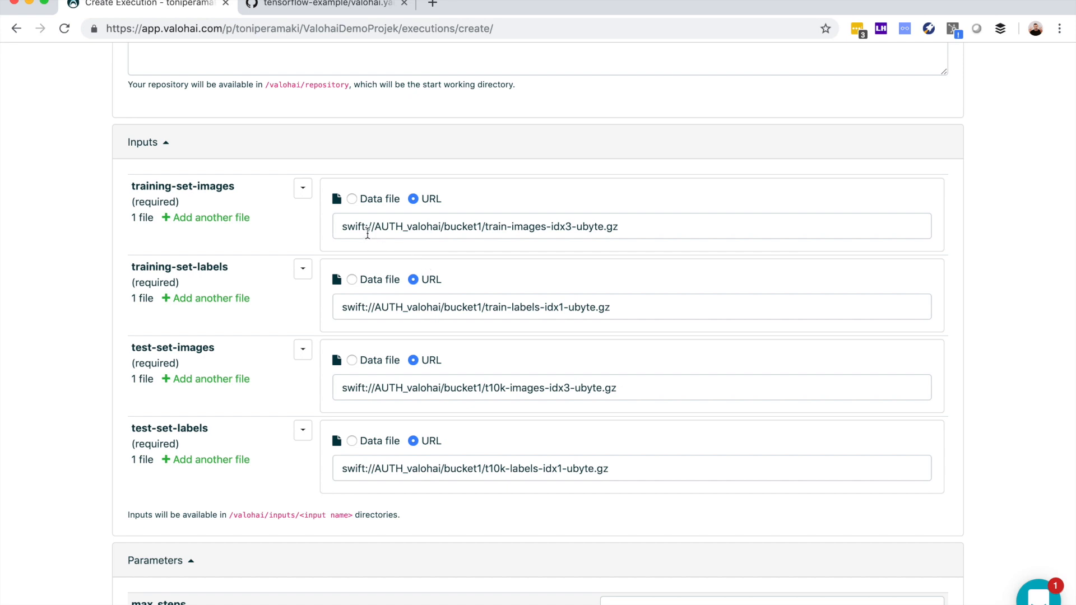
{"action": "left_click", "coordinate": [352, 199]}
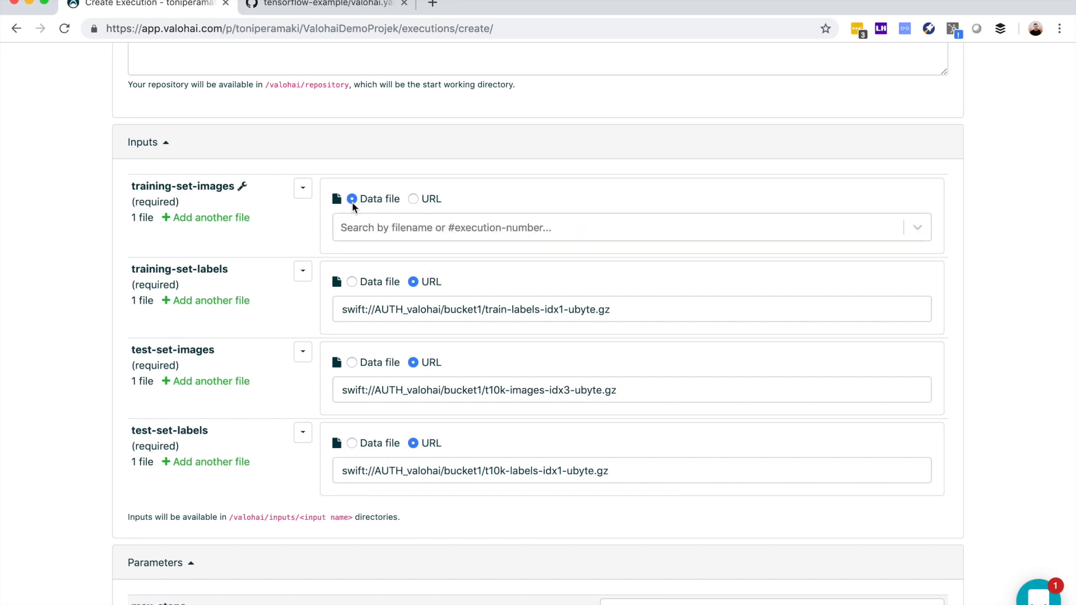
{"action": "left_click", "coordinate": [363, 229]}
{"action": "type", "text": "train"}
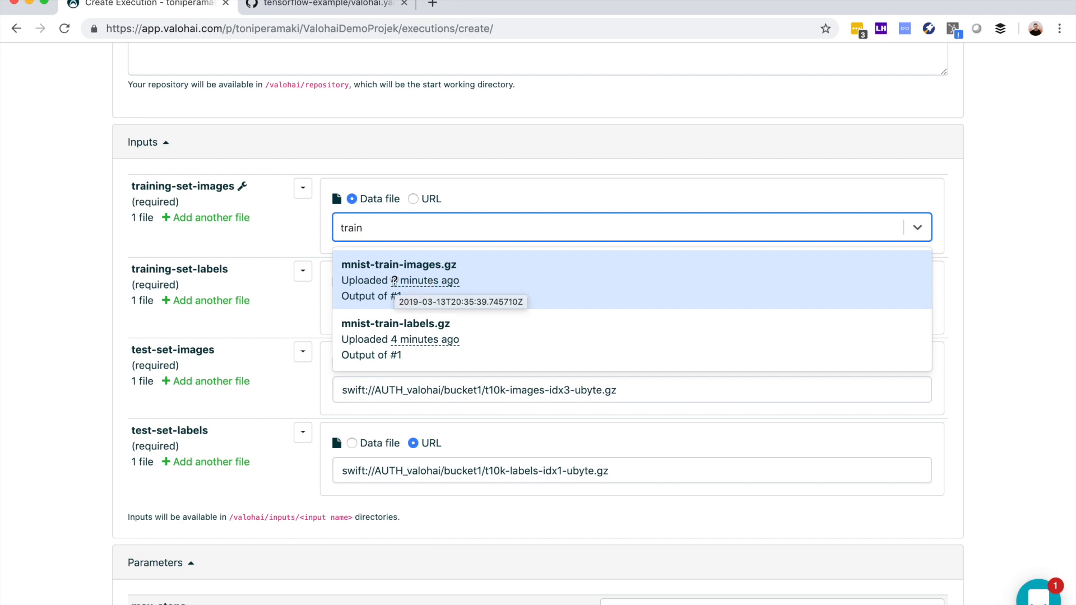
{"action": "left_click", "coordinate": [395, 280]}
- Set the training-set-labels input to the data file mnist-train-labels.gz, found by searching for "tra"
{"action": "left_click", "coordinate": [353, 301]}
{"action": "left_click", "coordinate": [355, 329]}
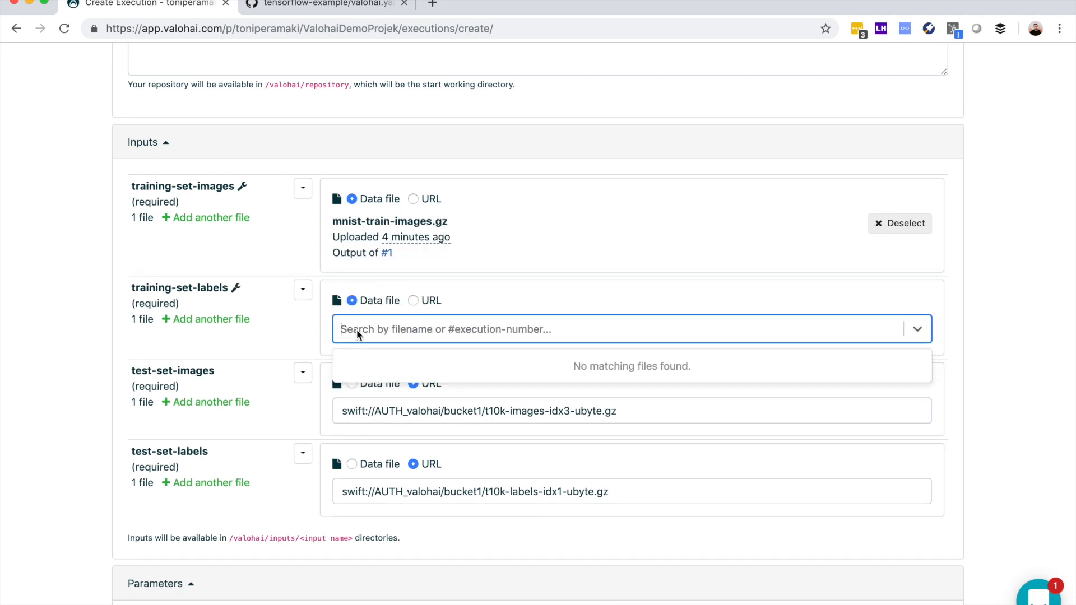
{"action": "type", "text": "tra"}
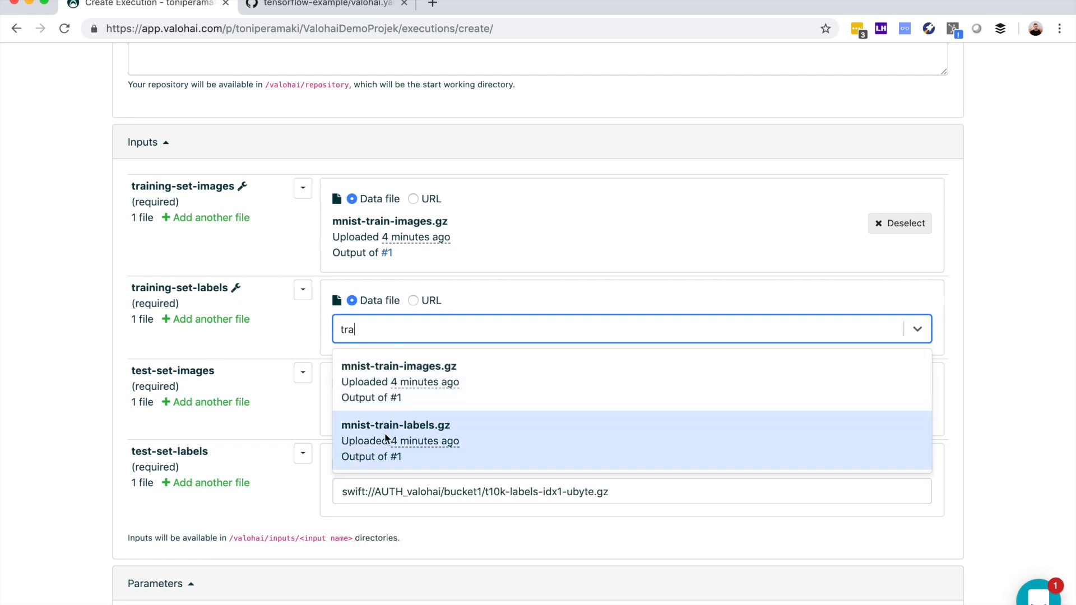
{"action": "left_click", "coordinate": [387, 439]}
- Switch the test-set-images input from a URL to the data file mnist-test-images.gz
{"action": "scroll", "coordinate": [449, 434], "scroll_direction": "down", "scroll_amount": 3}
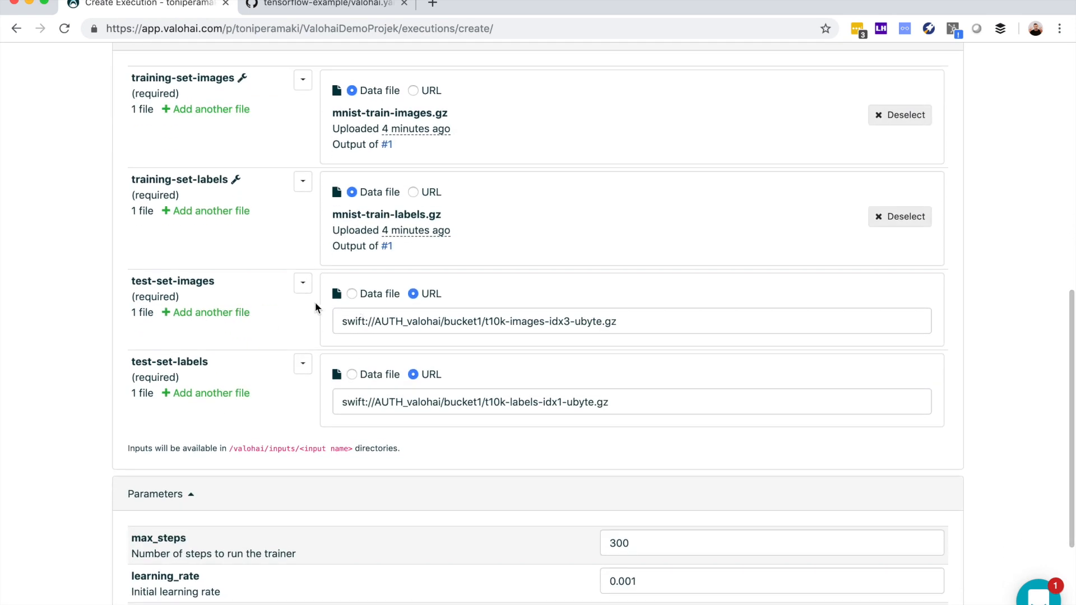
{"action": "left_click", "coordinate": [355, 292]}
{"action": "left_click", "coordinate": [355, 325]}
{"action": "type", "text": "te"}
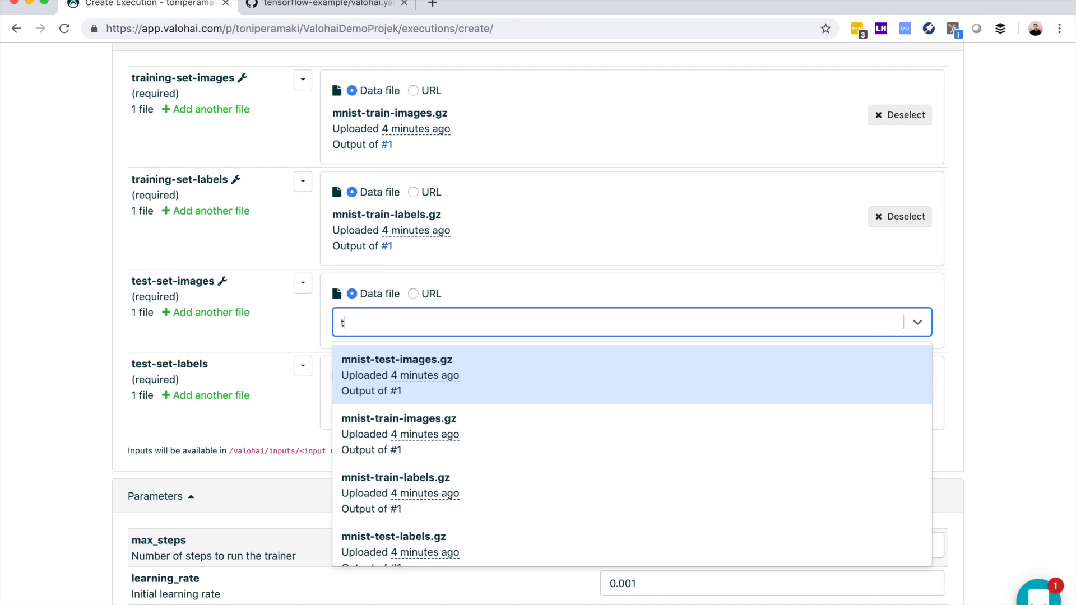
{"action": "left_click", "coordinate": [373, 376]}
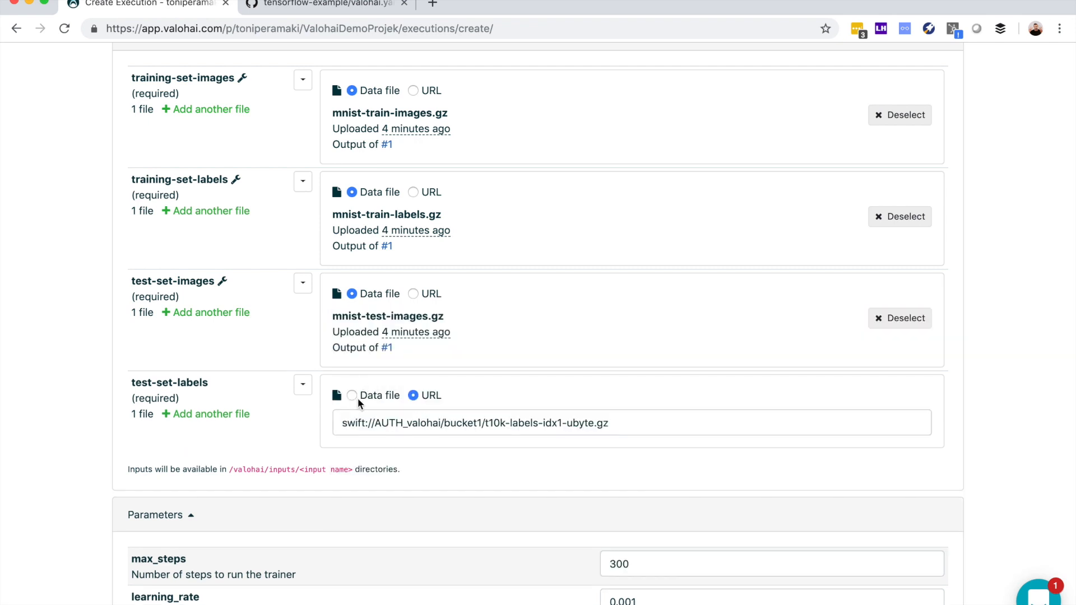
- Switch the test-set-labels input from a URL to the data file mnist-test-labels.gz
{"action": "left_click", "coordinate": [352, 395]}
{"action": "left_click", "coordinate": [353, 423]}
{"action": "type", "text": "tes"}
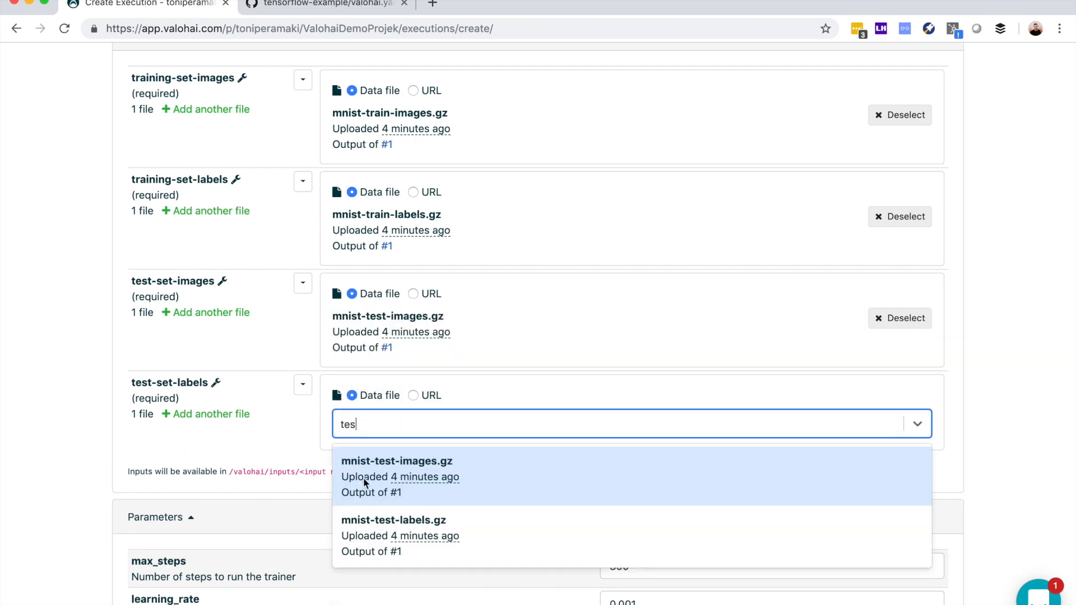
{"action": "left_click", "coordinate": [367, 530]}
- Set the max_steps parameter to 600 and create the training execution
{"action": "scroll", "coordinate": [68, 499], "scroll_direction": "down", "scroll_amount": 5}
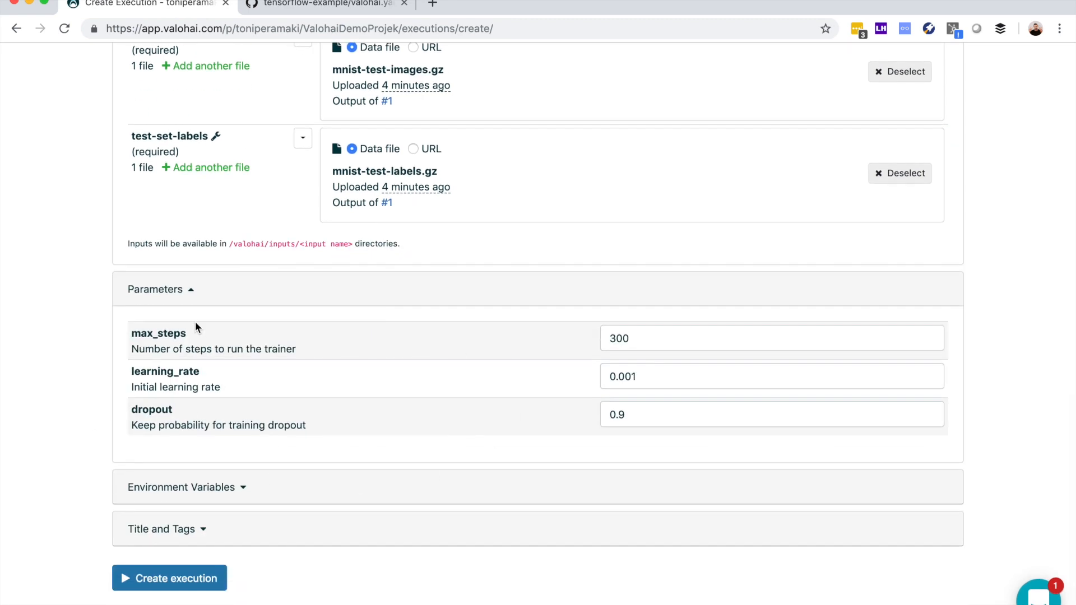
{"action": "double_click", "coordinate": [641, 340]}
{"action": "type", "text": "300"}
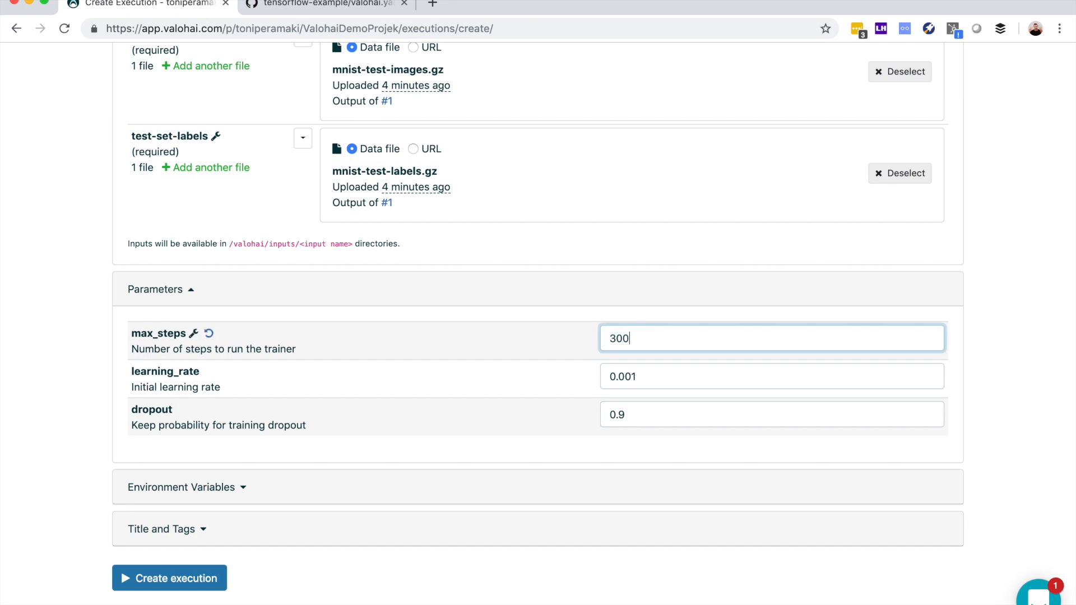
{"action": "key", "text": "BackSpace"}
{"action": "key", "text": "BackSpace"}
{"action": "key", "text": "BackSpace"}
{"action": "type", "text": "600"}
{"action": "left_click", "coordinate": [54, 417]}
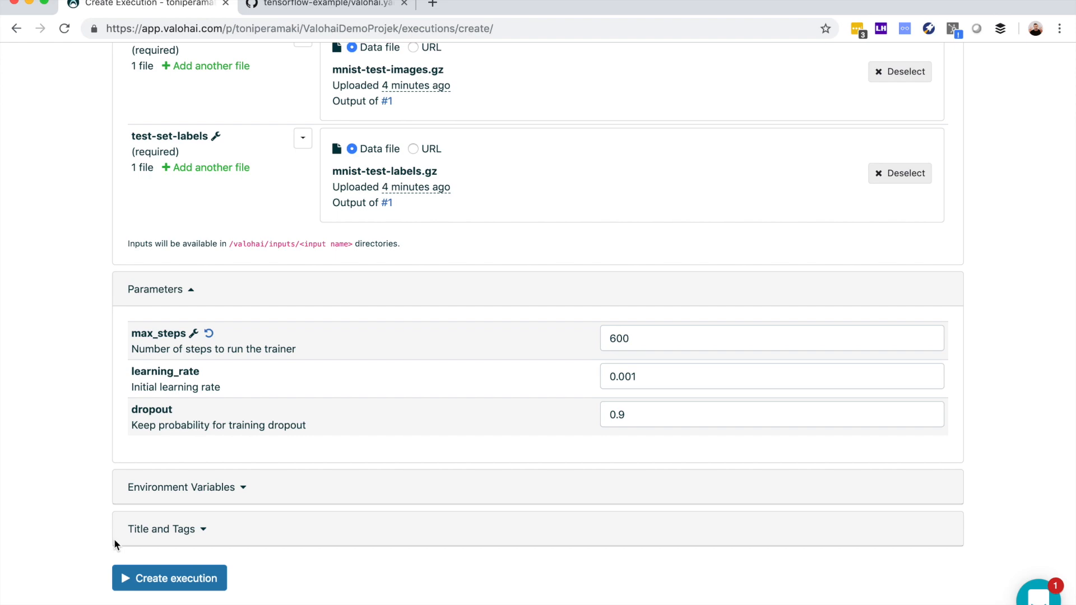
{"action": "left_click", "coordinate": [141, 576]}
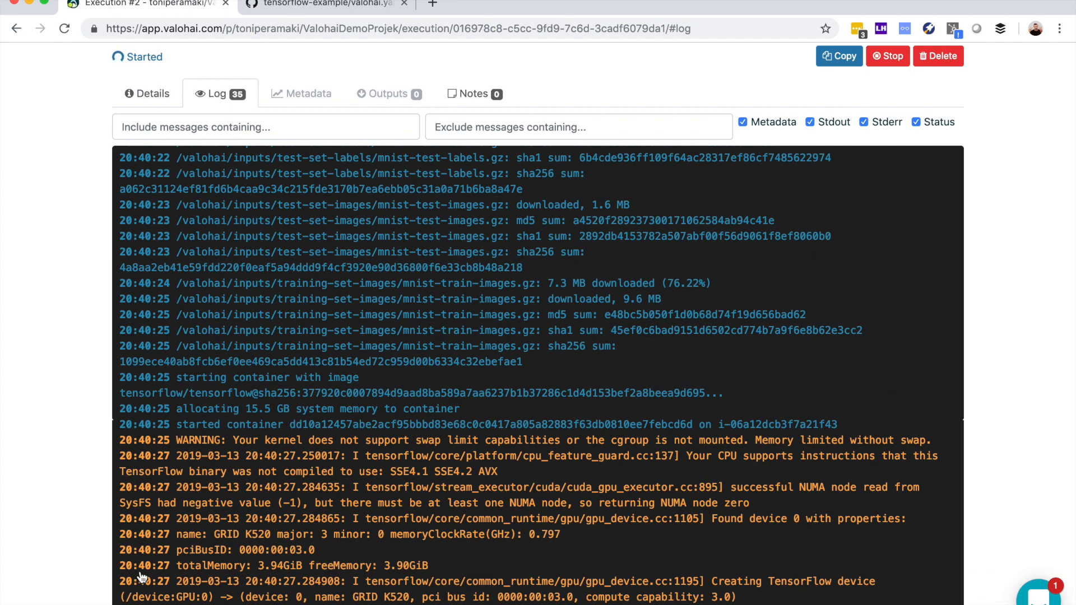
- Inspect the accuracy lines in the training log and chart accuracy against step in the execution's metadata
{"action": "scroll", "coordinate": [96, 551], "scroll_direction": "down", "scroll_amount": 2}
{"action": "left_click_drag", "start_coordinate": [133, 550], "coordinate": [447, 581]}
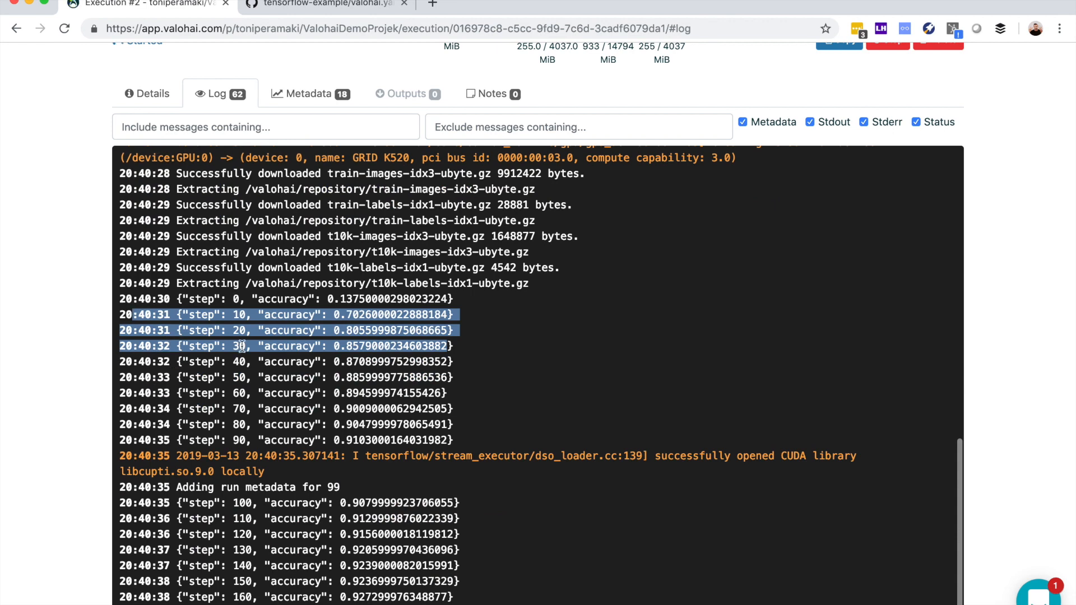
{"action": "left_click", "coordinate": [301, 100]}
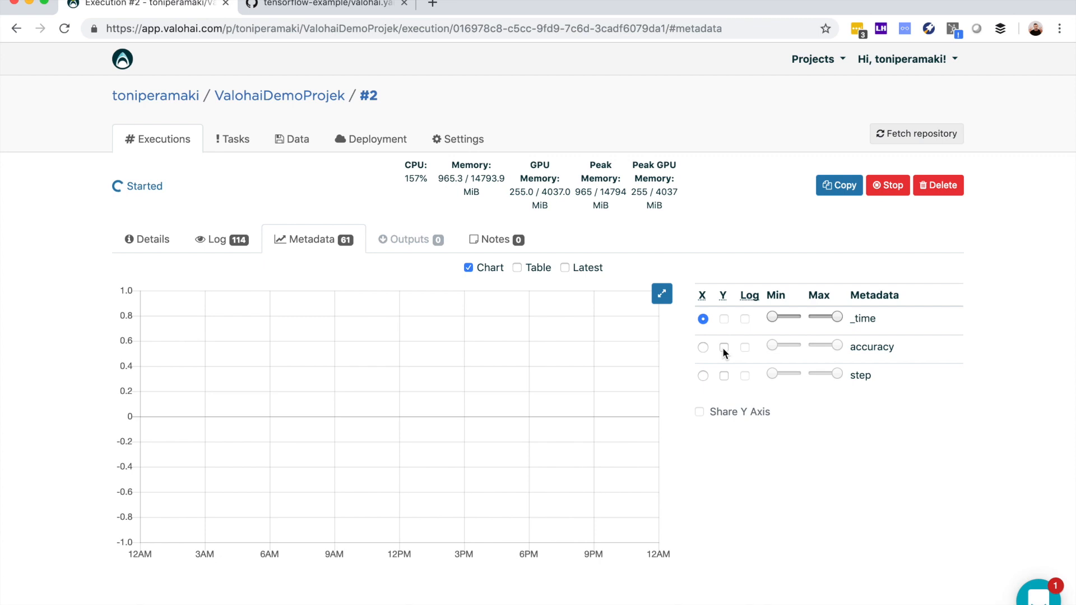
{"action": "left_click", "coordinate": [723, 347]}
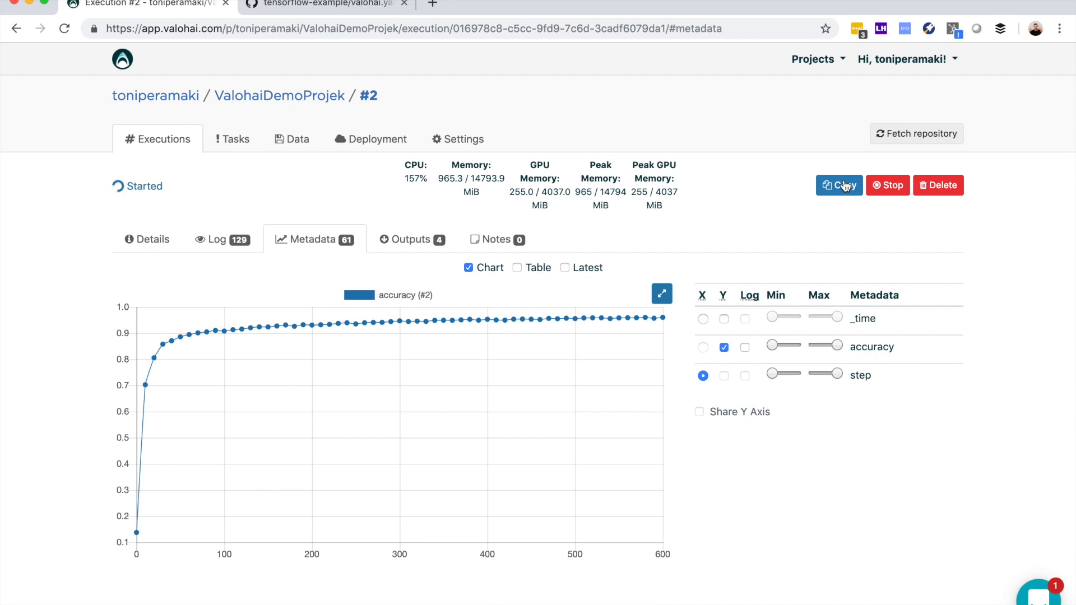
- Review the training execution's details, including its command, input files and the dropout, learning_rate and max_steps parameters
{"action": "left_click", "coordinate": [142, 245]}
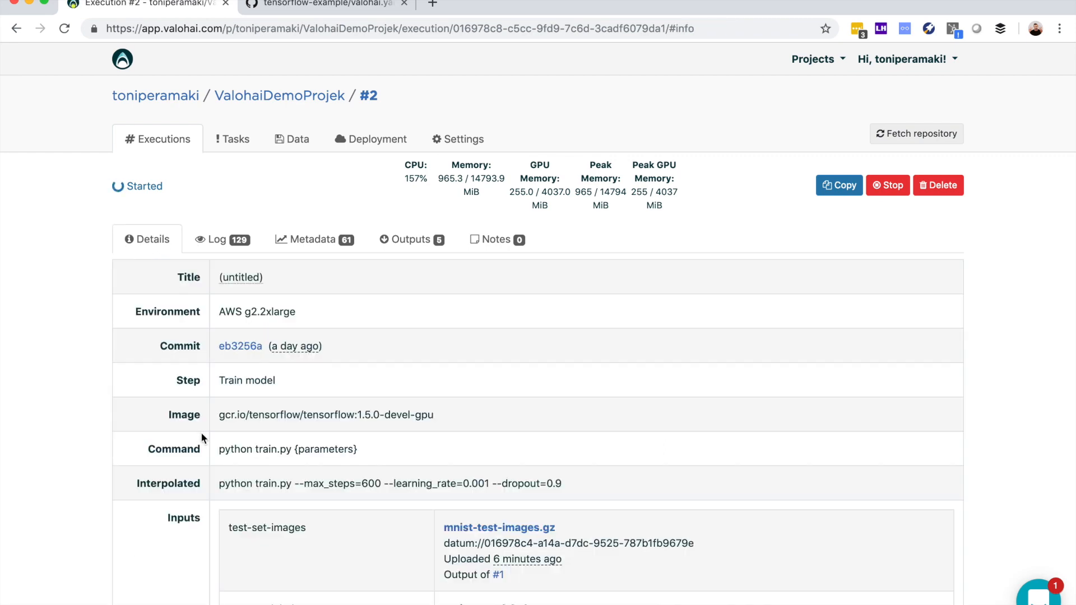
{"action": "scroll", "coordinate": [205, 440], "scroll_direction": "down", "scroll_amount": 10}
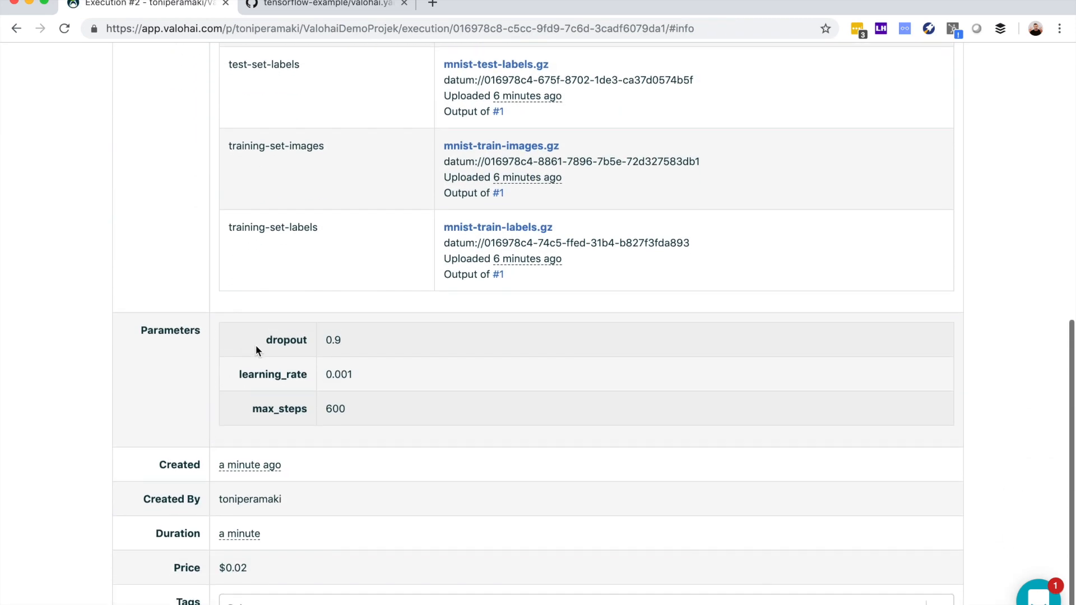
{"action": "left_click_drag", "start_coordinate": [259, 342], "coordinate": [395, 418]}
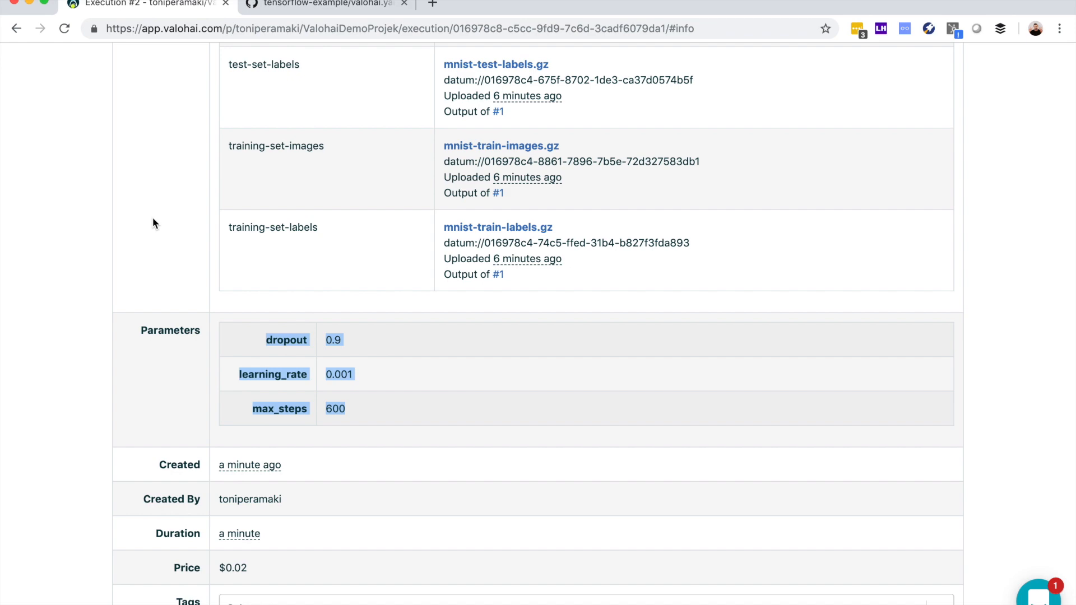
{"action": "scroll", "coordinate": [162, 224], "scroll_direction": "up", "scroll_amount": 10}
{"action": "scroll", "coordinate": [149, 225], "scroll_direction": "down", "scroll_amount": 1}
- Check the training execution's output files and its memory and GPU memory usage figures
{"action": "left_click", "coordinate": [390, 245]}
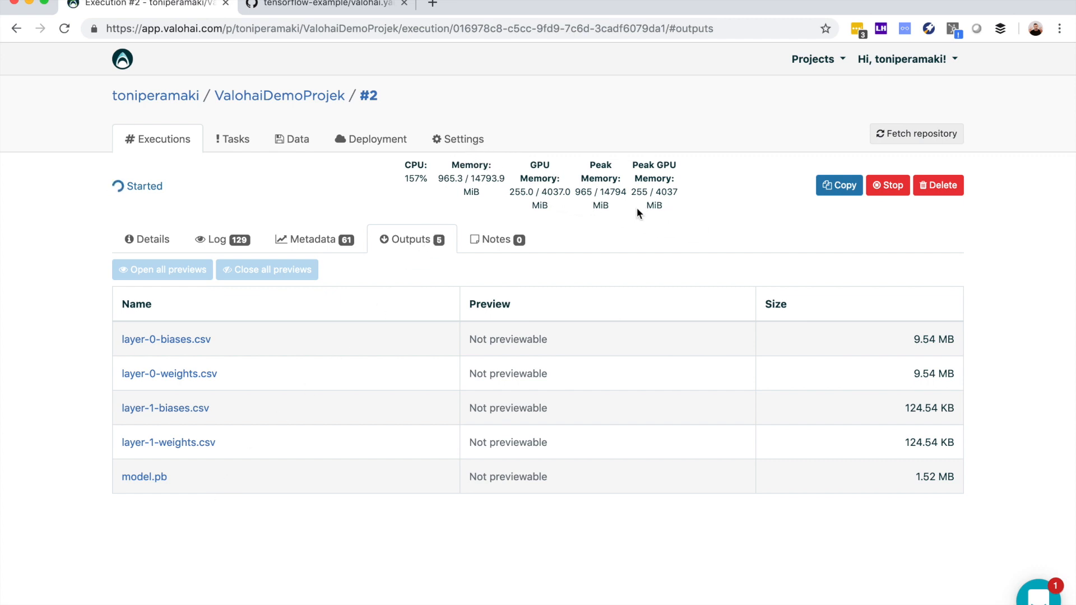
{"action": "left_click_drag", "start_coordinate": [682, 209], "coordinate": [488, 157]}
{"action": "left_click", "coordinate": [414, 164]}
{"action": "left_click_drag", "start_coordinate": [404, 164], "coordinate": [666, 208]}
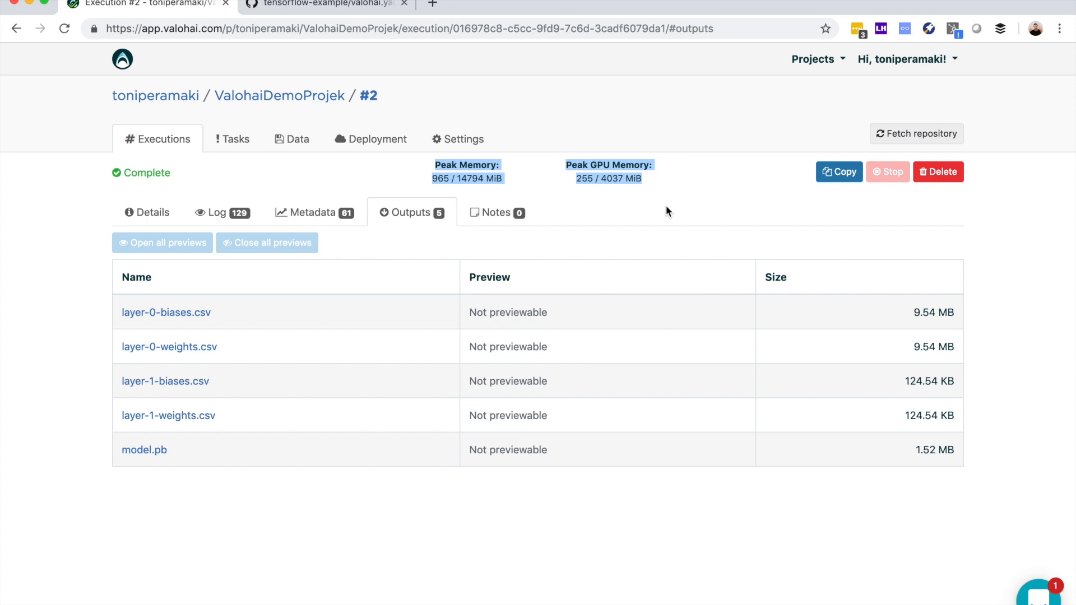
{"action": "left_click", "coordinate": [438, 174]}
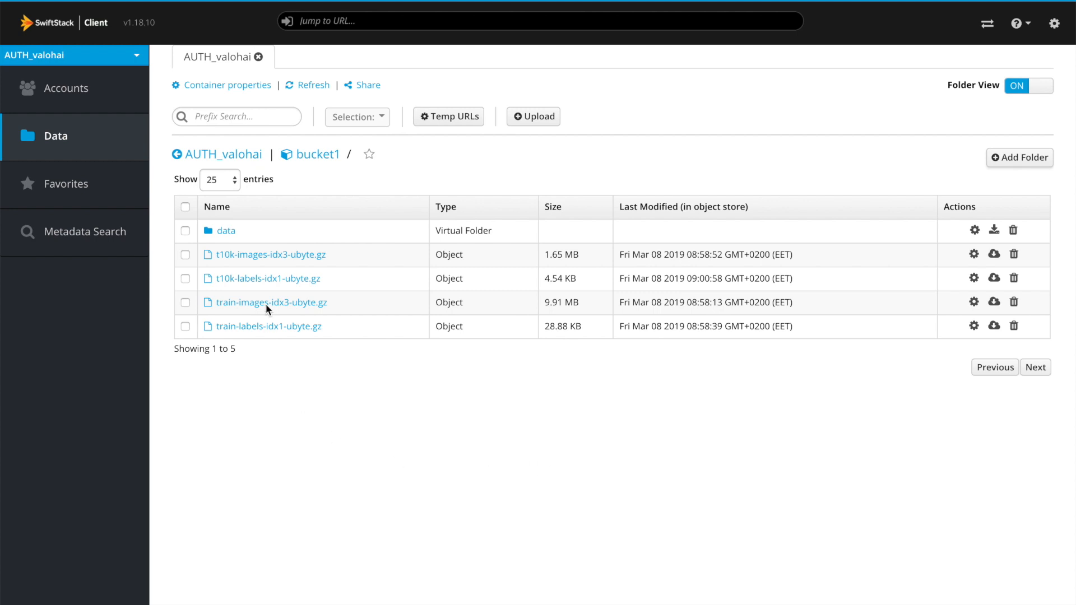
- In the SwiftStack Client, browse bucket1's data folder through 01D5Y and its subfolders down to output-2
{"action": "left_click", "coordinate": [210, 233]}
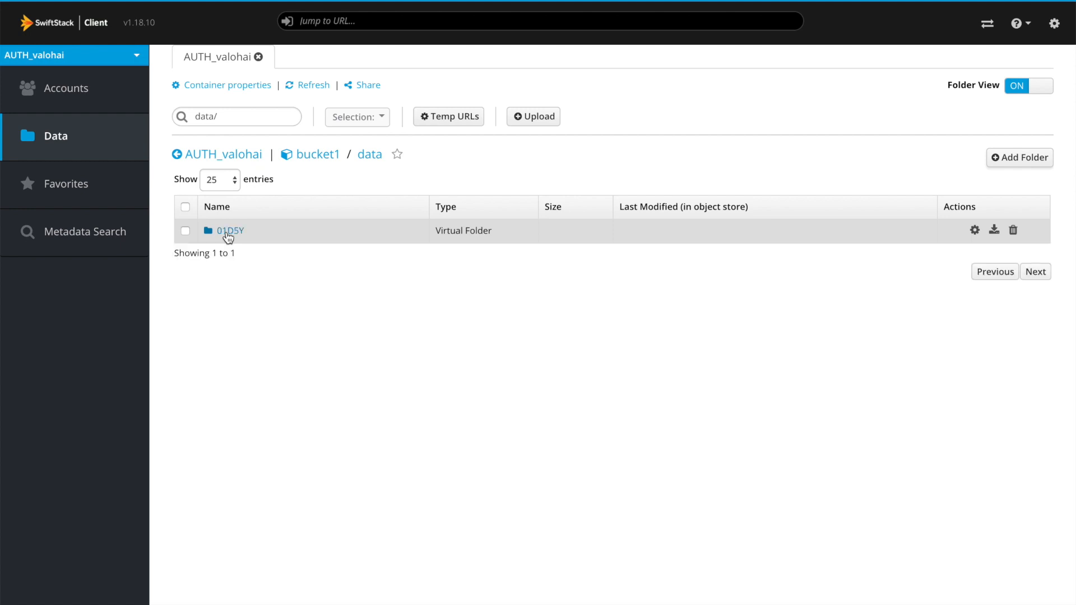
{"action": "left_click", "coordinate": [234, 235]}
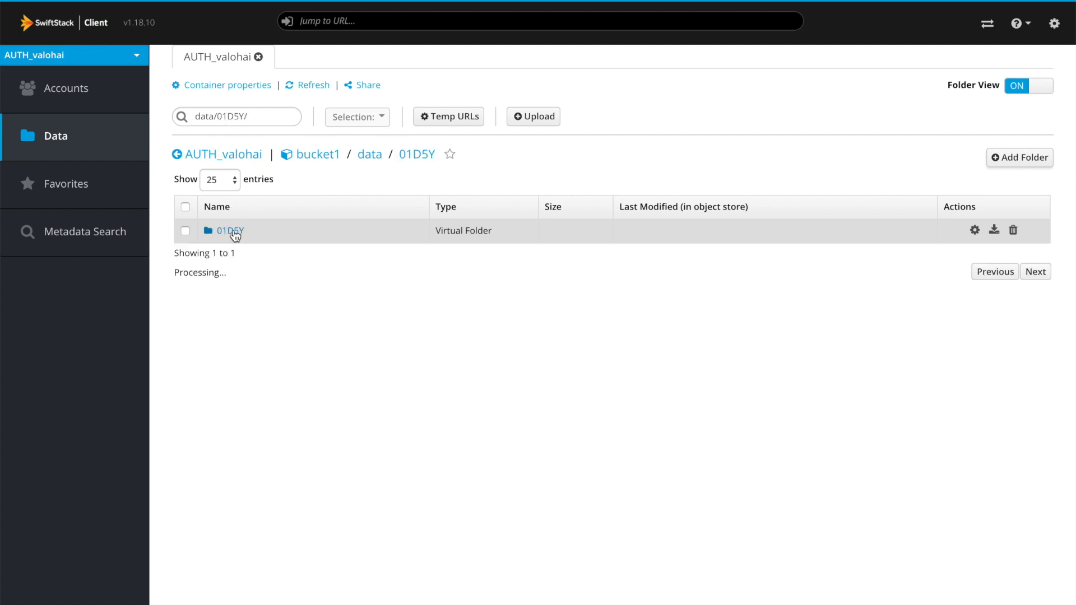
{"action": "left_click", "coordinate": [234, 234]}
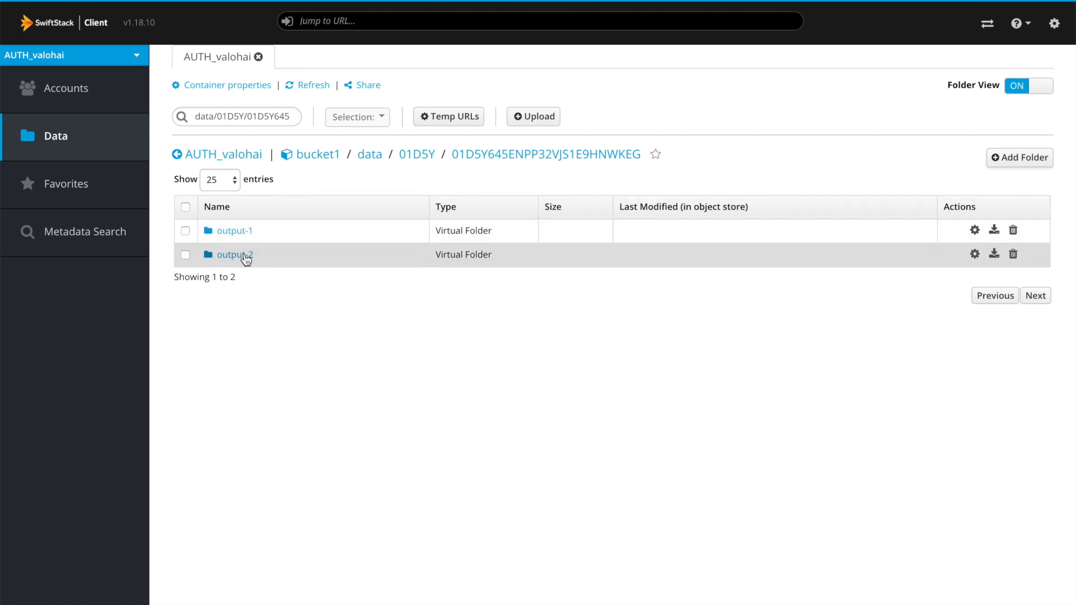
{"action": "left_click", "coordinate": [246, 256]}
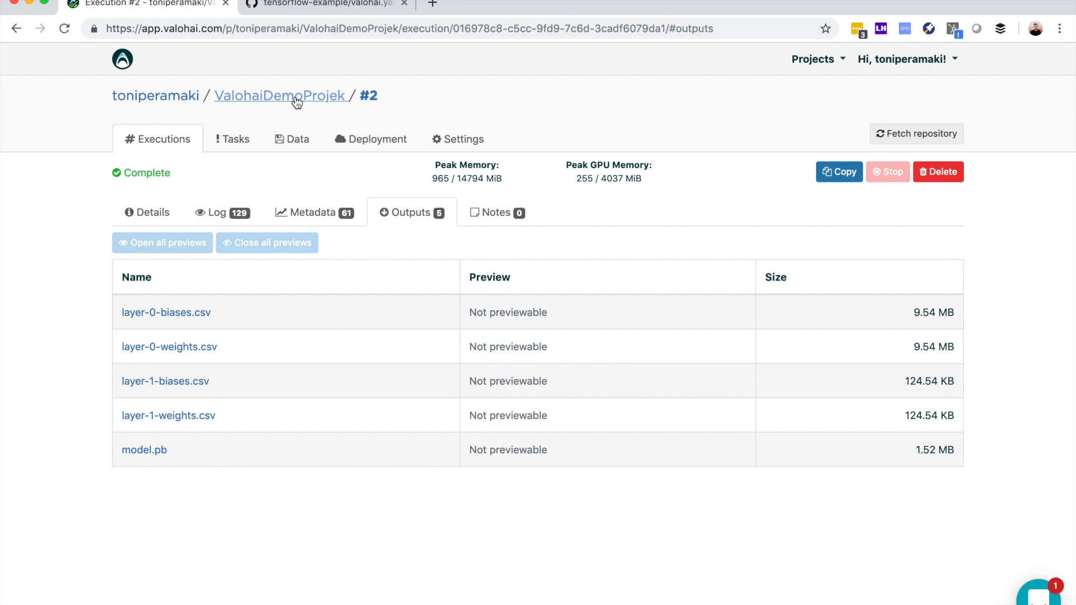
- Back in Valohai, recheck the execution's accuracy chart, and start a new project task with Train model as its step
{"action": "left_click", "coordinate": [300, 216]}
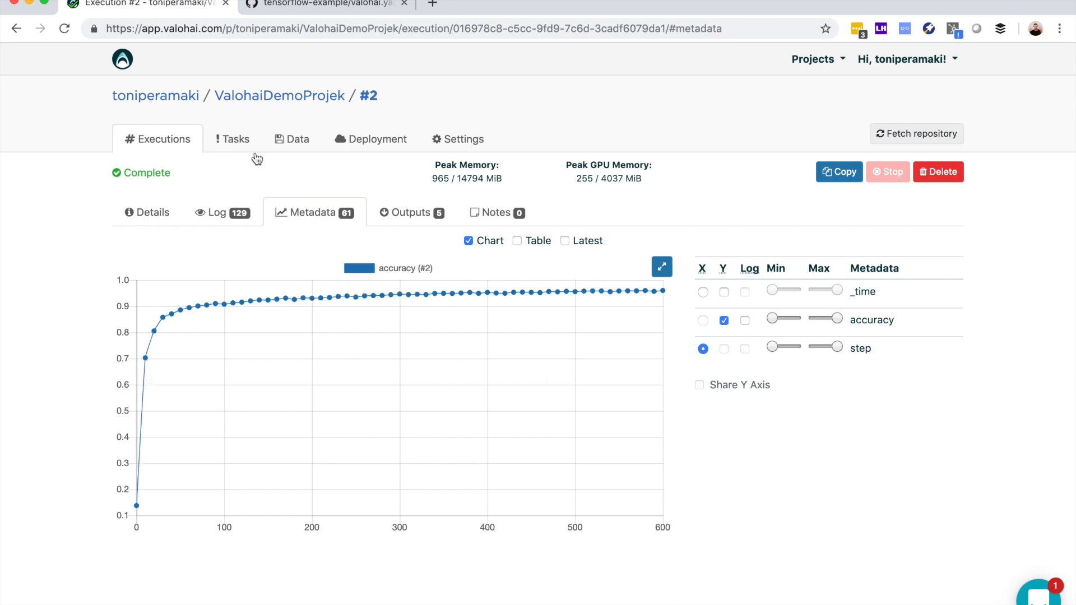
{"action": "left_click", "coordinate": [245, 146]}
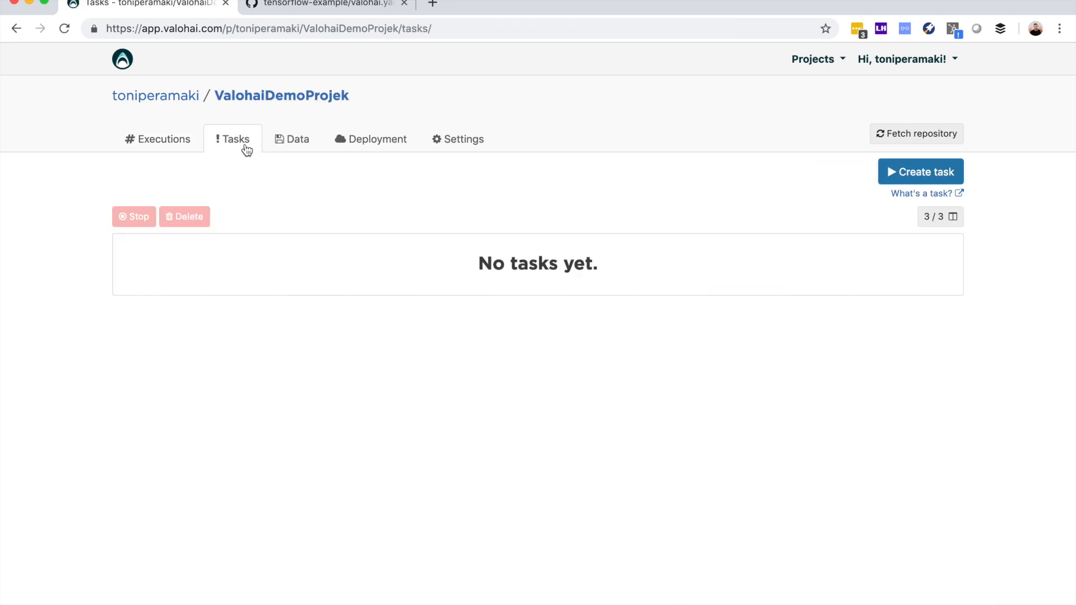
{"action": "left_click", "coordinate": [907, 176]}
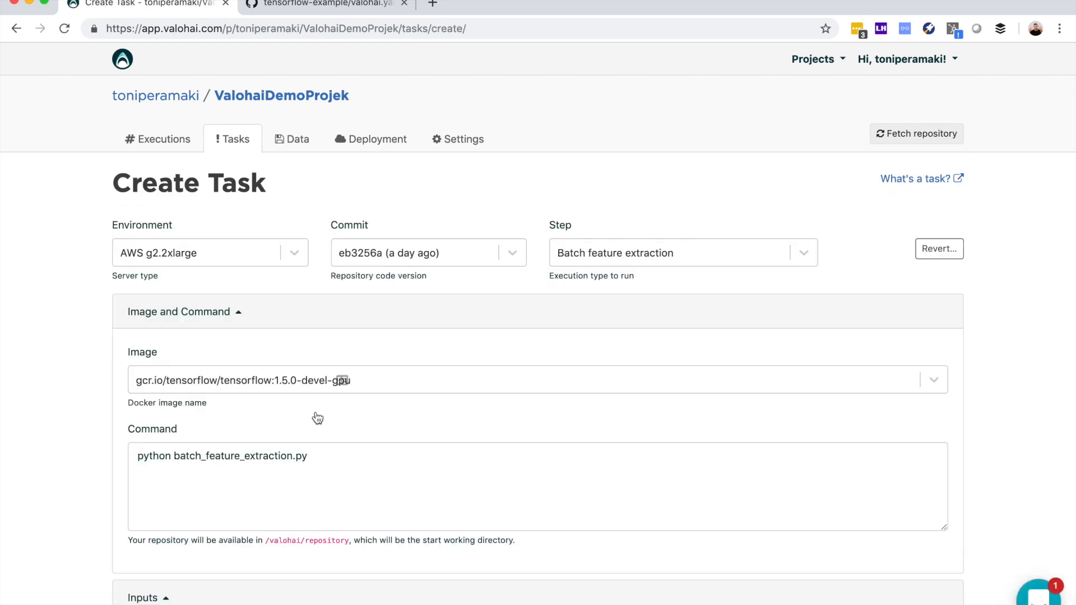
{"action": "left_click", "coordinate": [611, 250]}
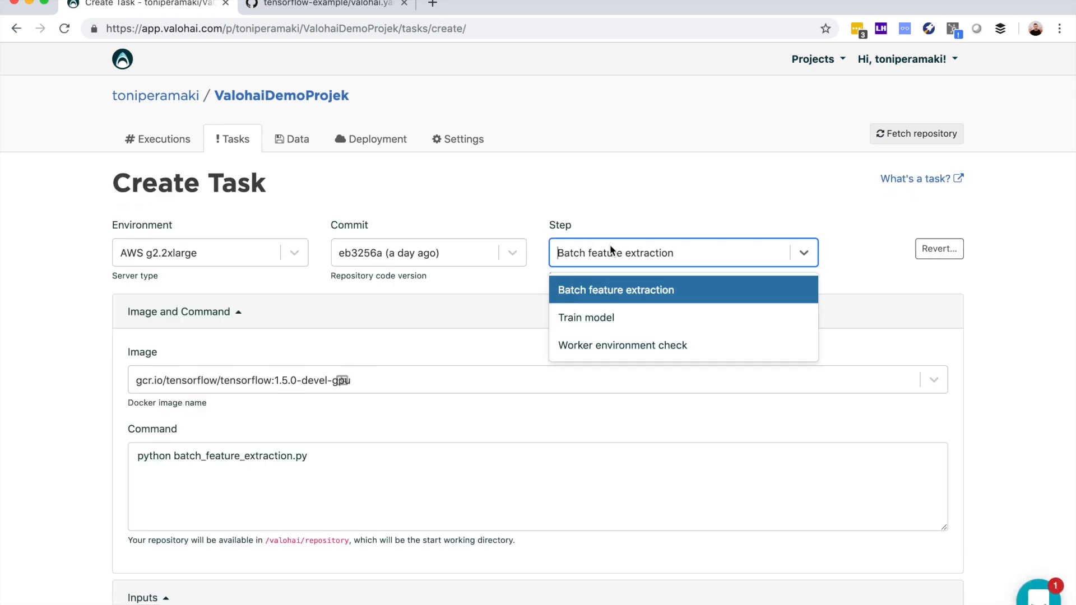
{"action": "left_click", "coordinate": [596, 324]}
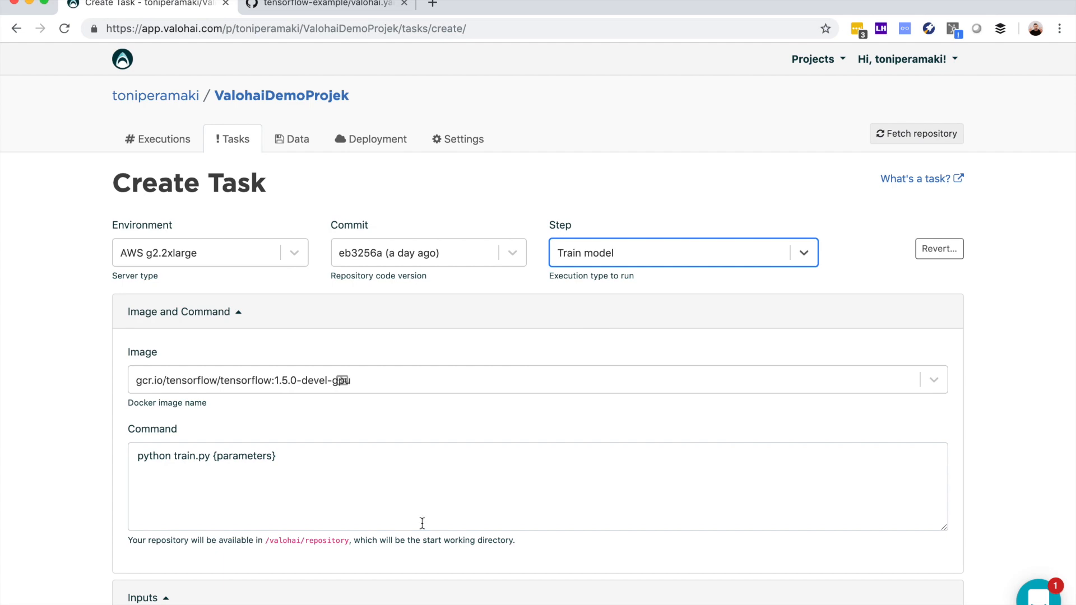
- Set the task's max_steps parameter to Multiple with the values 300, 400 and 500, one per line
{"action": "scroll", "coordinate": [421, 523], "scroll_direction": "down", "scroll_amount": 15}
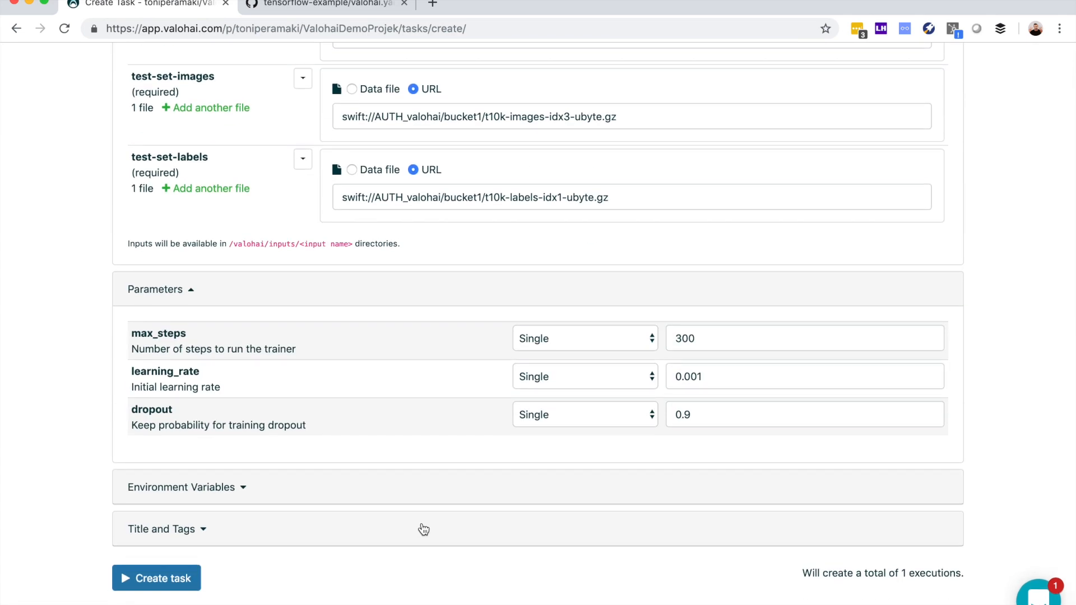
{"action": "left_click", "coordinate": [577, 346]}
{"action": "left_click", "coordinate": [560, 352]}
{"action": "left_click", "coordinate": [704, 339]}
{"action": "key", "text": "Return"}
{"action": "type", "text": "400 500"}
- Try the Linear mode for the learning_rate parameter and switch it to Logspace
{"action": "left_click", "coordinate": [577, 473]}
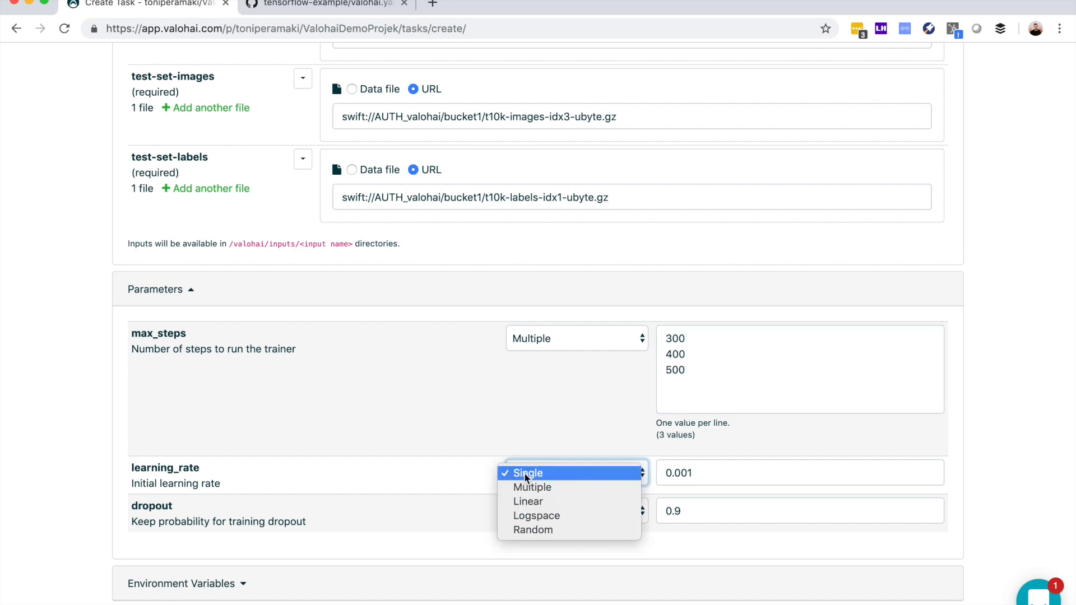
{"action": "left_click", "coordinate": [546, 501]}
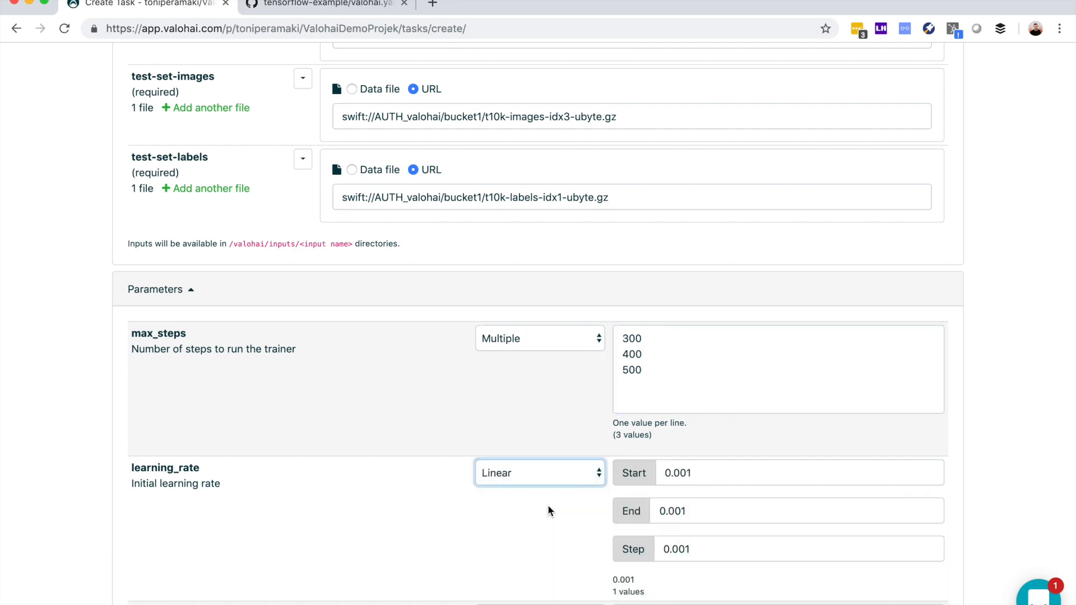
{"action": "left_click", "coordinate": [547, 476]}
{"action": "left_click", "coordinate": [546, 486]}
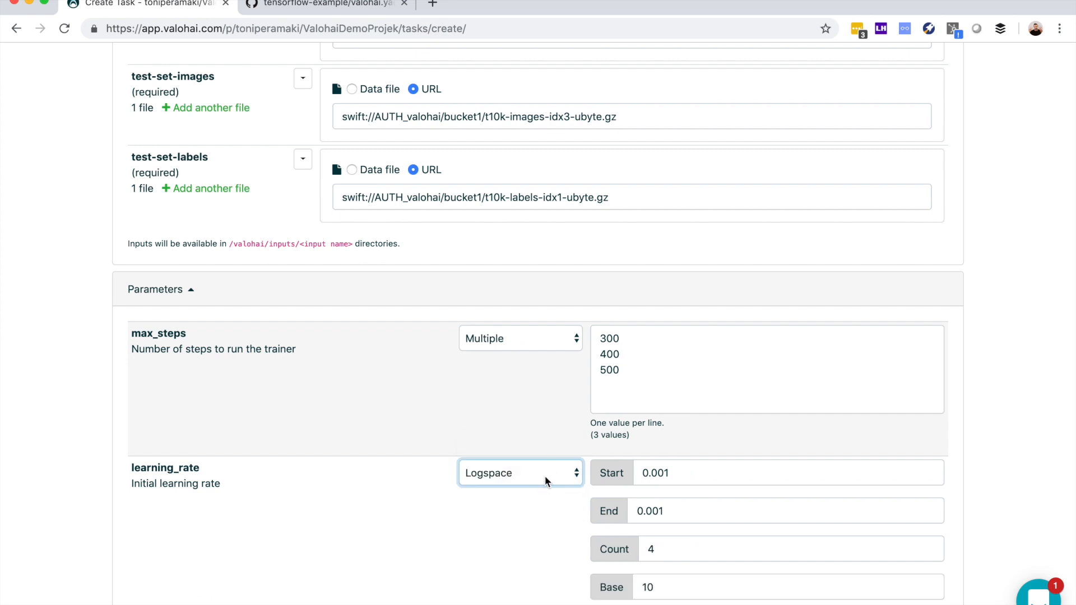
- Try the Random mode for learning_rate, and set it to Multiple with the values 0.001, 0.01 and 0.1, one per line
{"action": "left_click", "coordinate": [545, 476]}
{"action": "left_click", "coordinate": [534, 485]}
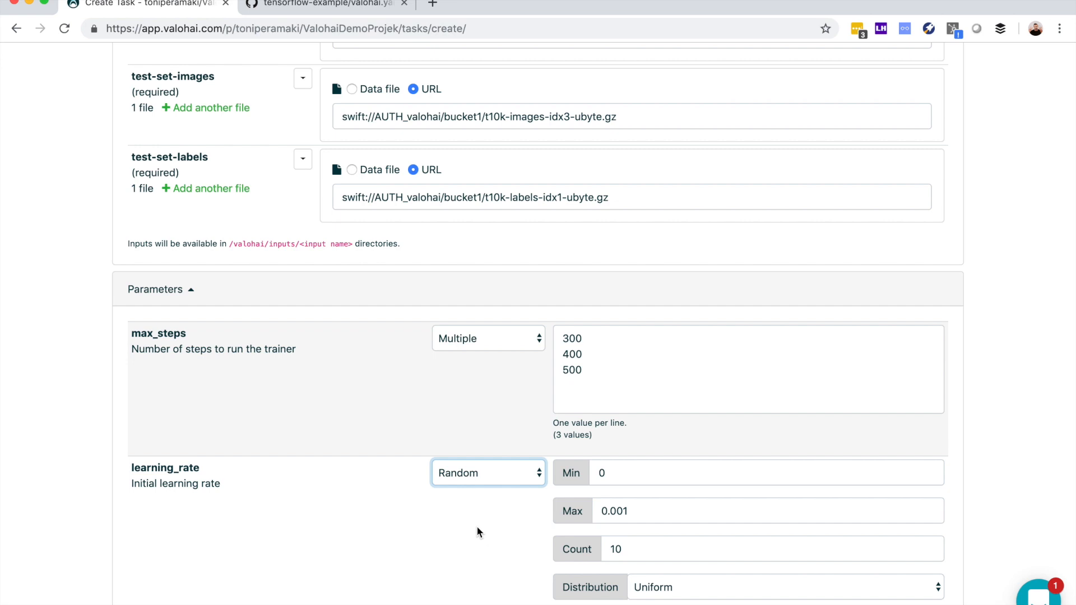
{"action": "left_click", "coordinate": [493, 472]}
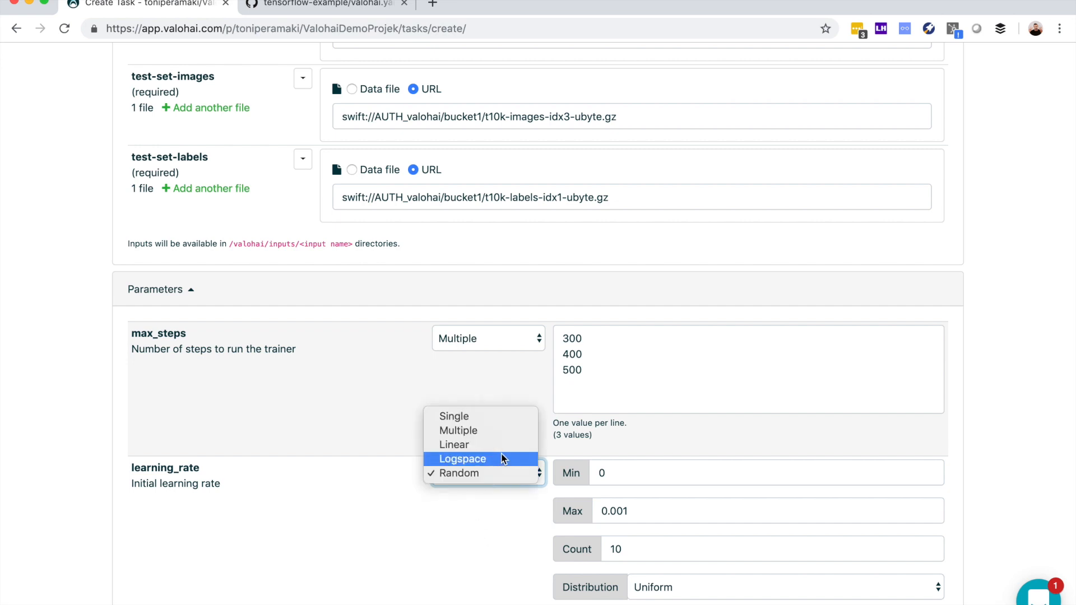
{"action": "left_click", "coordinate": [504, 432]}
{"action": "scroll", "coordinate": [649, 512], "scroll_direction": "down", "scroll_amount": 2}
{"action": "left_click", "coordinate": [702, 423]}
{"action": "key", "text": "Return"}
{"action": "type", "text": "0.01"}
{"action": "key", "text": "Return"}
{"action": "type", "text": "0.1"}
- Set the dropout parameter to Multiple with the values 0.9, 0.8 and 0.7, one per line
{"action": "left_click", "coordinate": [548, 553]}
{"action": "left_click", "coordinate": [548, 567]}
{"action": "scroll", "coordinate": [548, 567], "scroll_direction": "down", "scroll_amount": 3}
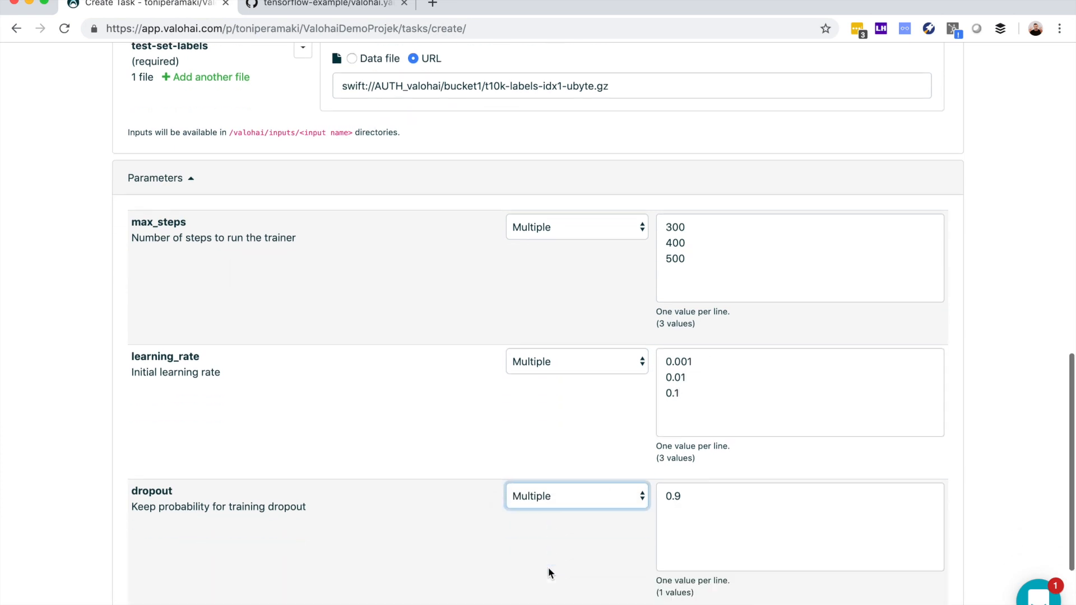
{"action": "left_click", "coordinate": [706, 470]}
{"action": "key", "text": "Return"}
{"action": "type", "text": "0.8 "}
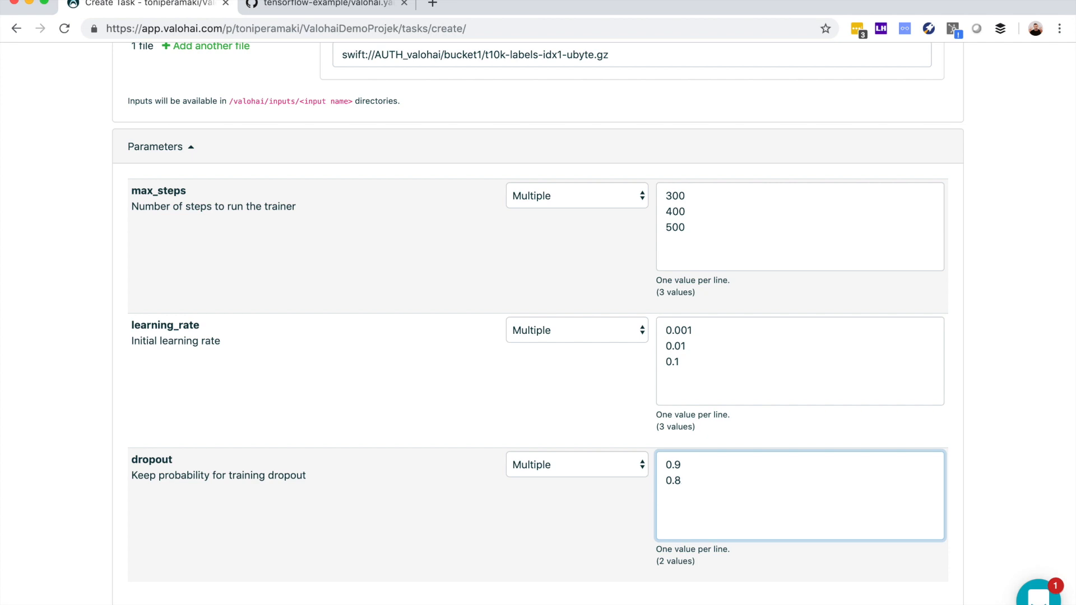
{"action": "type", "text": "0.7"}
{"action": "left_click", "coordinate": [615, 529]}
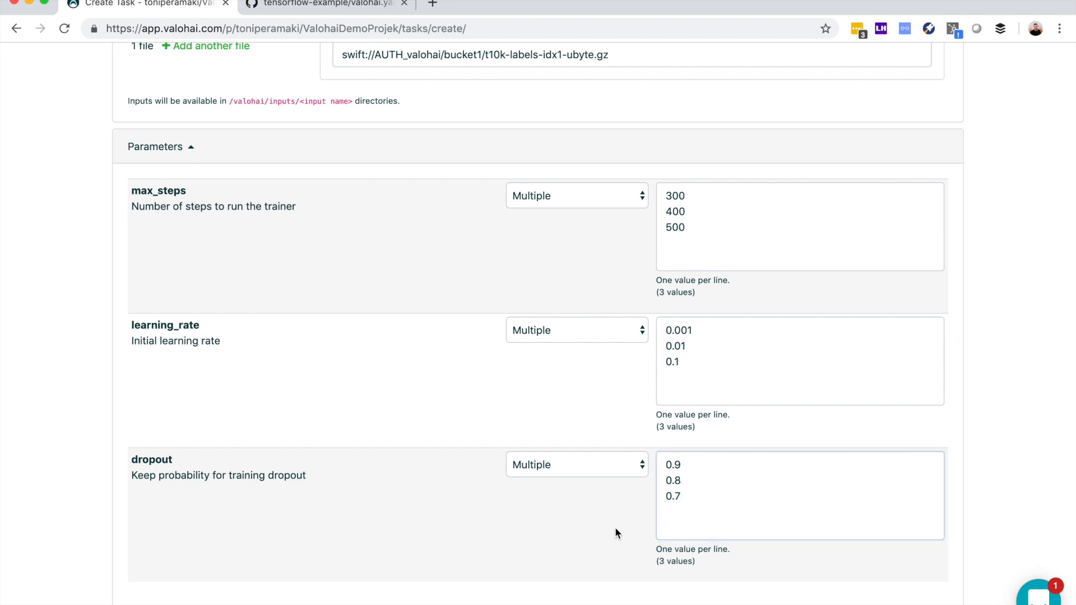
- Check the planned number of executions and create the task
{"action": "scroll", "coordinate": [615, 529], "scroll_direction": "down", "scroll_amount": 5}
{"action": "left_click_drag", "start_coordinate": [795, 572], "coordinate": [971, 578]}
{"action": "left_click", "coordinate": [339, 521]}
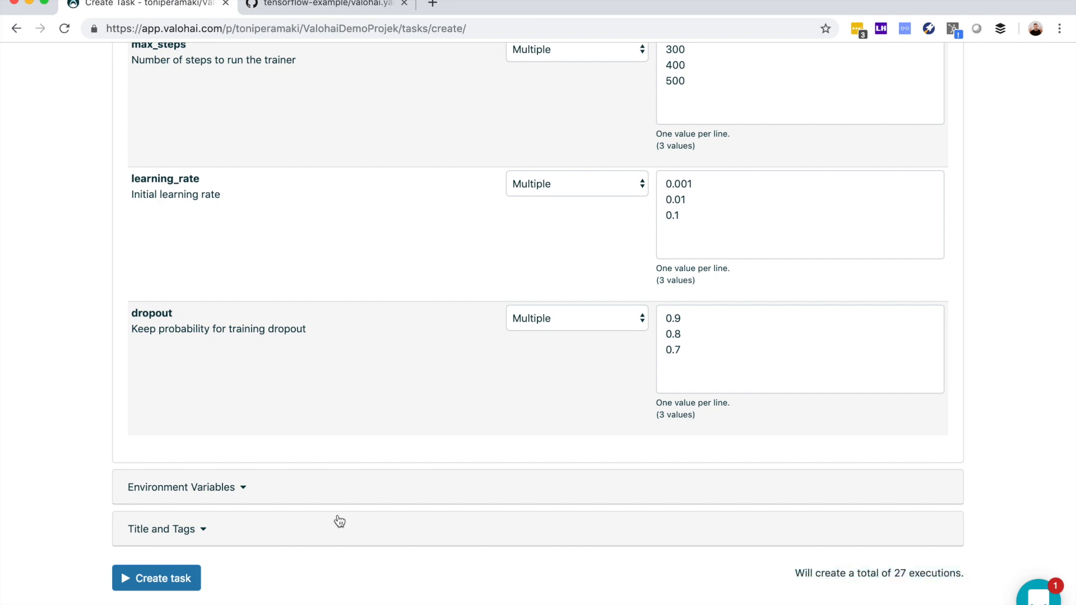
{"action": "left_click", "coordinate": [147, 586]}
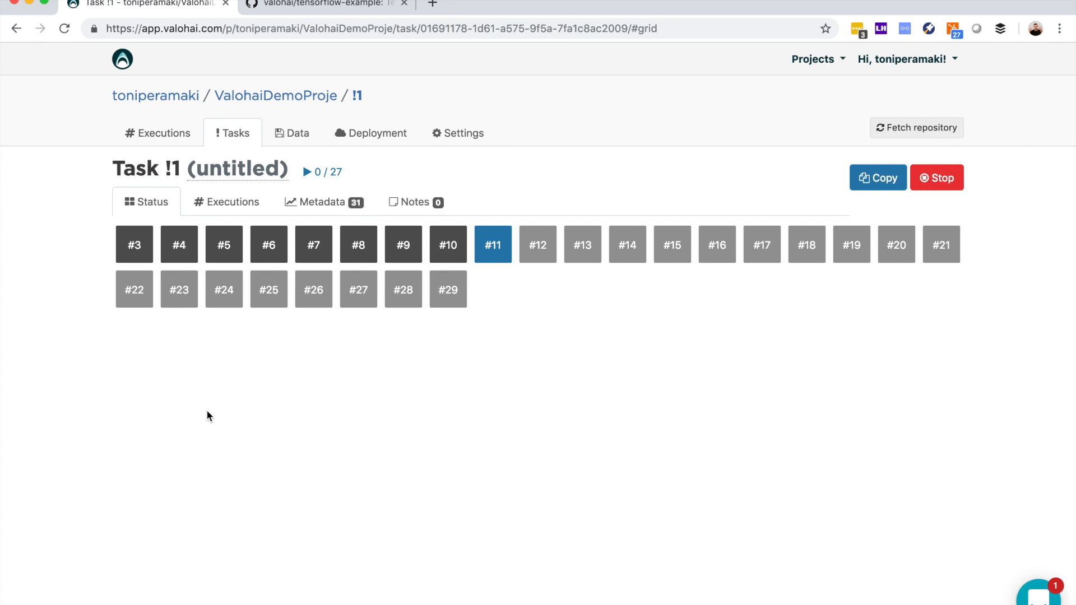
- Open the task's metadata chart, raise the accuracy axis minimum to 0.60, and inspect the fastest-rising accuracy curve
{"action": "left_click", "coordinate": [327, 204]}
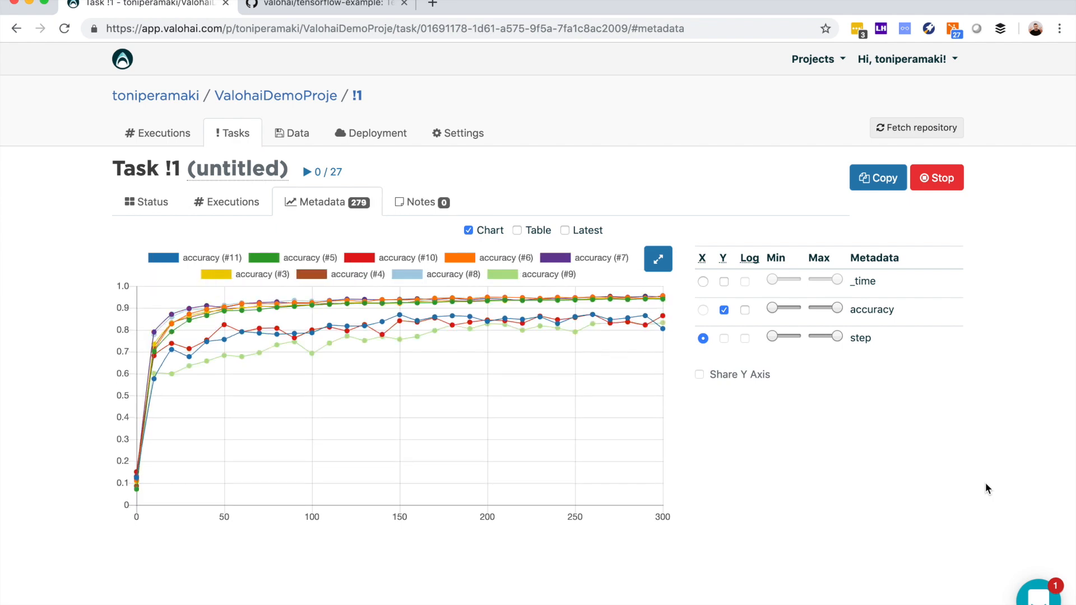
{"action": "left_click_drag", "start_coordinate": [773, 307], "coordinate": [787, 309]}
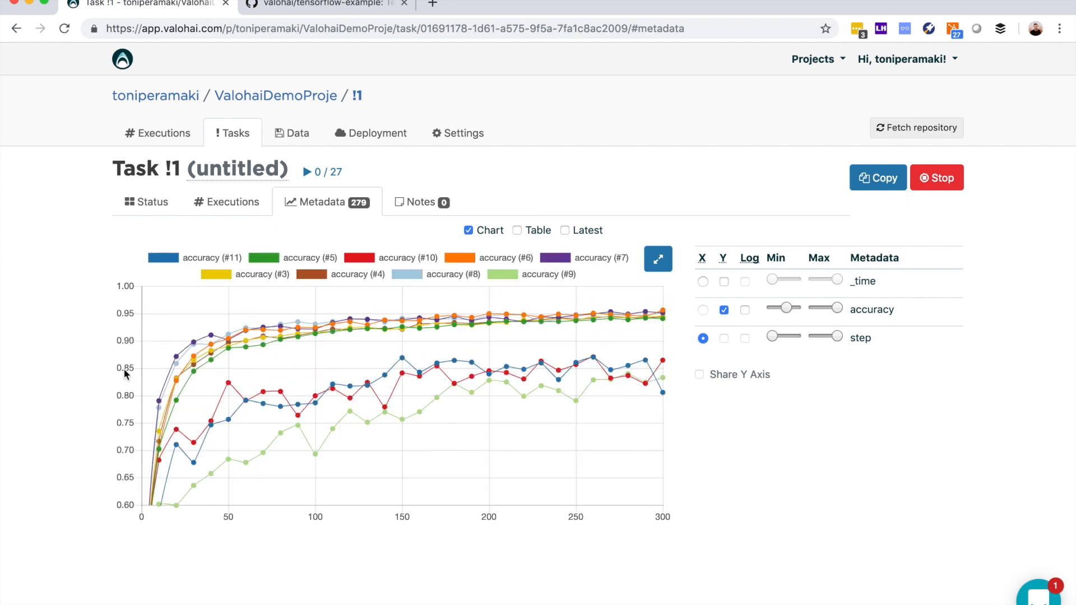
{"action": "mouse_move", "coordinate": [198, 345]}
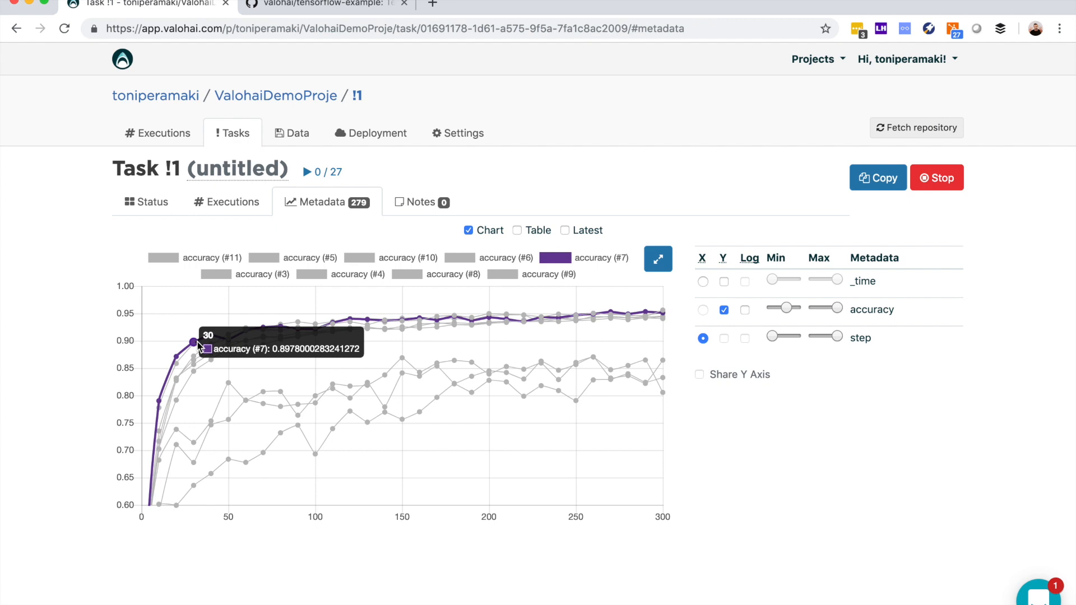
- In the task's executions list, show the dropout, learning_rate and max_steps columns
{"action": "left_click", "coordinate": [216, 201]}
{"action": "left_click", "coordinate": [903, 241]}
{"action": "left_click", "coordinate": [827, 395]}
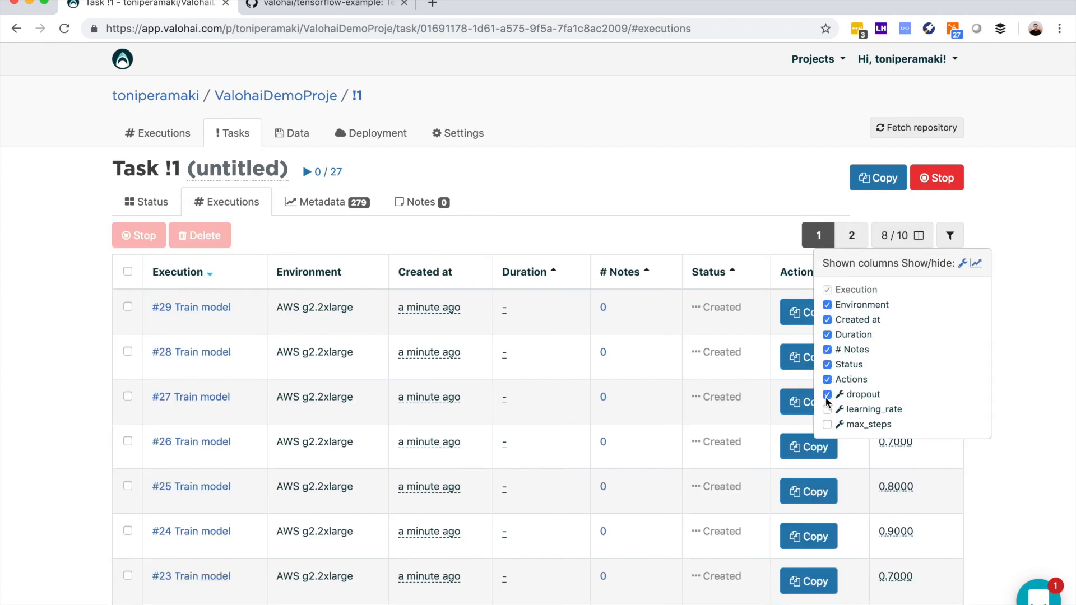
{"action": "left_click", "coordinate": [827, 410]}
{"action": "left_click", "coordinate": [827, 424]}
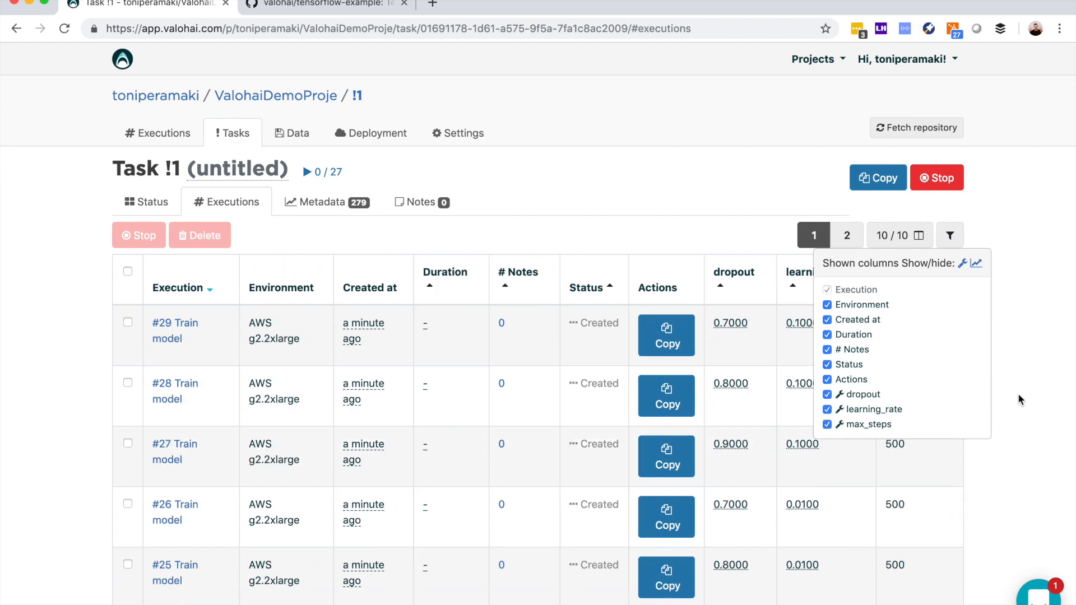
{"action": "left_click", "coordinate": [1019, 399]}
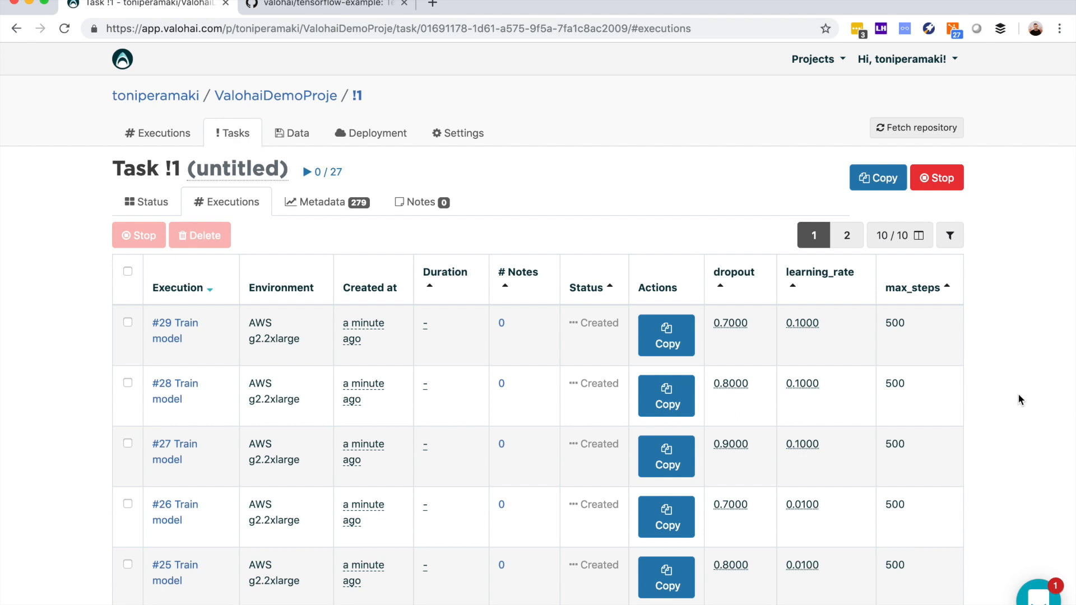
- Show the accuracy column in the task's executions list and sort the executions by highest accuracy first
{"action": "left_click", "coordinate": [899, 235]}
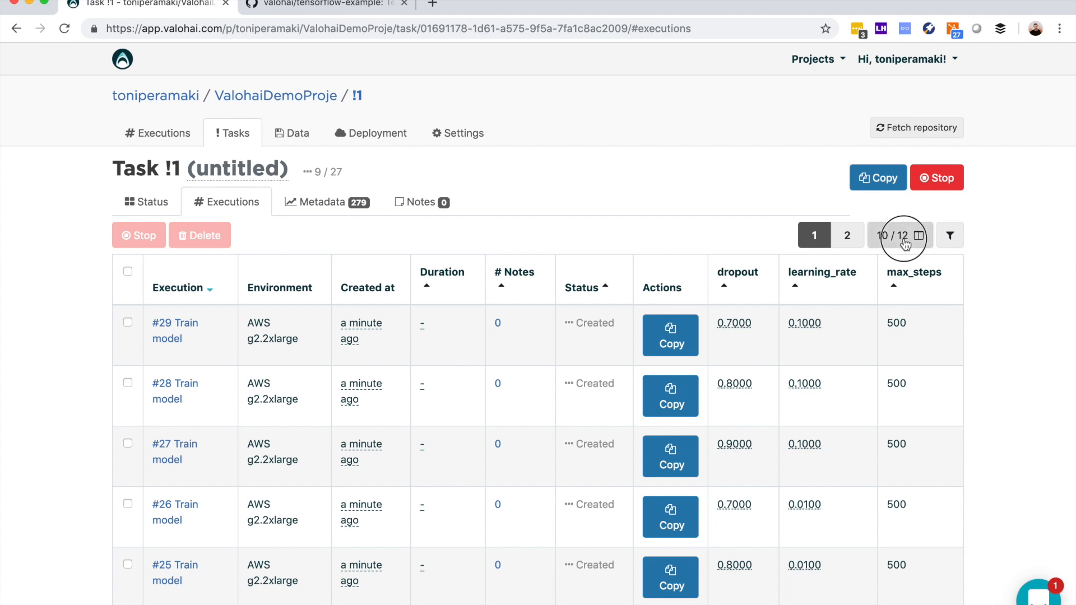
{"action": "left_click", "coordinate": [824, 441]}
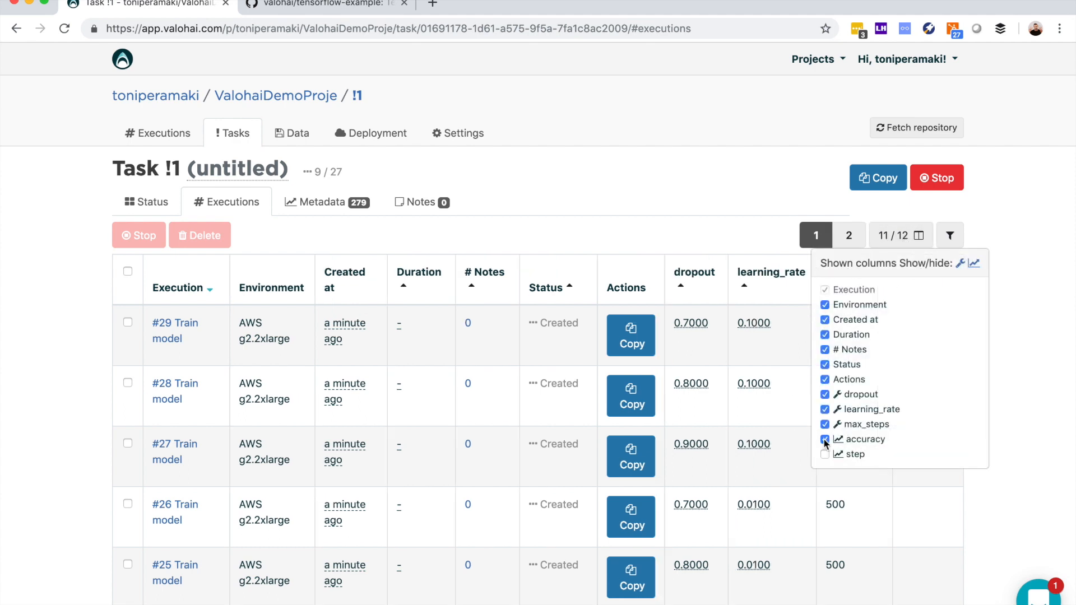
{"action": "left_click", "coordinate": [910, 288]}
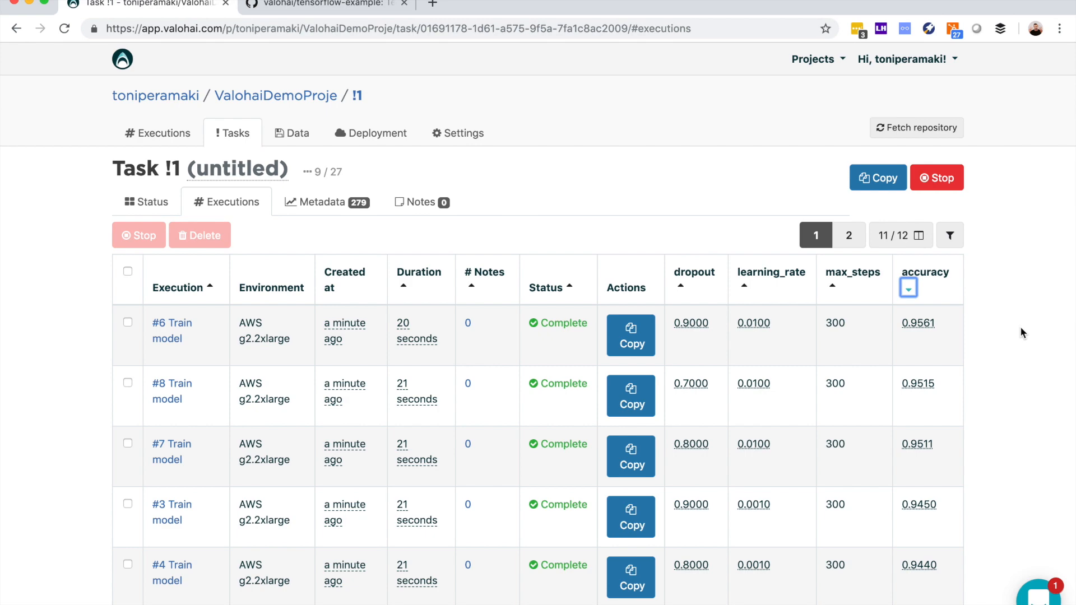
{"action": "key", "text": "ctrl+Tab"}
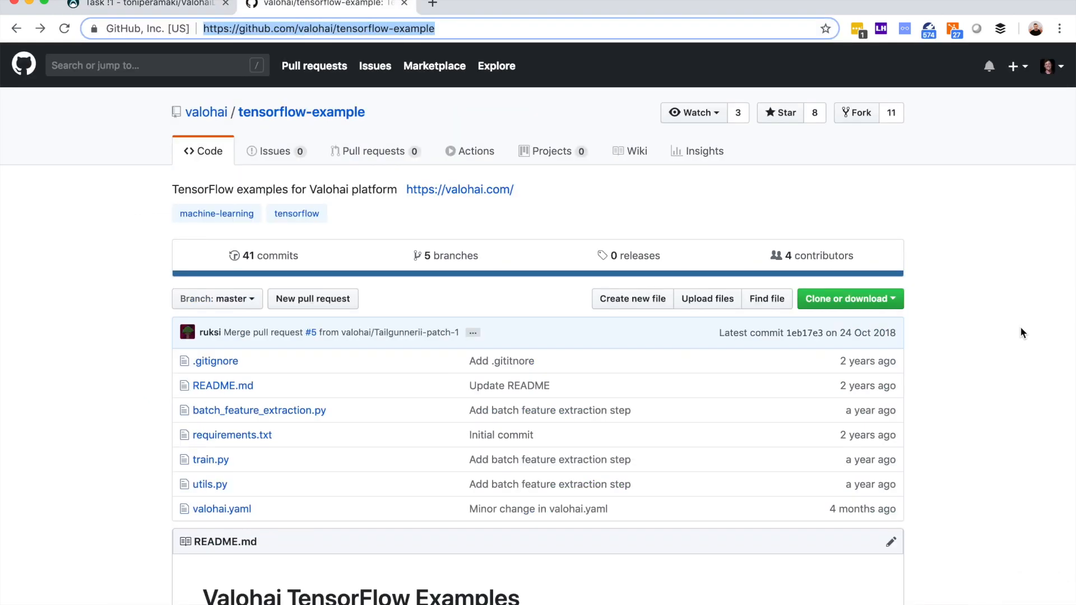
{"action": "key", "text": "ctrl+shift+Tab"}
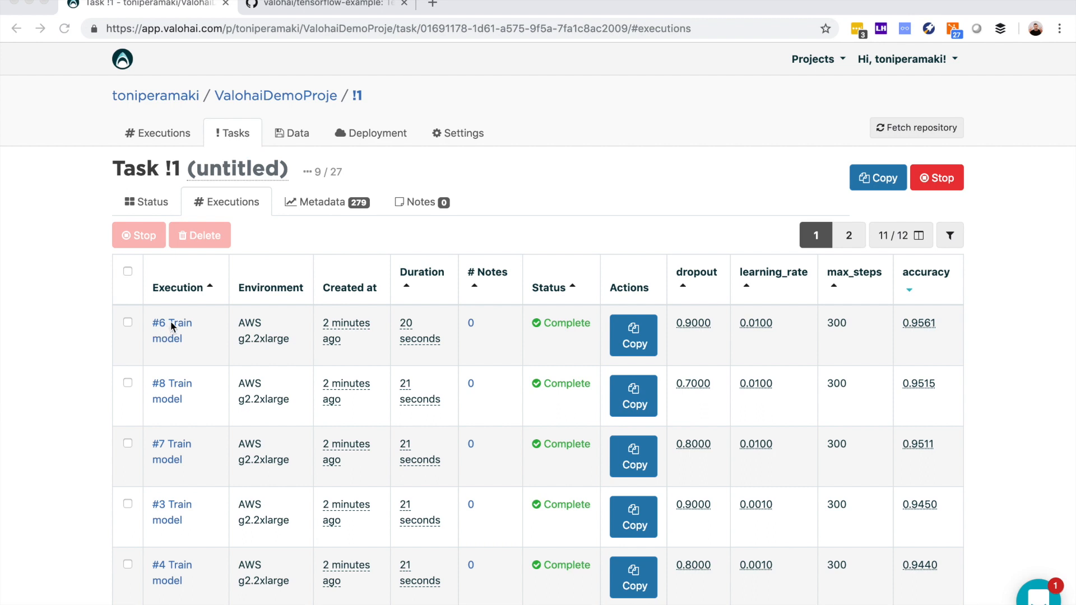
- Open the most accurate execution, #6, and review its accuracy chart and output files
{"action": "left_click", "coordinate": [157, 324]}
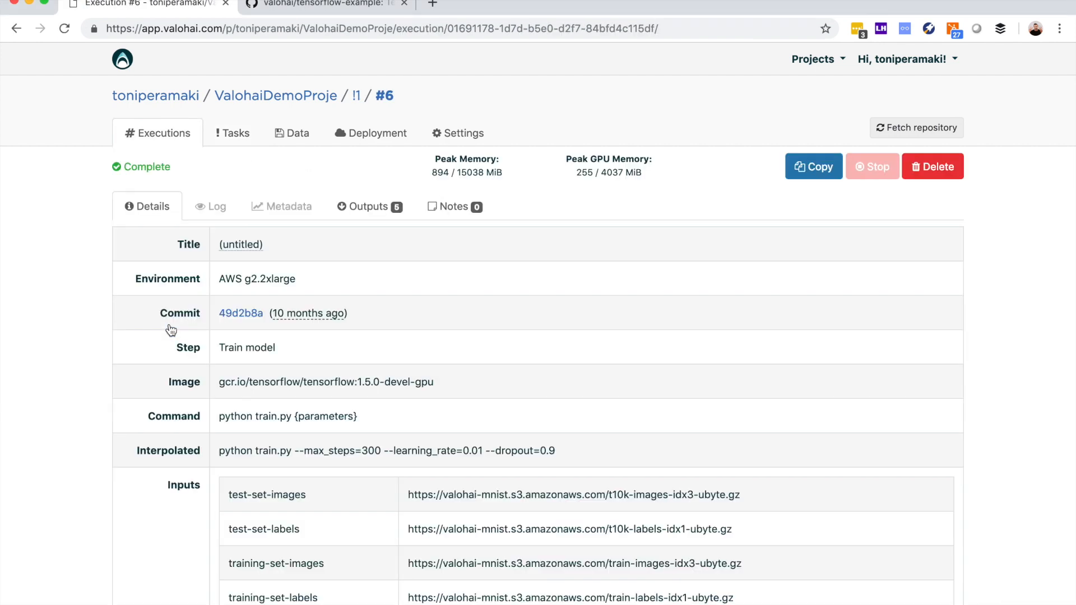
{"action": "left_click", "coordinate": [289, 206]}
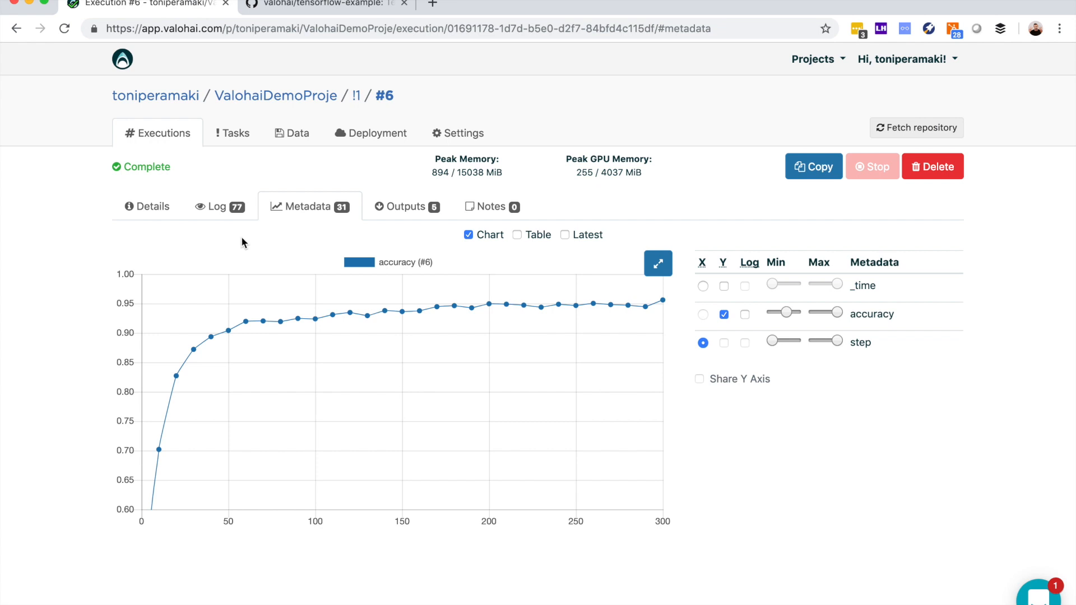
{"action": "left_click", "coordinate": [388, 212]}
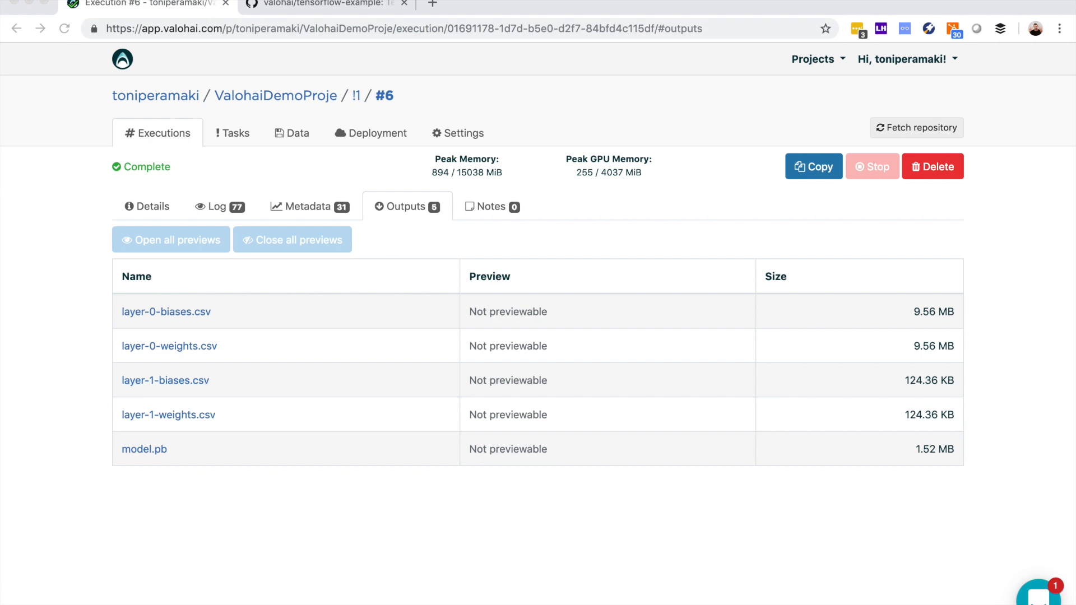
{"action": "left_click", "coordinate": [367, 96]}
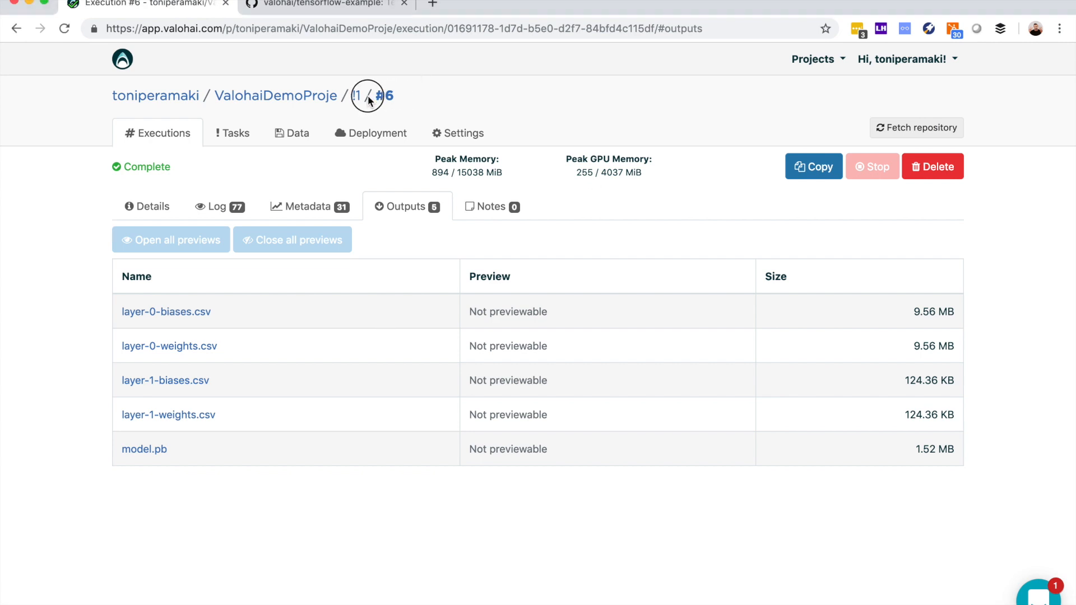
{"action": "left_click_drag", "start_coordinate": [371, 100], "coordinate": [399, 95]}
- Create a project deployment named demosdep with the Default target
{"action": "left_click", "coordinate": [381, 145]}
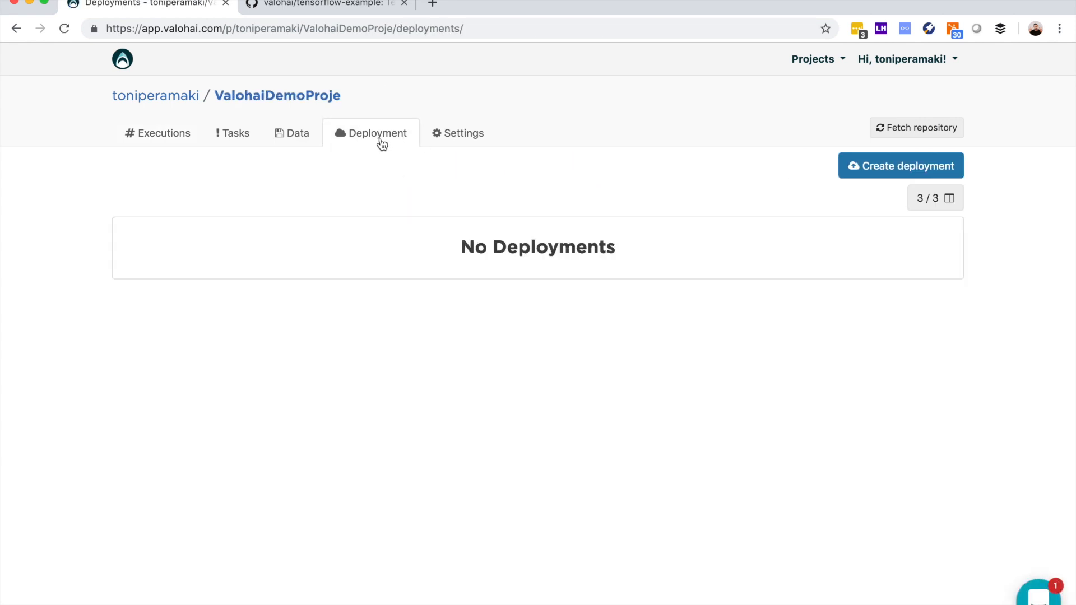
{"action": "left_click", "coordinate": [850, 165]}
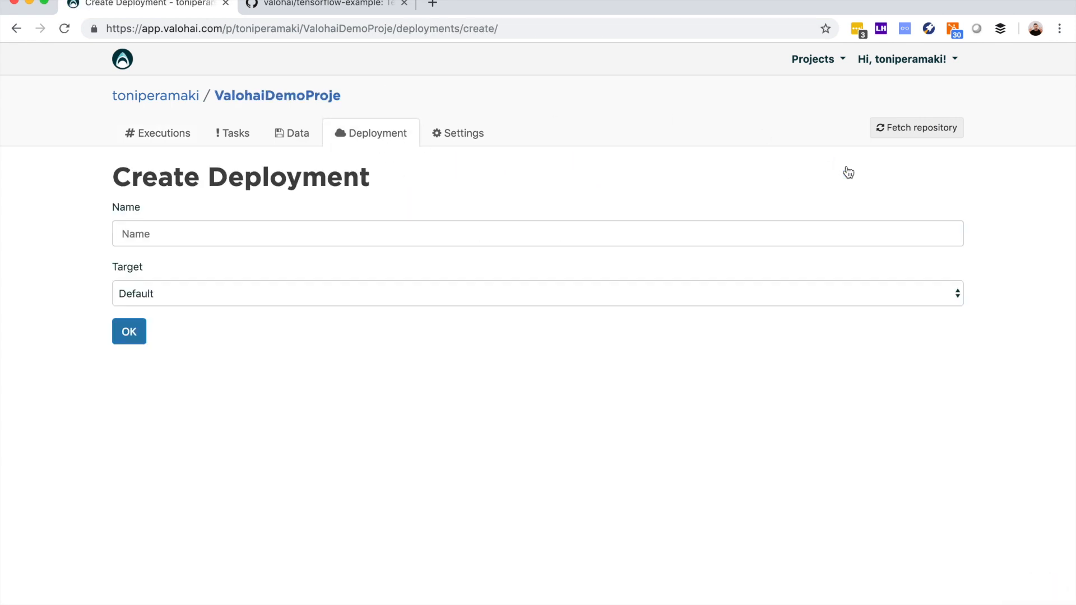
{"action": "left_click", "coordinate": [174, 236]}
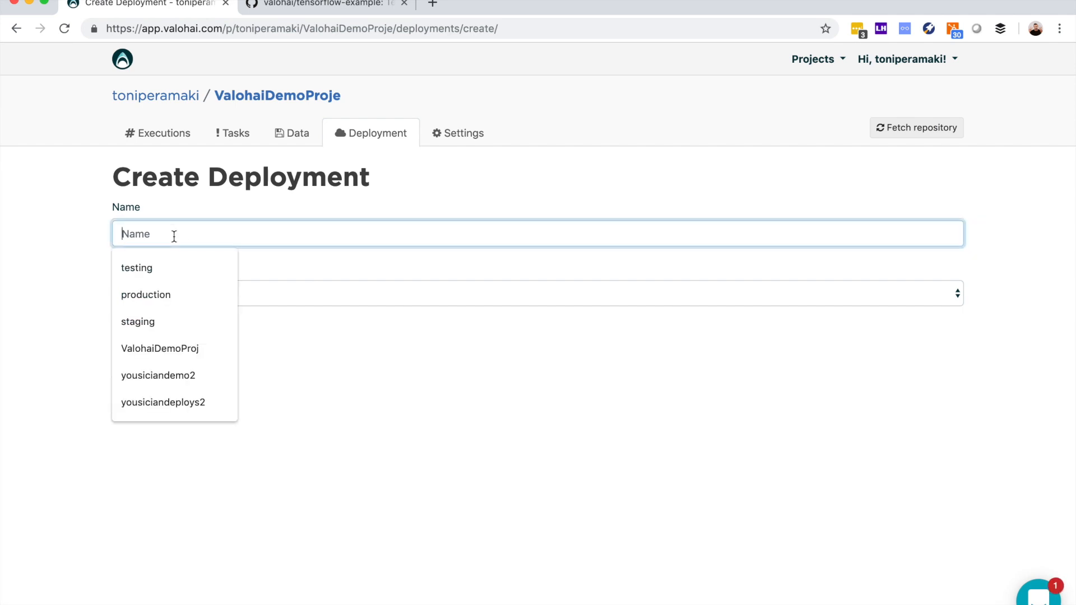
{"action": "type", "text": "demosdep"}
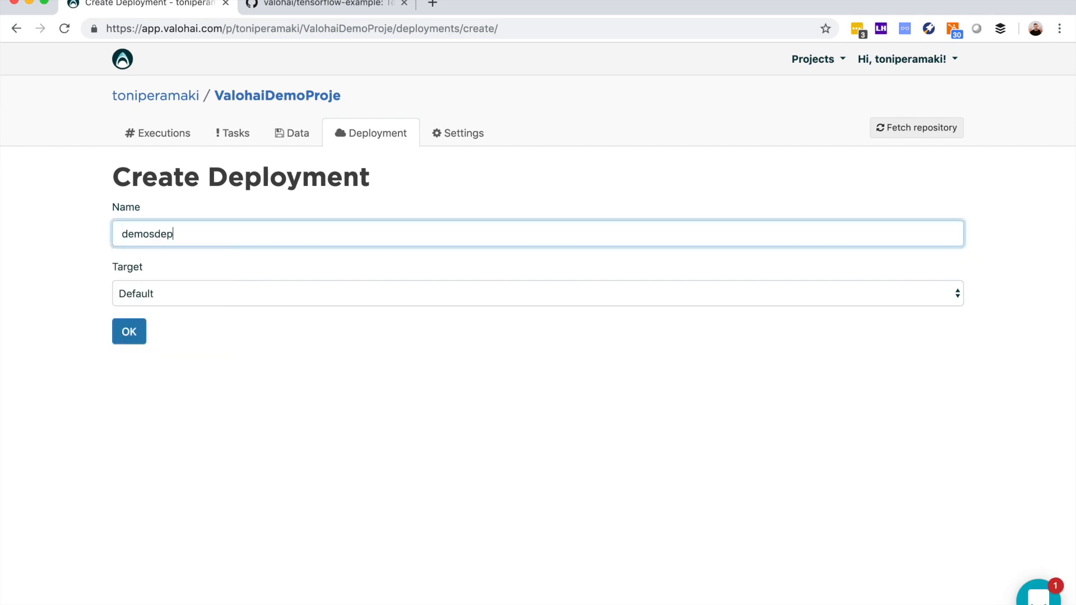
{"action": "left_click", "coordinate": [199, 303]}
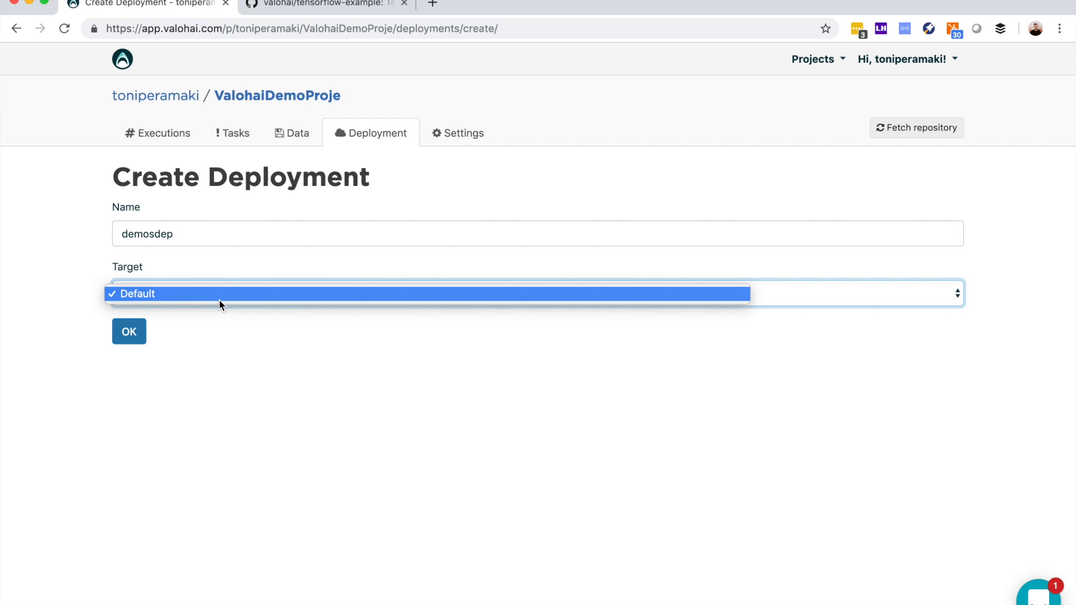
{"action": "left_click", "coordinate": [219, 303]}
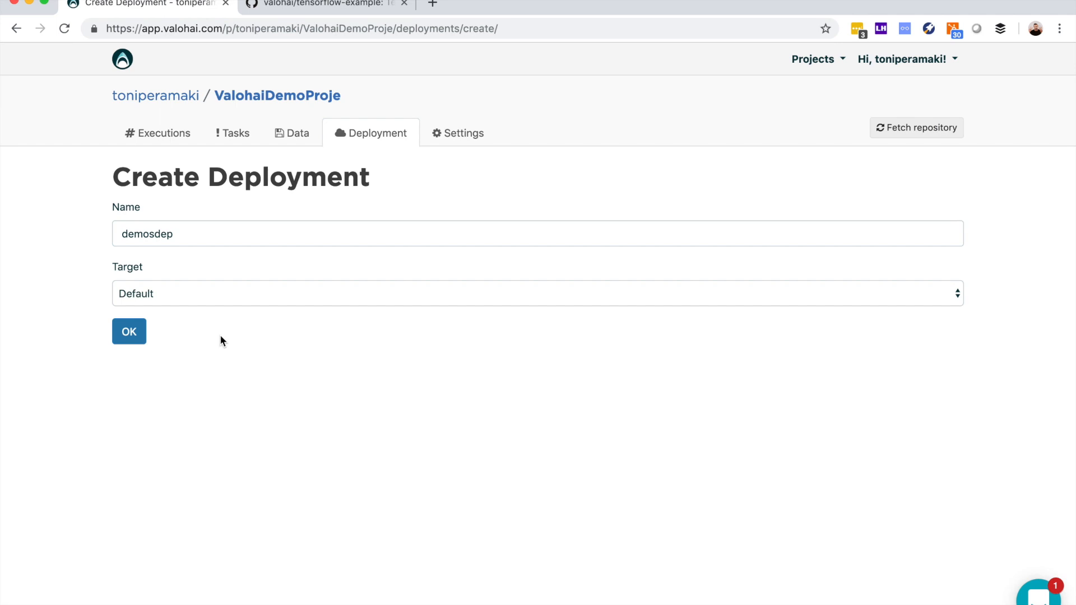
{"action": "left_click", "coordinate": [129, 343]}
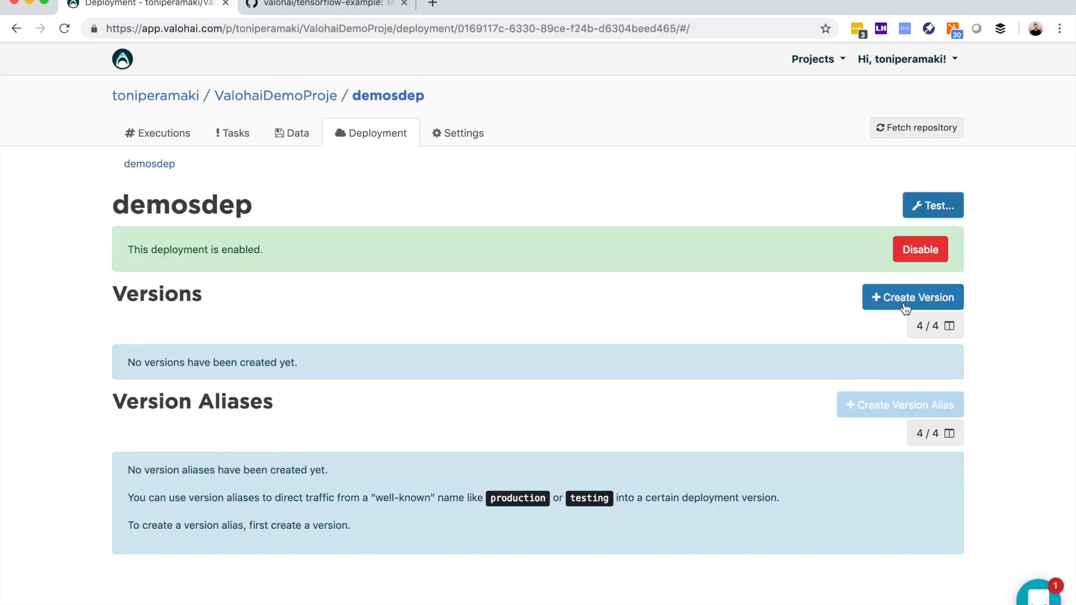
- Start a new version of the demosdep deployment with the predict-digit endpoint enabled and execution #6's model.pb as its model file
{"action": "left_click", "coordinate": [899, 298]}
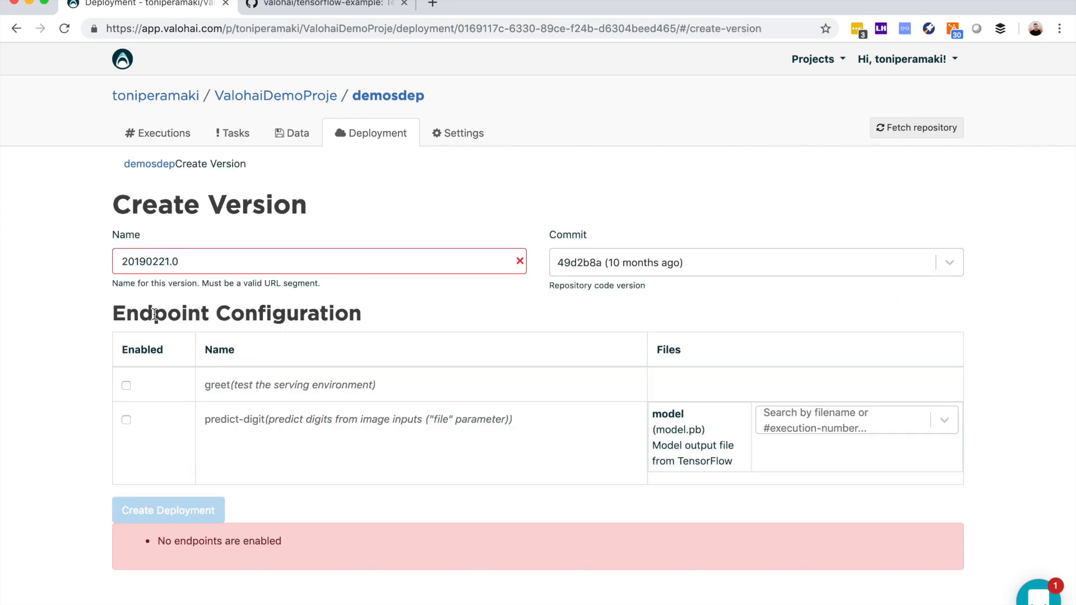
{"action": "left_click_drag", "start_coordinate": [211, 386], "coordinate": [309, 386]}
{"action": "left_click_drag", "start_coordinate": [215, 419], "coordinate": [356, 421]}
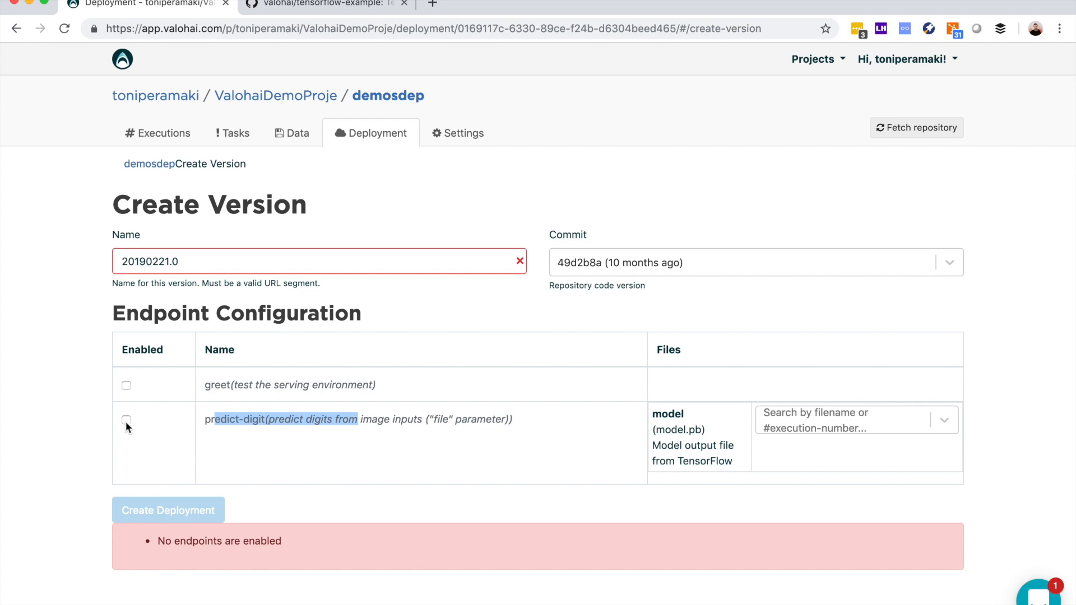
{"action": "left_click", "coordinate": [126, 420]}
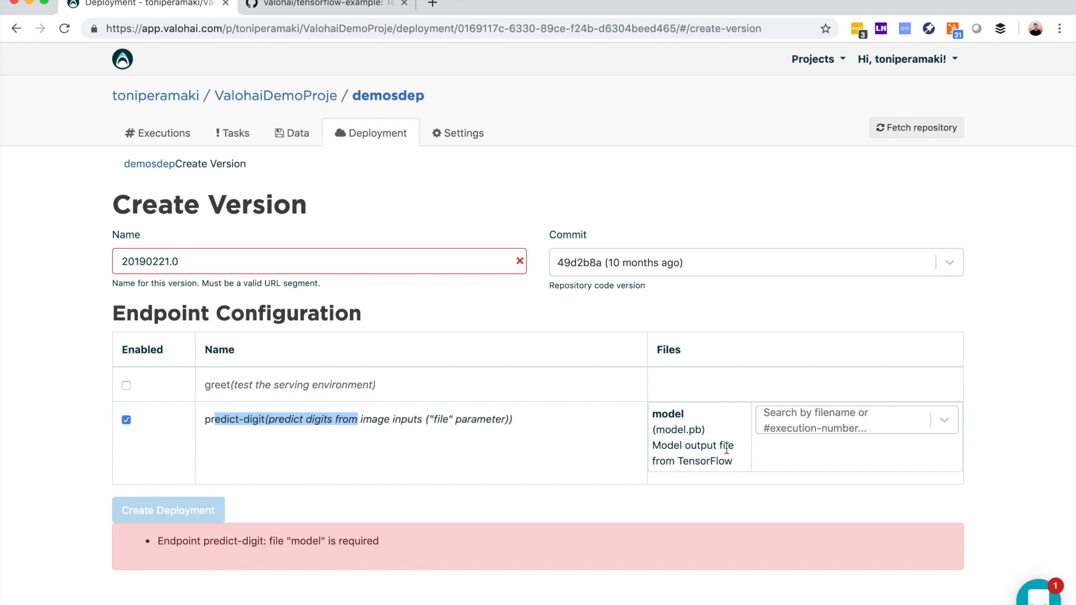
{"action": "left_click", "coordinate": [800, 425]}
{"action": "type", "text": "#6"}
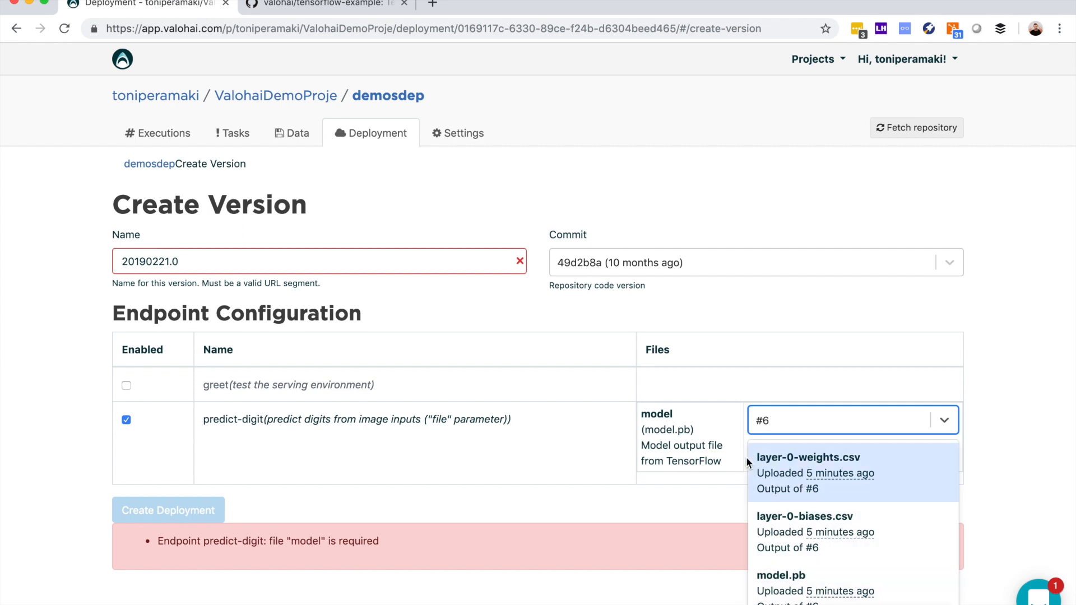
{"action": "scroll", "coordinate": [809, 535], "scroll_direction": "down", "scroll_amount": 2}
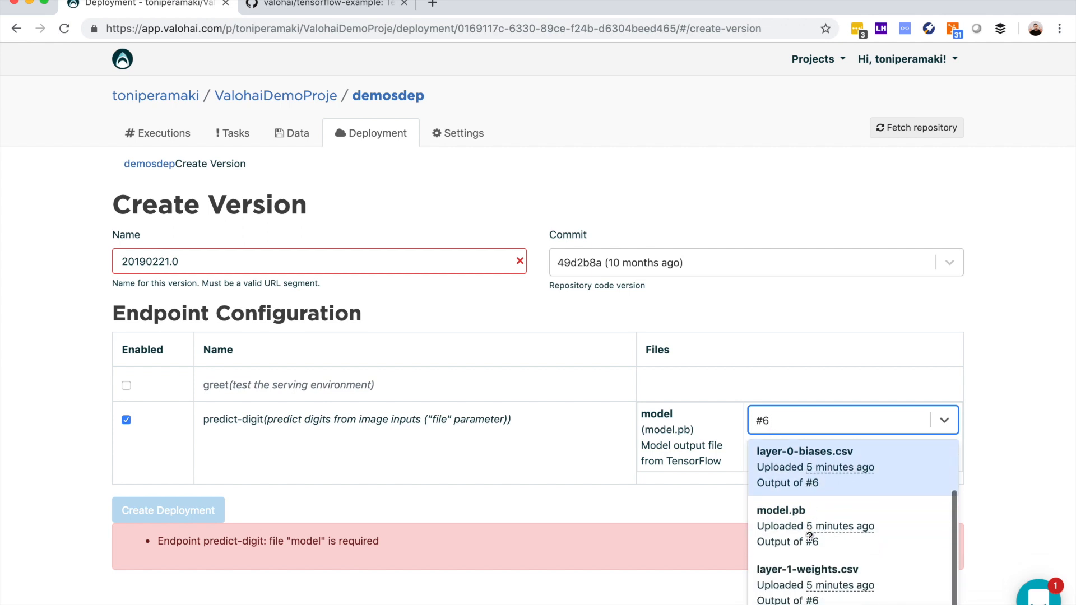
{"action": "left_click", "coordinate": [779, 537]}
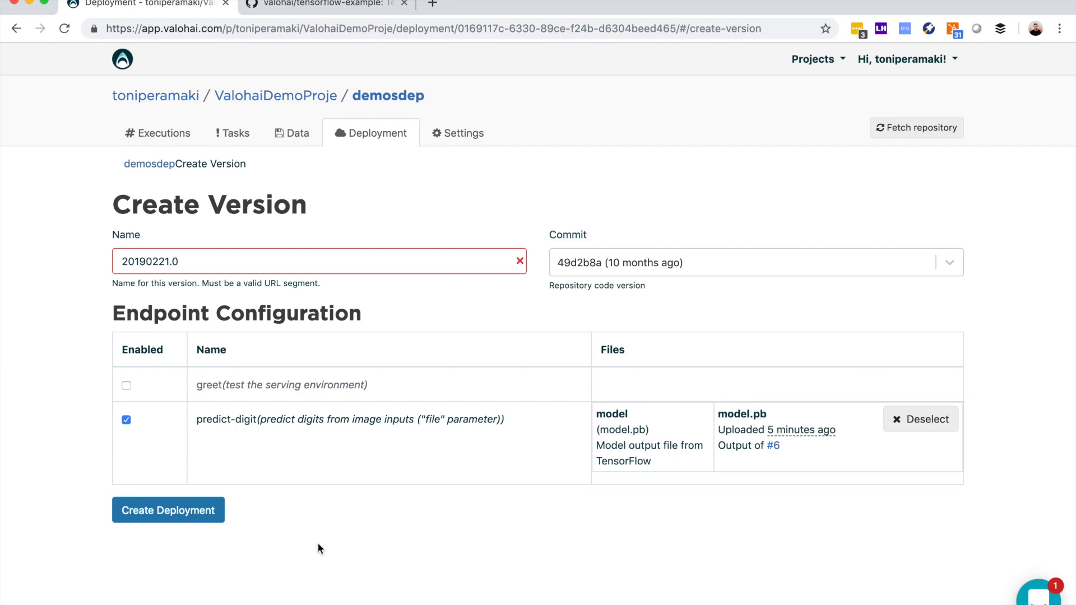
- Create version 20190221.0 of the demosdep deployment and add a version alias named testing that targets it
{"action": "left_click", "coordinate": [168, 511]}
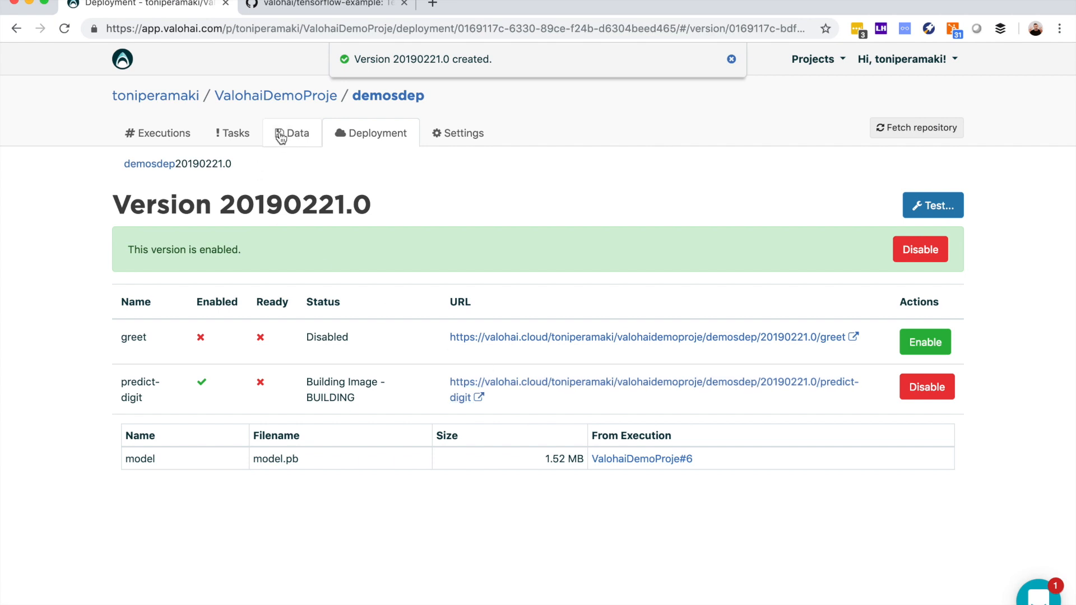
{"action": "left_click", "coordinate": [382, 101]}
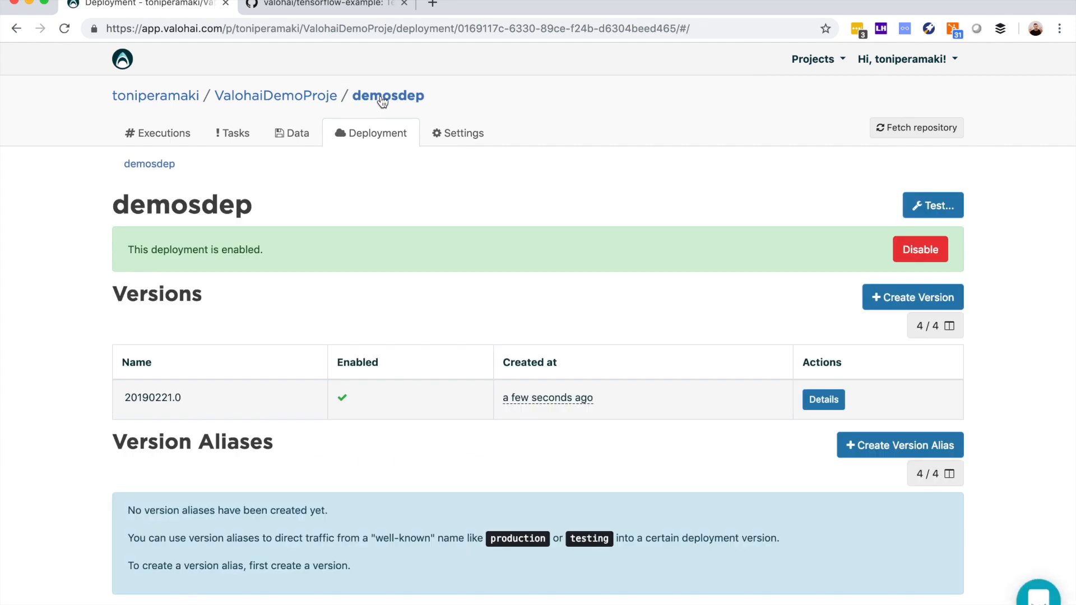
{"action": "left_click", "coordinate": [872, 449]}
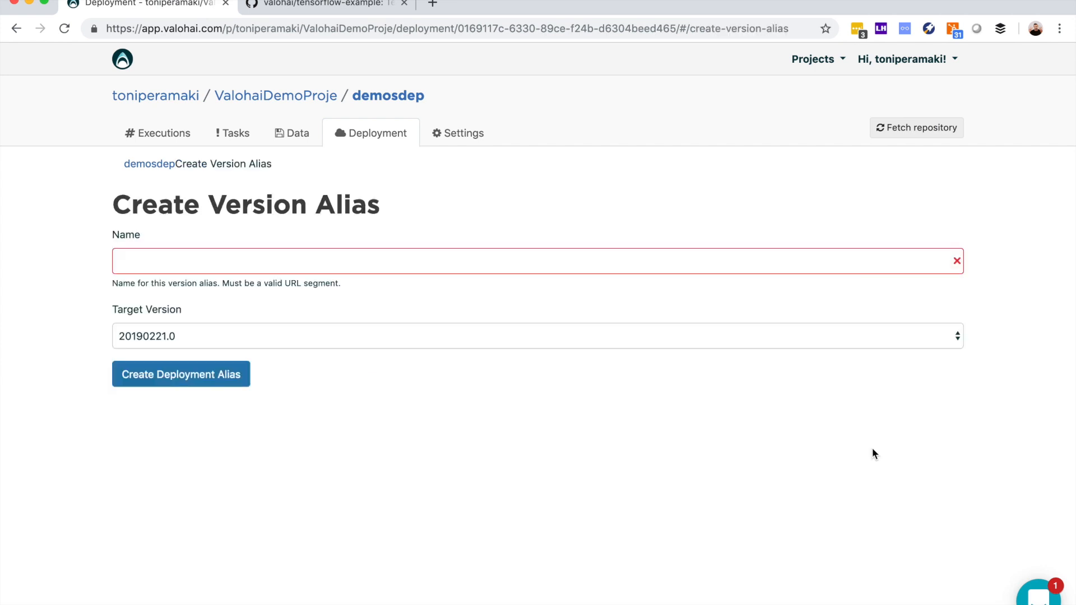
{"action": "left_click", "coordinate": [193, 262]}
{"action": "type", "text": "testd"}
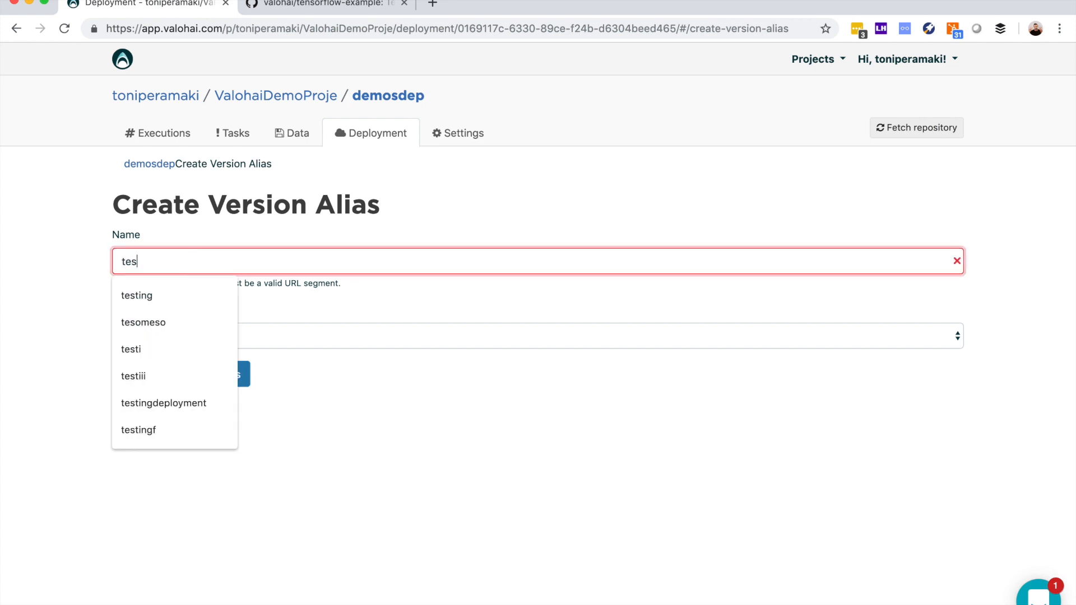
{"action": "key", "text": "BackSpace"}
{"action": "type", "text": "ing"}
{"action": "left_click", "coordinate": [68, 298]}
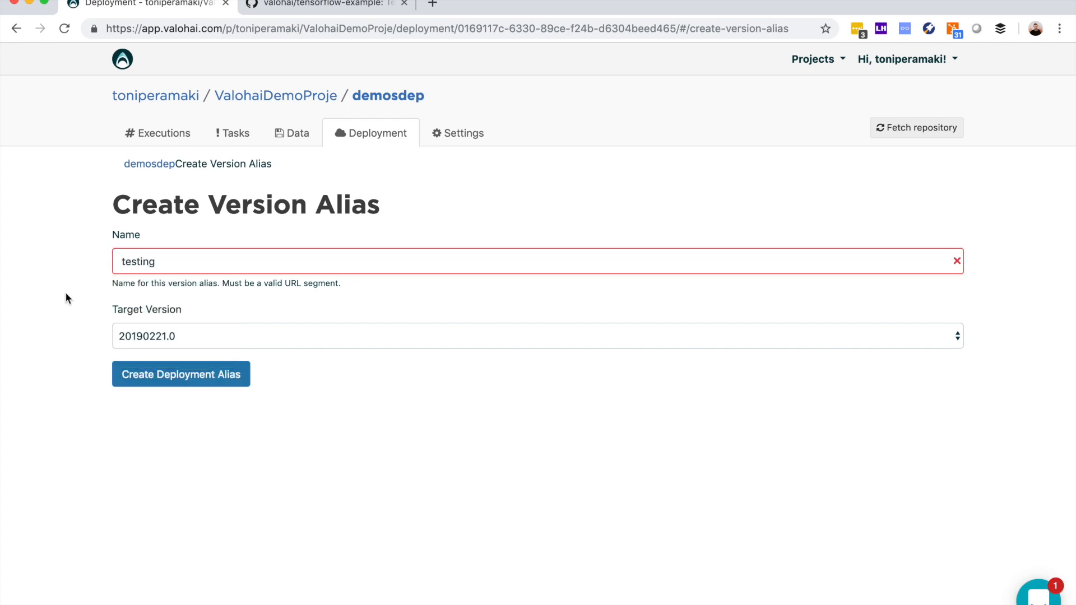
{"action": "left_click", "coordinate": [158, 383]}
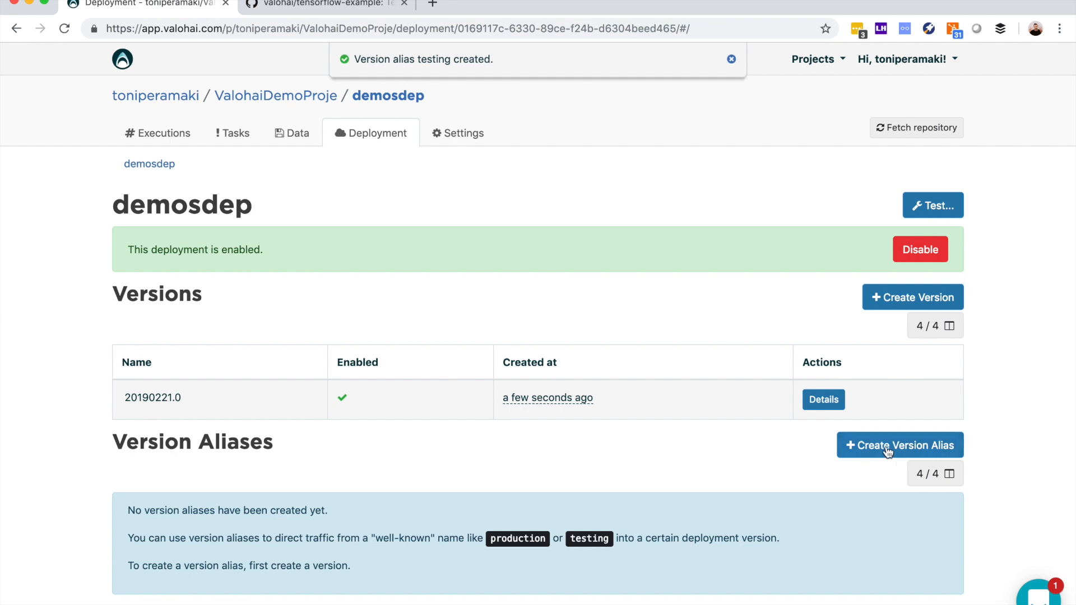
- Create a second version alias named staging that targets version 20190221.0
{"action": "left_click", "coordinate": [888, 448]}
{"action": "left_click", "coordinate": [148, 265]}
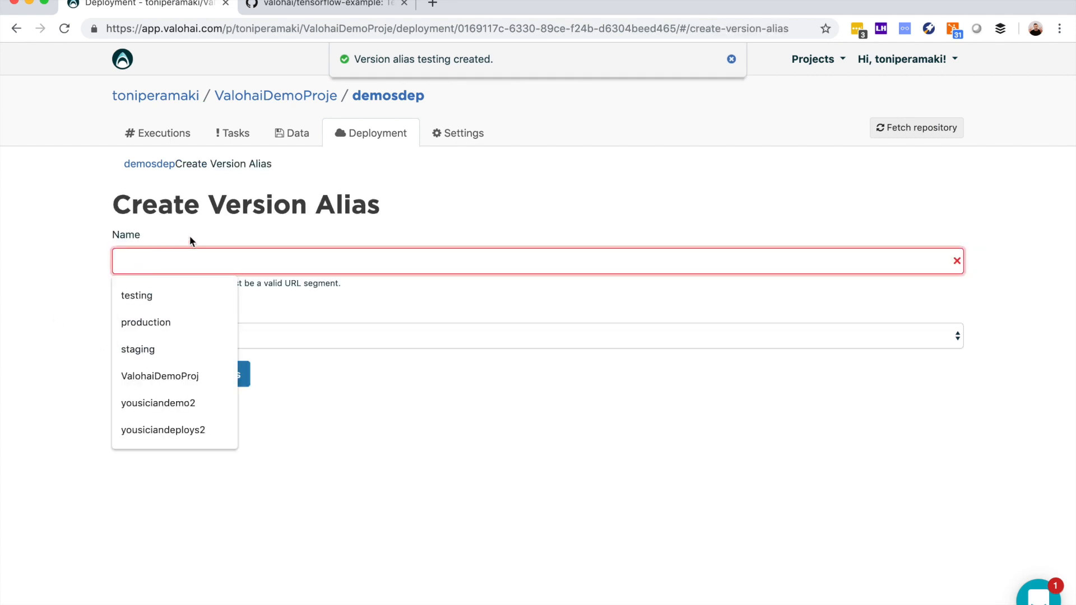
{"action": "type", "text": "staging"}
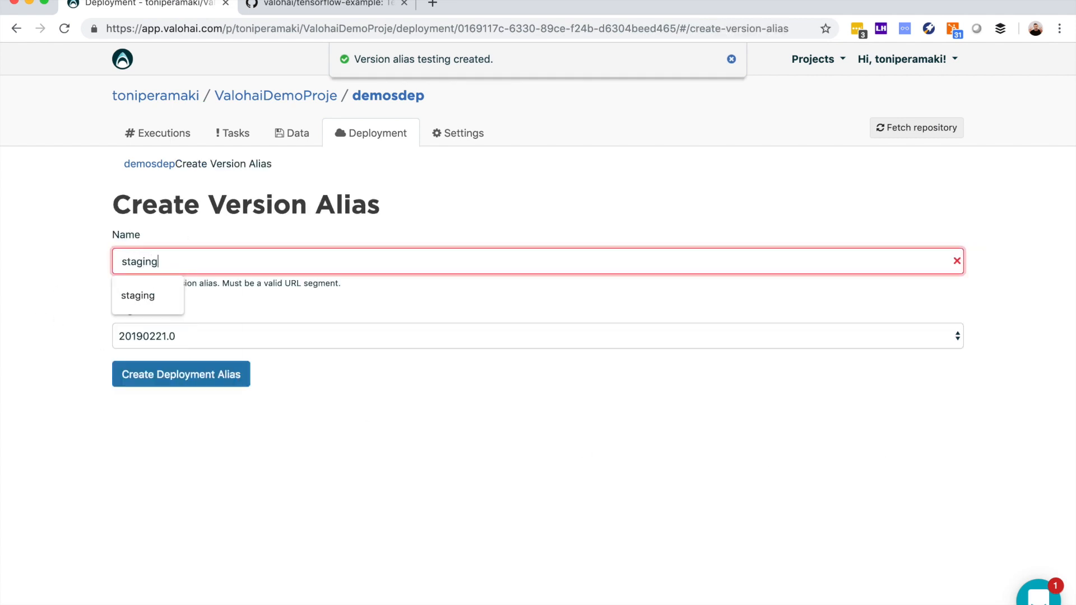
{"action": "left_click", "coordinate": [147, 373]}
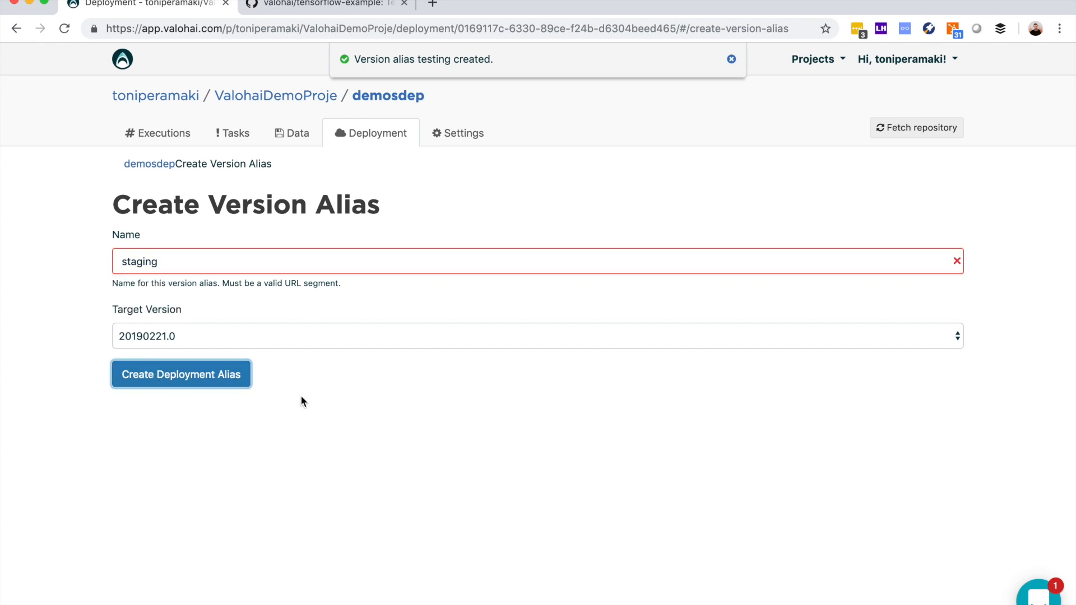
- Create a third version alias named production that targets version 20190221.0
{"action": "left_click", "coordinate": [907, 447]}
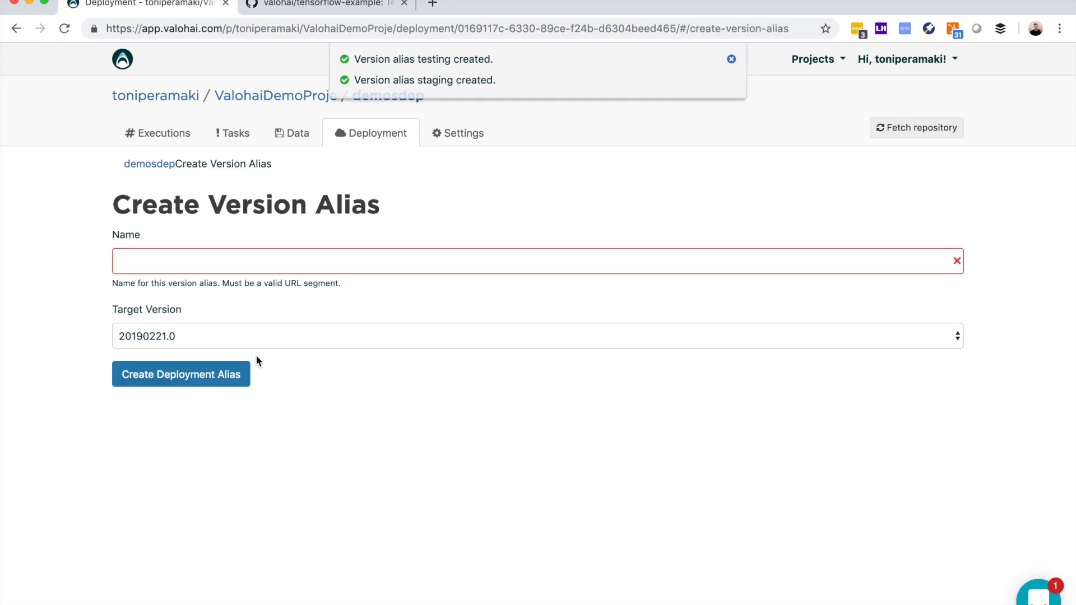
{"action": "left_click", "coordinate": [151, 251]}
{"action": "type", "text": "produc"}
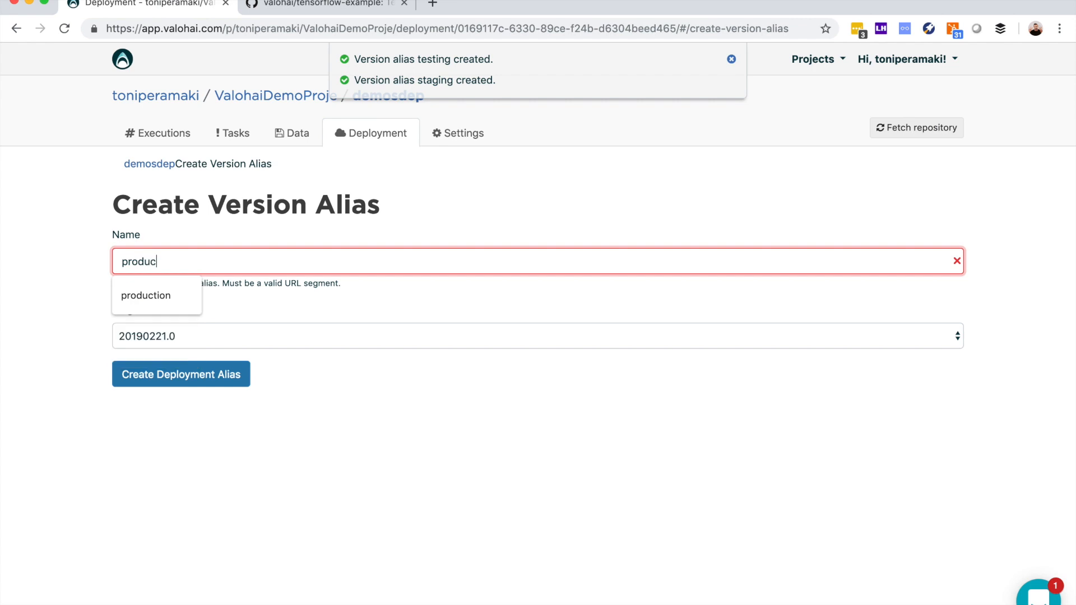
{"action": "type", "text": "tion"}
{"action": "left_click", "coordinate": [46, 298]}
{"action": "left_click", "coordinate": [150, 384]}
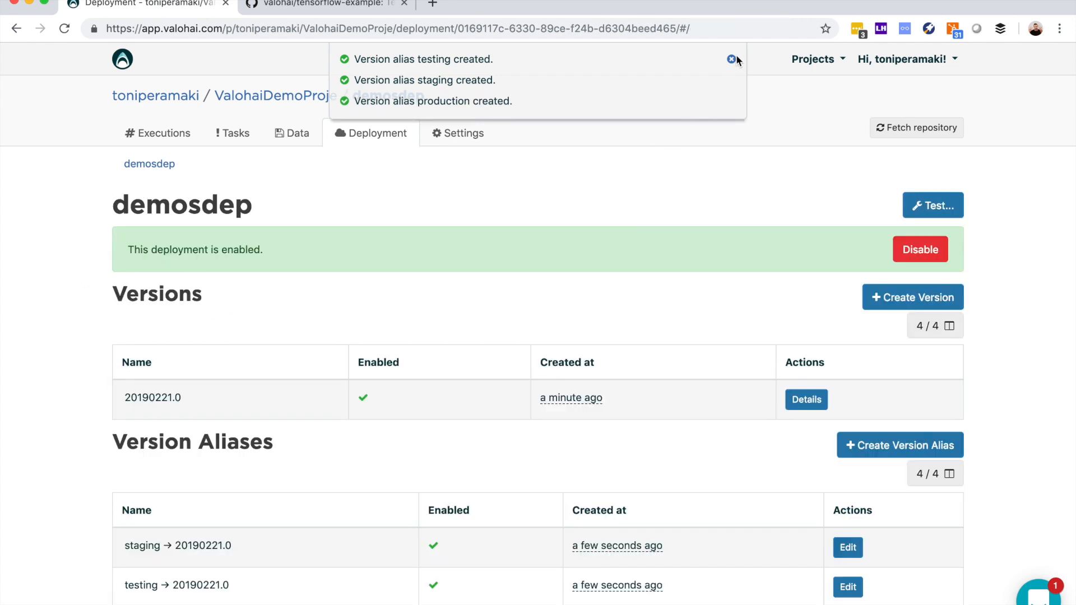
- Dismiss the creation notifications and review the demosdep deployment's list of version aliases
{"action": "left_click", "coordinate": [731, 59]}
{"action": "left_click", "coordinate": [392, 96]}
{"action": "scroll", "coordinate": [403, 382], "scroll_direction": "down", "scroll_amount": 2}
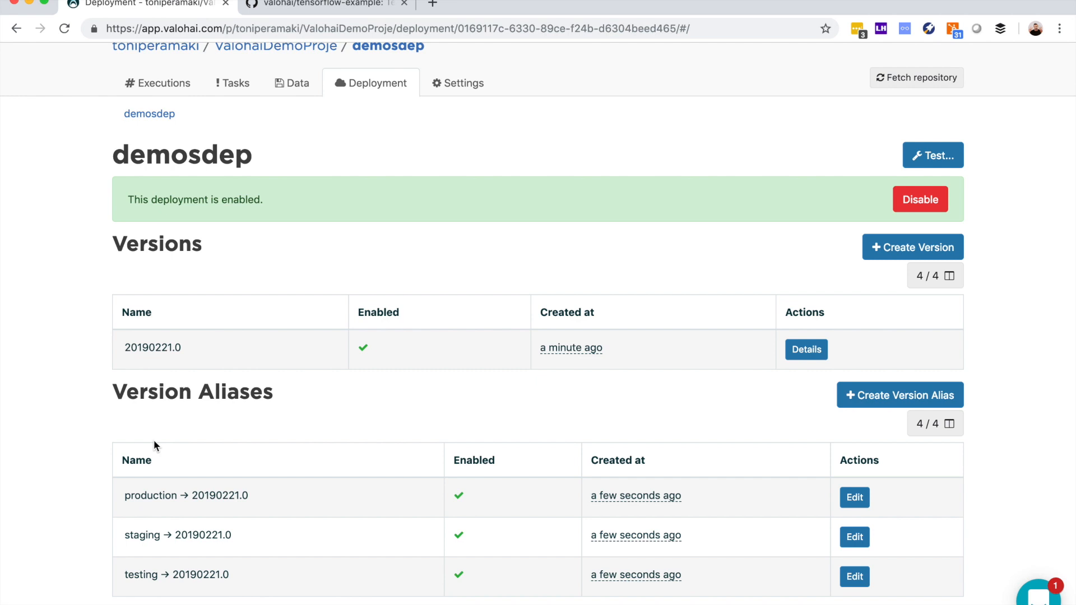
- Switch back to the browser, open the Valohai website's blog and skim through its recent articles
{"action": "mouse_move", "coordinate": [352, 600]}
{"action": "key", "text": "super+Tab"}
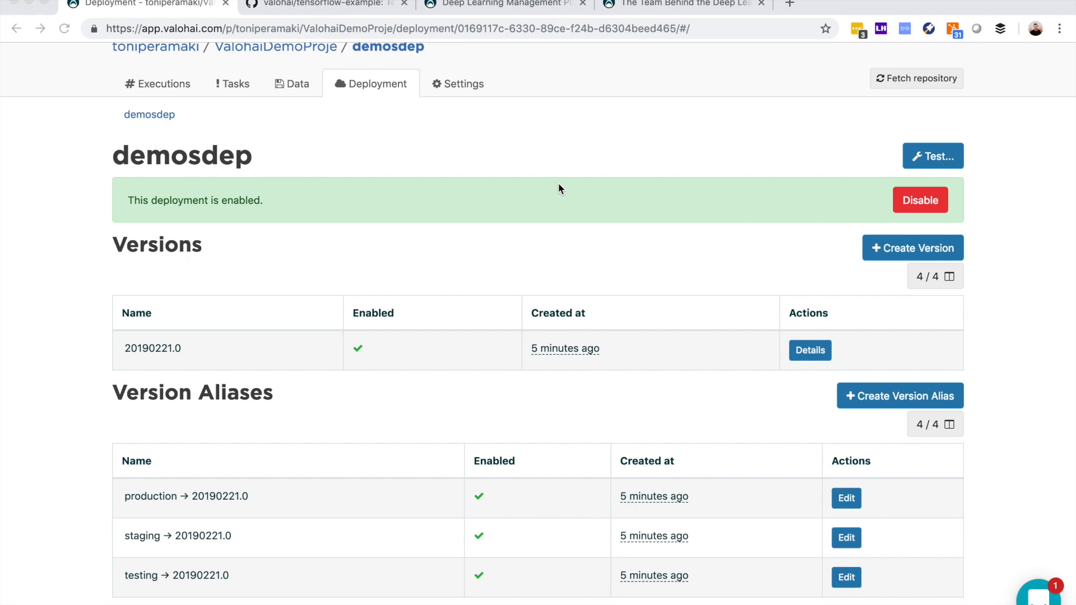
{"action": "left_click", "coordinate": [463, 6]}
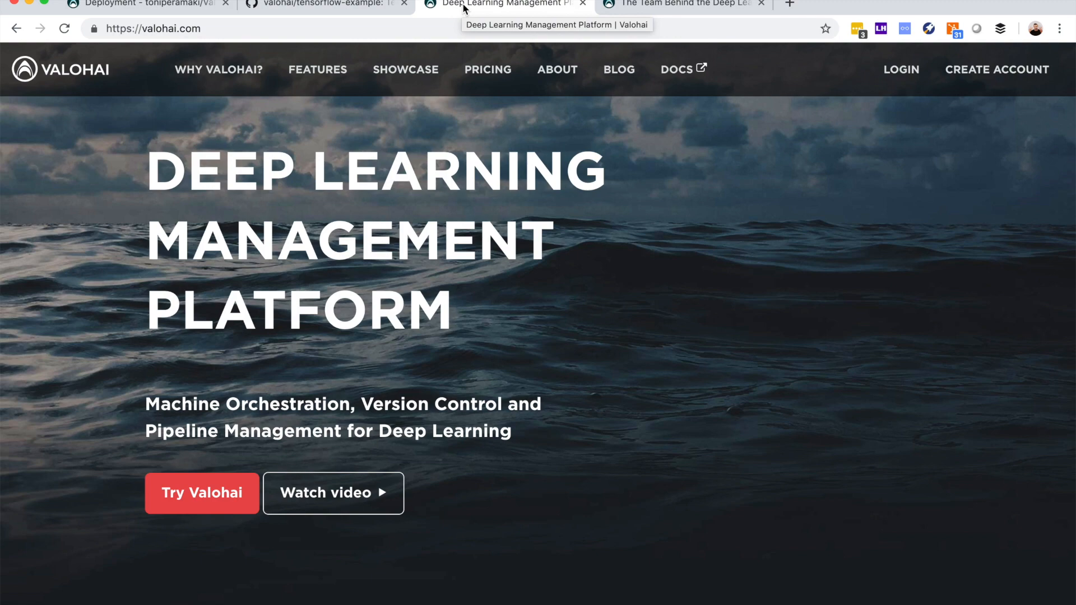
{"action": "left_click", "coordinate": [620, 69]}
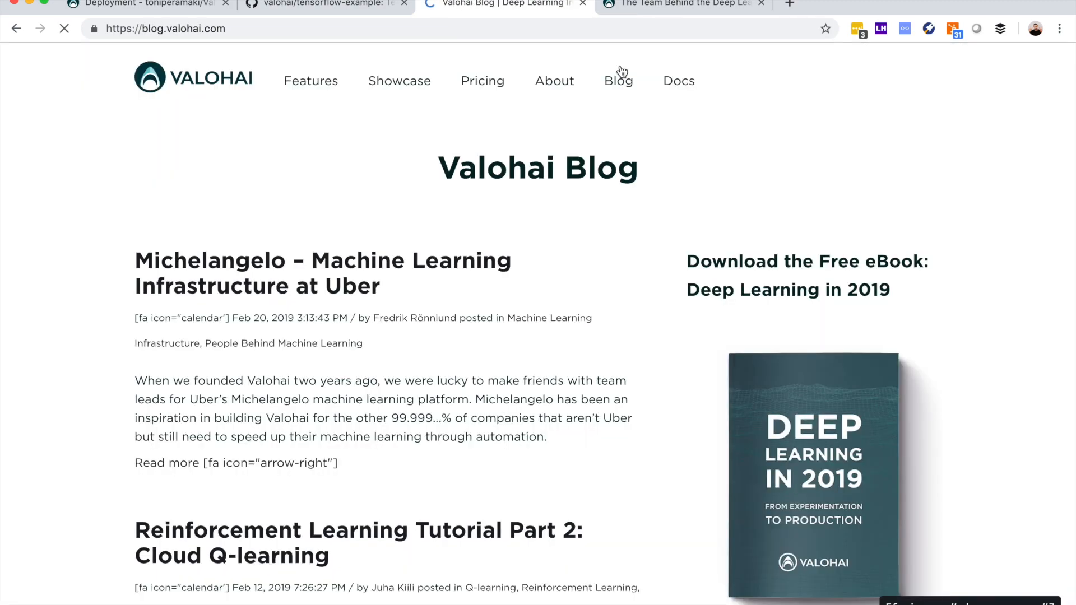
{"action": "scroll", "coordinate": [459, 268], "scroll_direction": "down", "scroll_amount": 2}
{"action": "scroll", "coordinate": [459, 269], "scroll_direction": "down", "scroll_amount": 5}
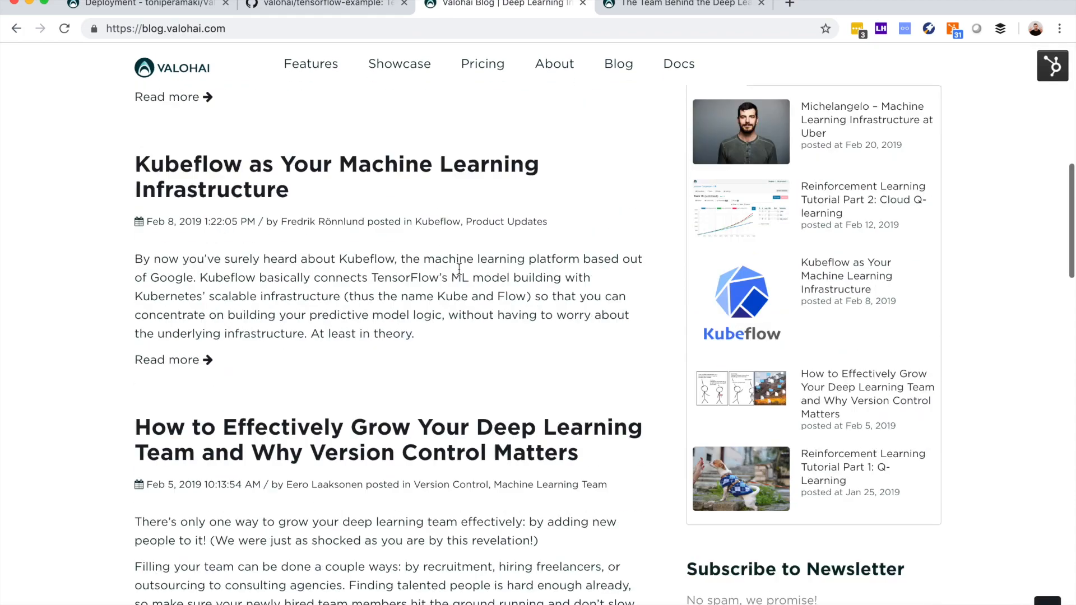
{"action": "scroll", "coordinate": [458, 269], "scroll_direction": "up", "scroll_amount": 10}
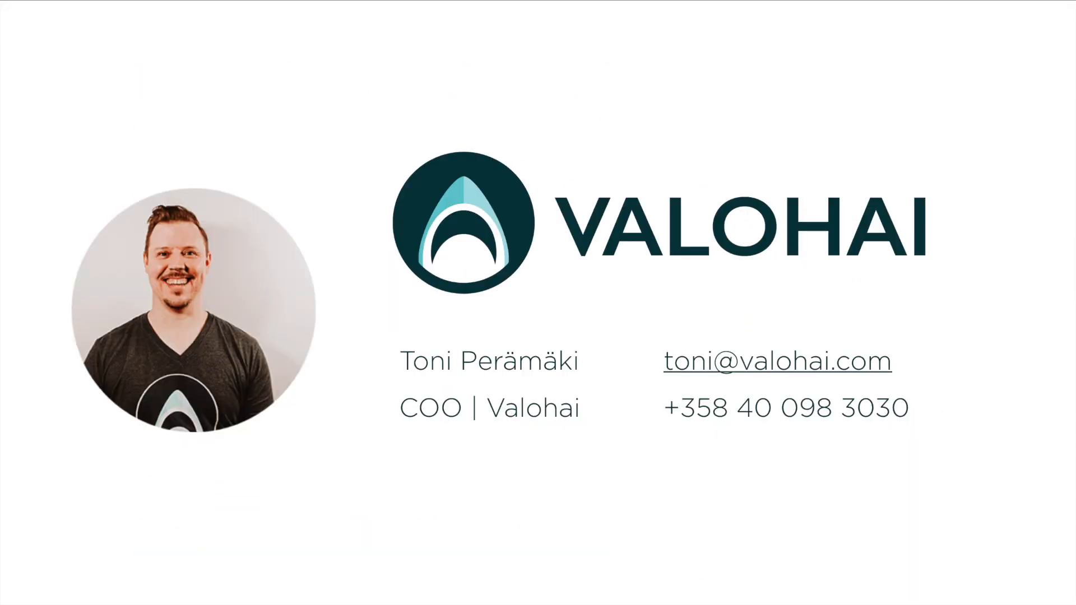